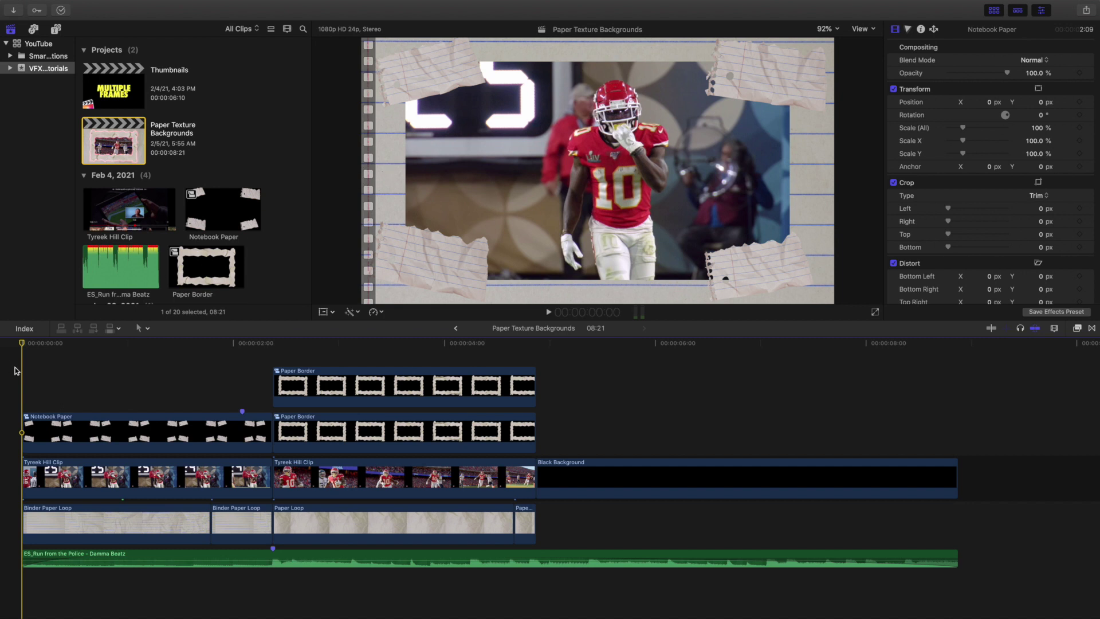
# Play back the finished effect from the start of the timeline
pyautogui.press('space')
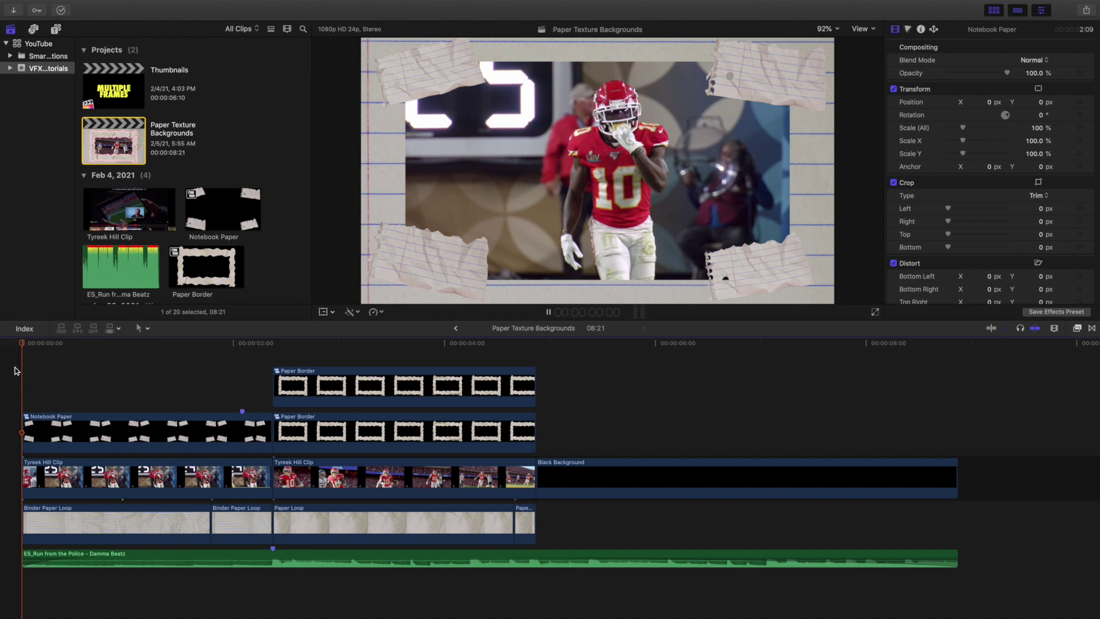
pyautogui.press('space')
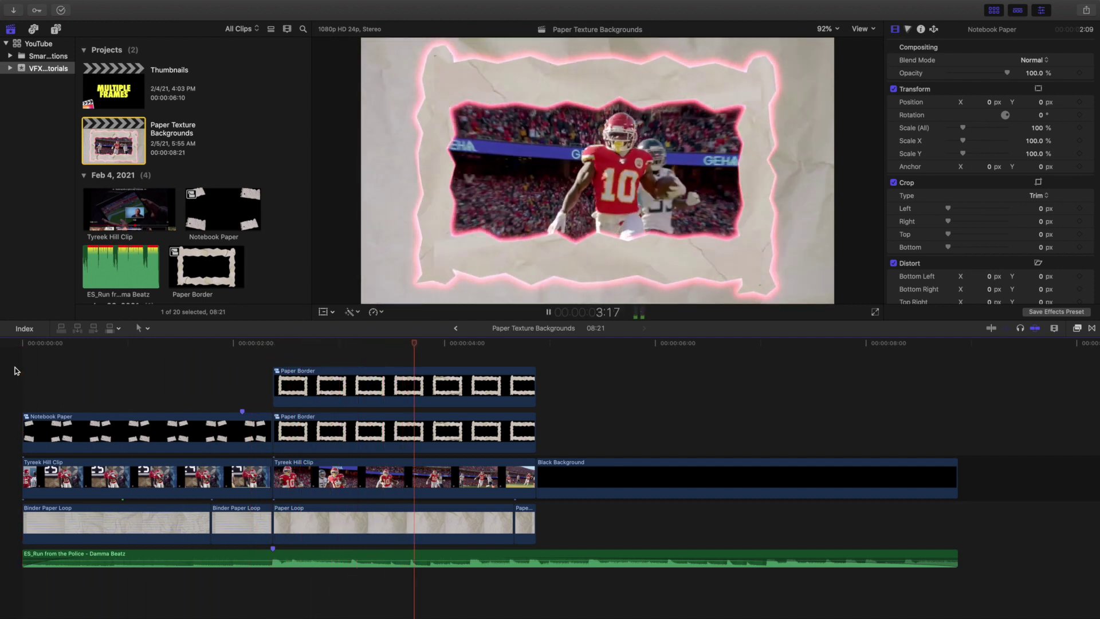
pyautogui.press('space')
pyautogui.press('Home')
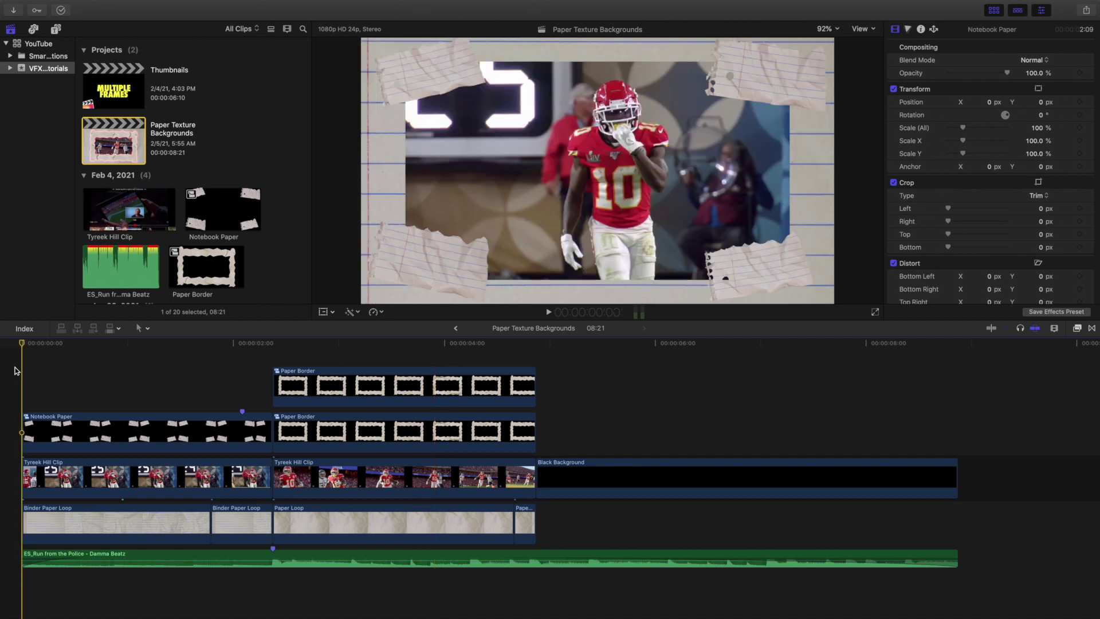
pyautogui.press('space')
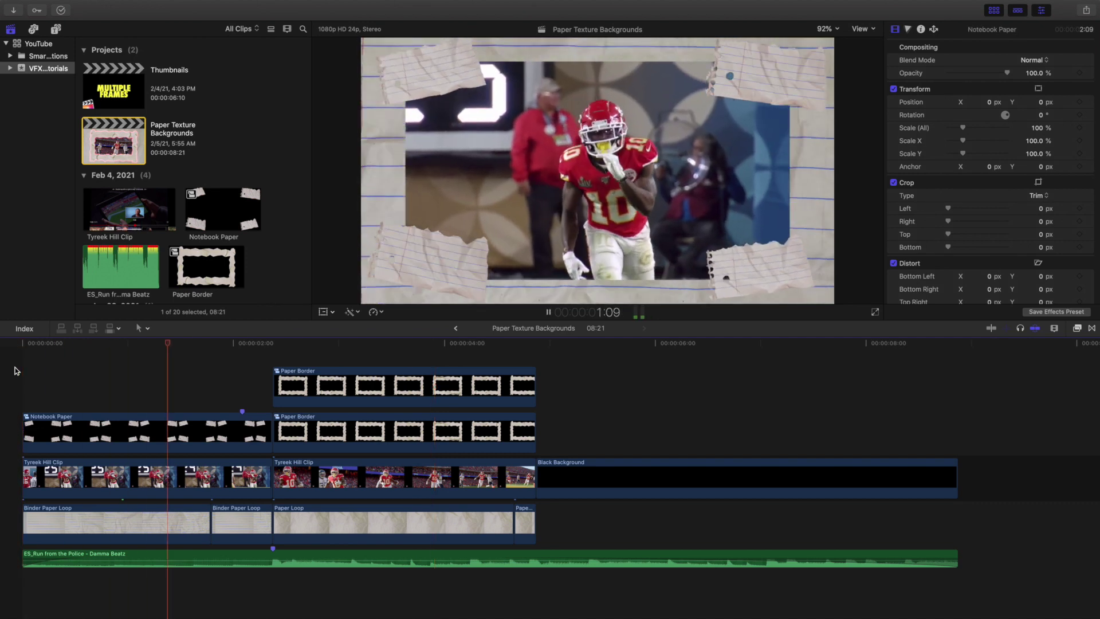
pyautogui.press('space')
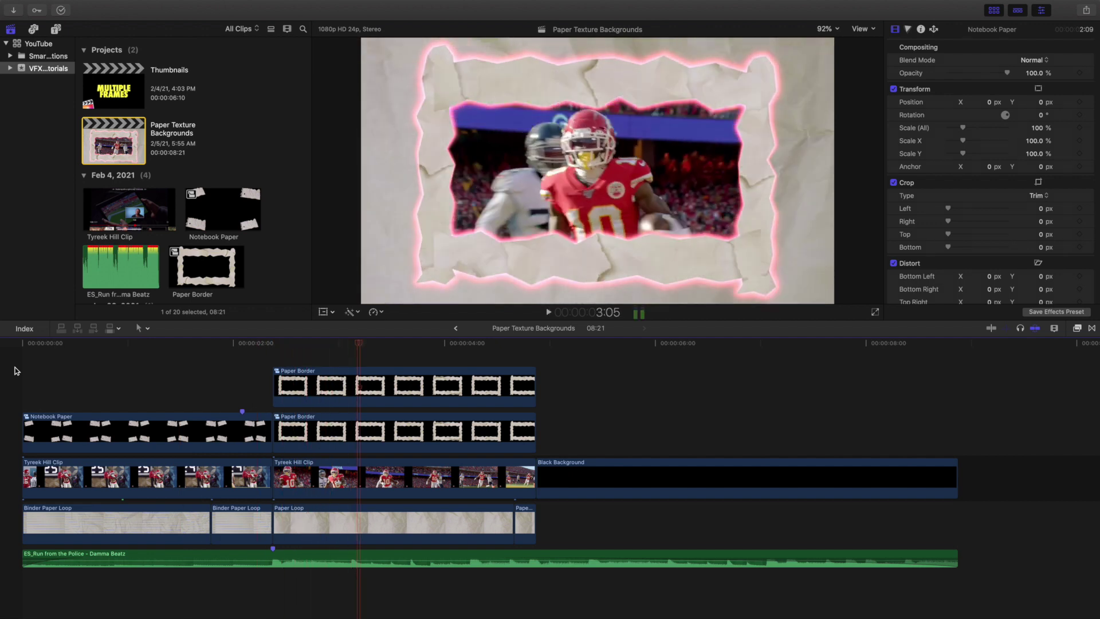
# Open and close the media import window, then replay the project preview from the start
pyautogui.click(15, 11)
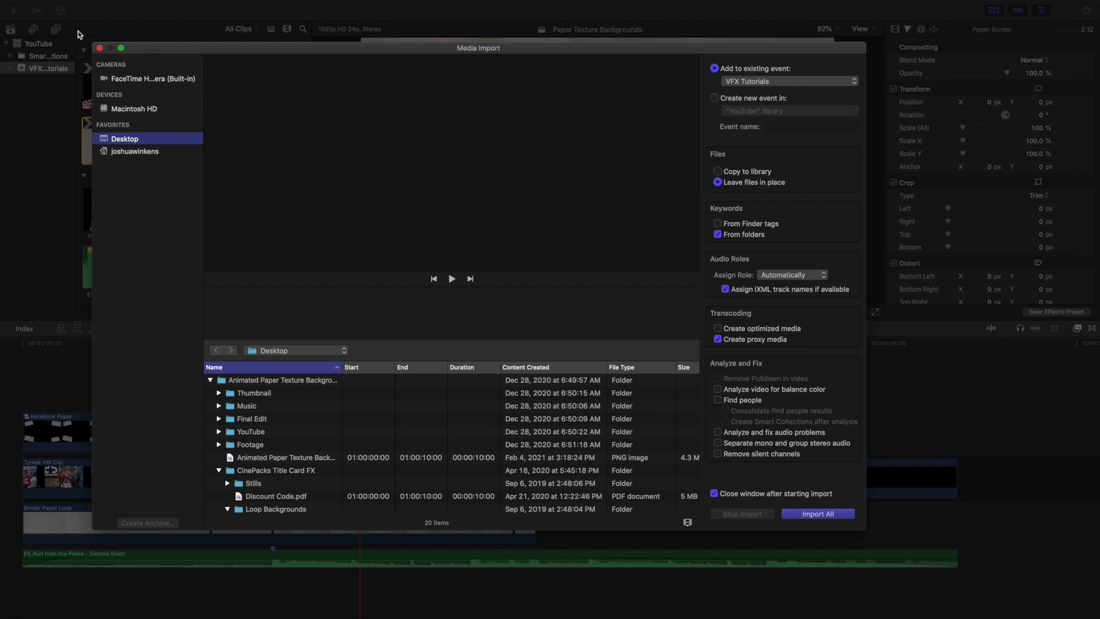
pyautogui.click(99, 48)
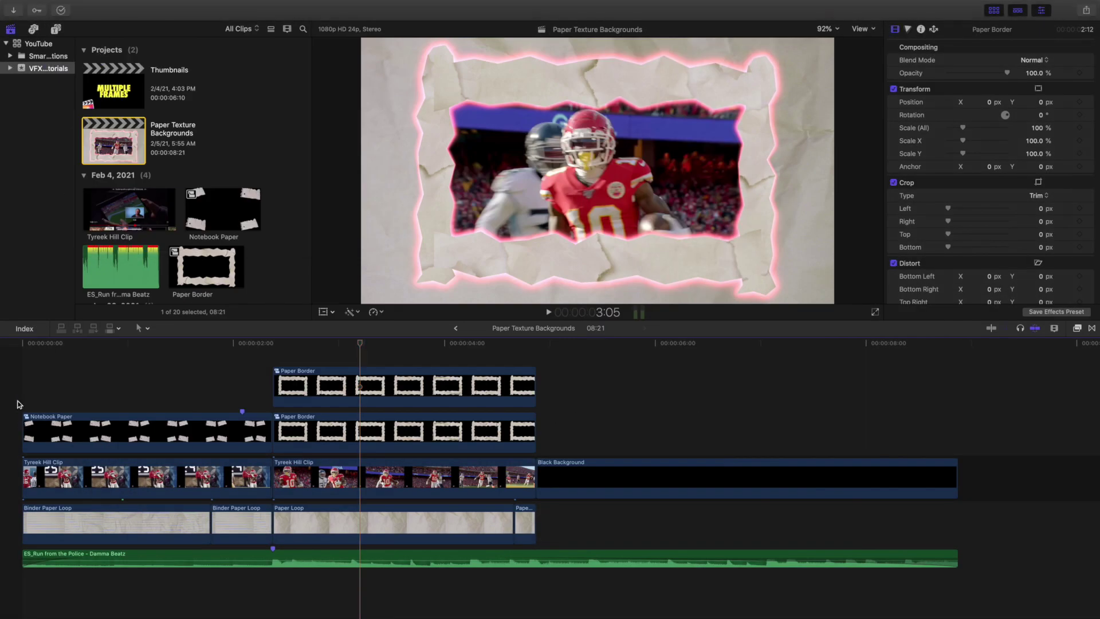
pyautogui.press('Home')
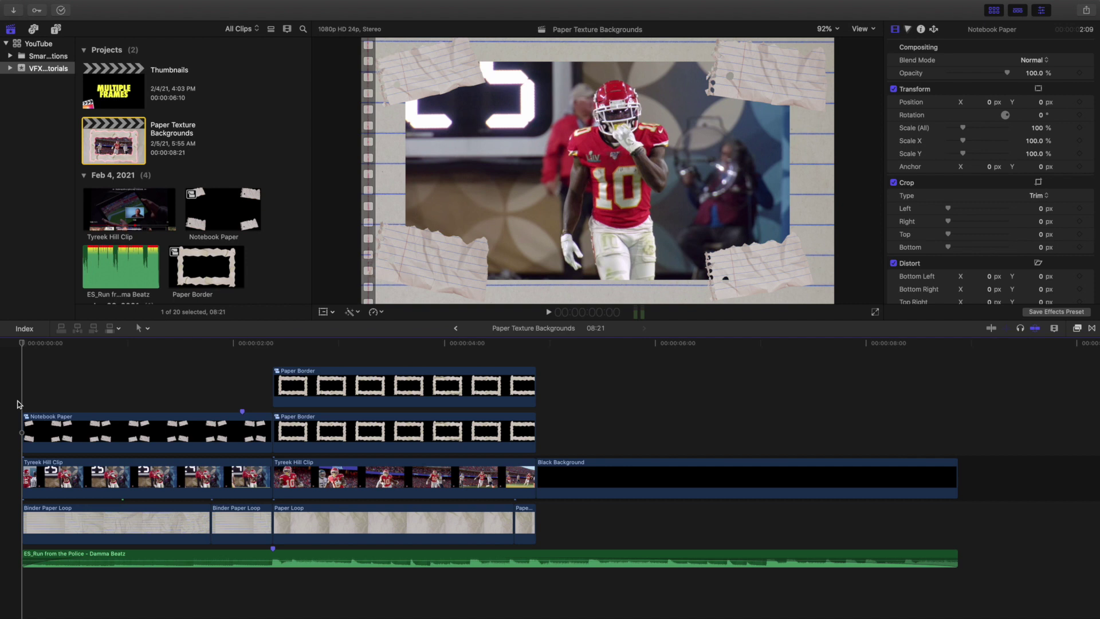
pyautogui.press('space')
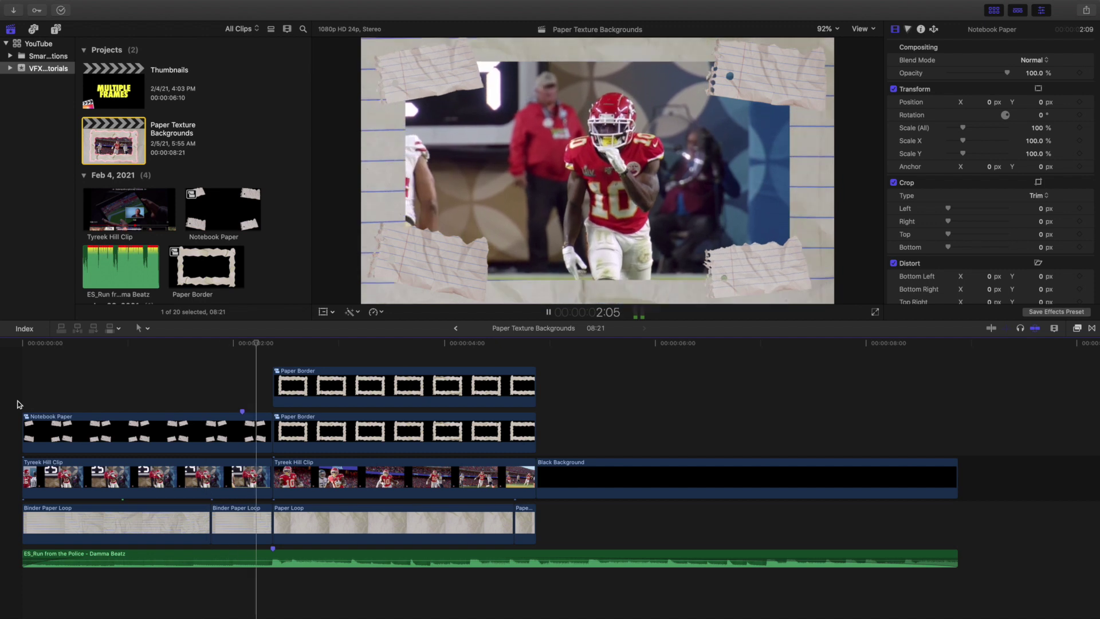
pyautogui.press('space')
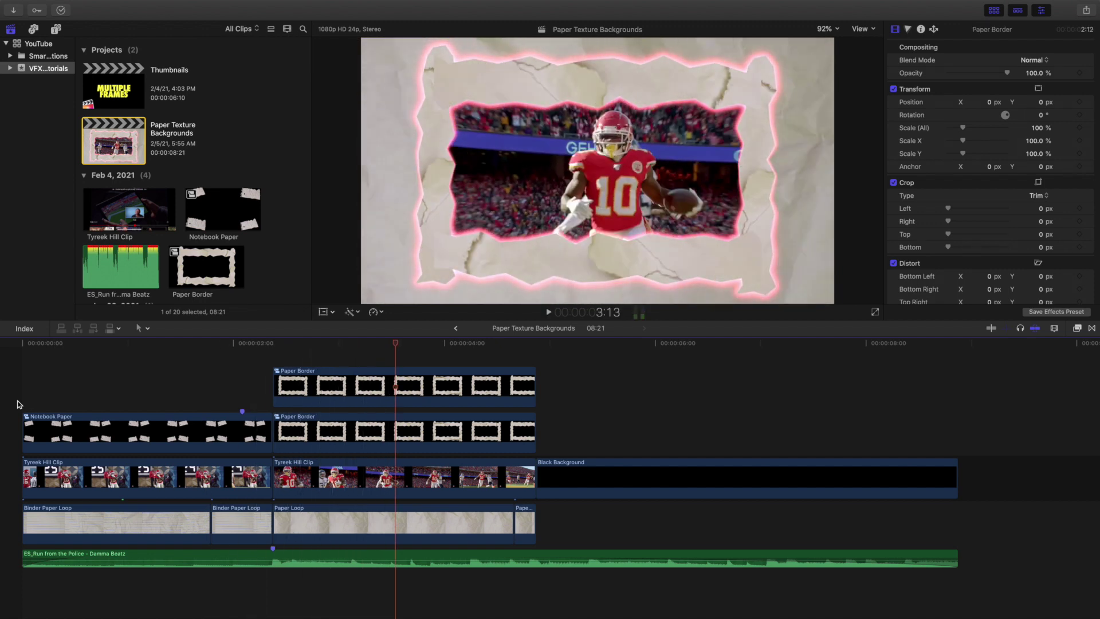
pyautogui.press('Home')
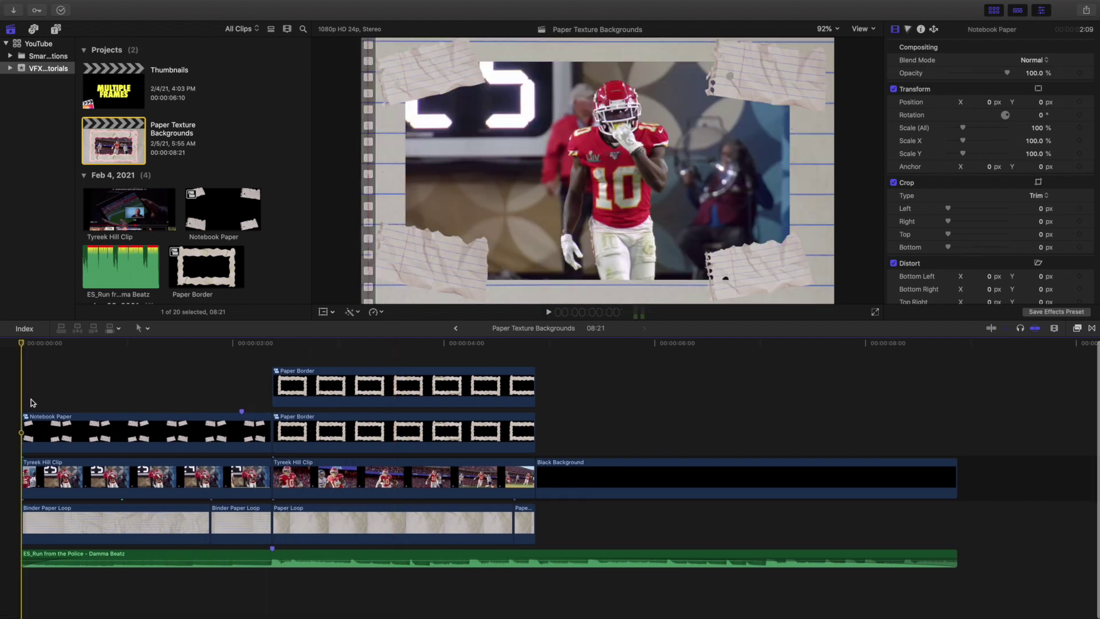
# Create a new project named 'Test' with 1080p HD, 24p settings
pyautogui.moveTo(52, 3)
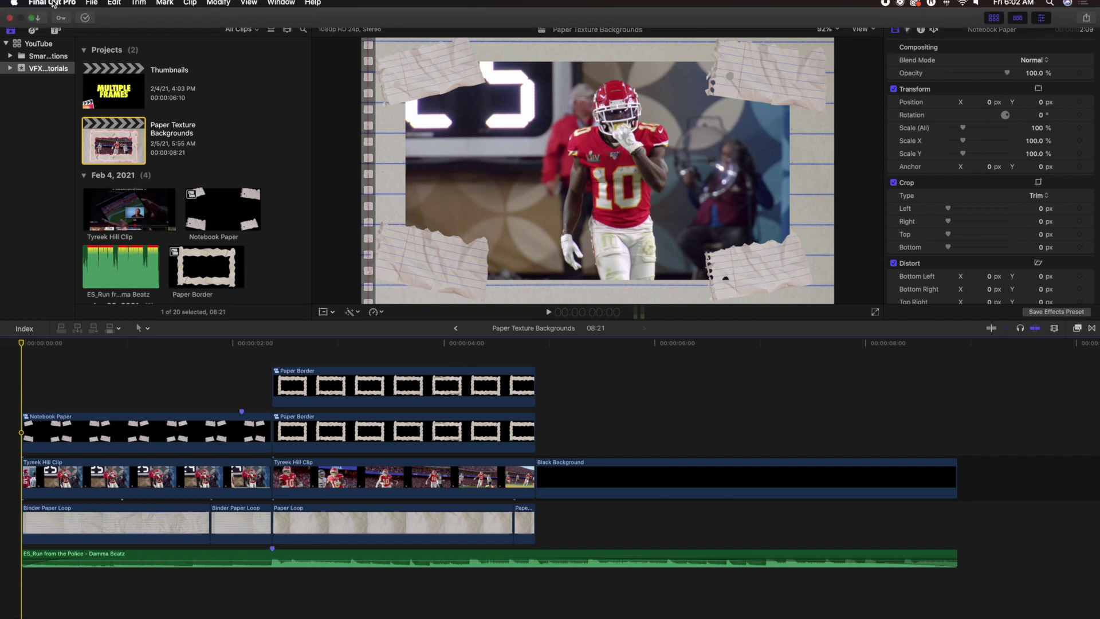
pyautogui.click(92, 5)
pyautogui.moveTo(95, 20)
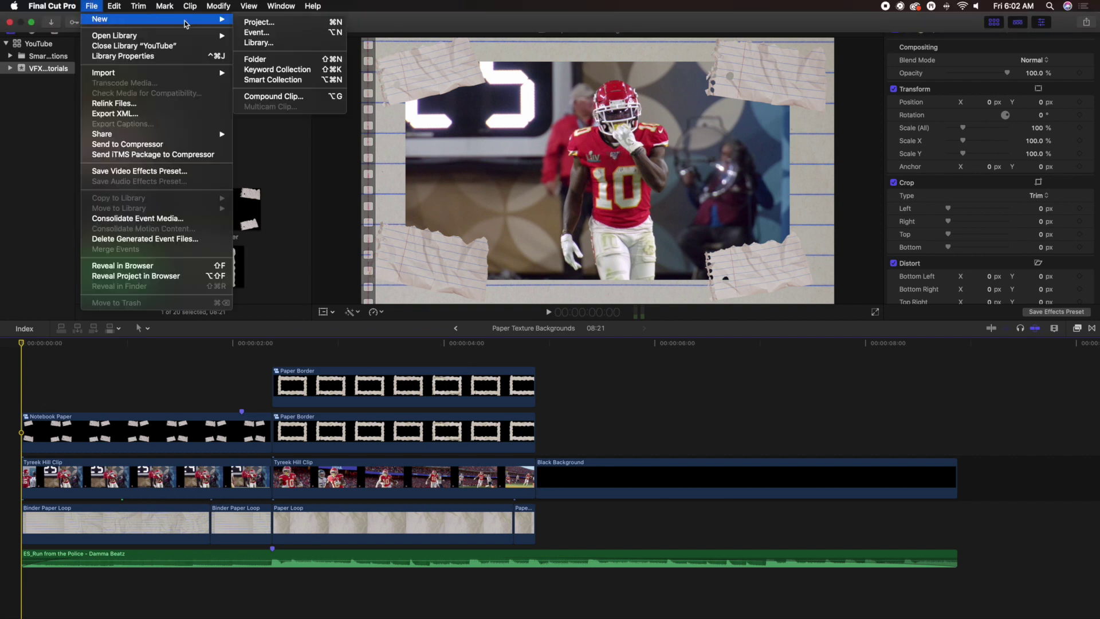
pyautogui.click(258, 23)
pyautogui.write('Test')
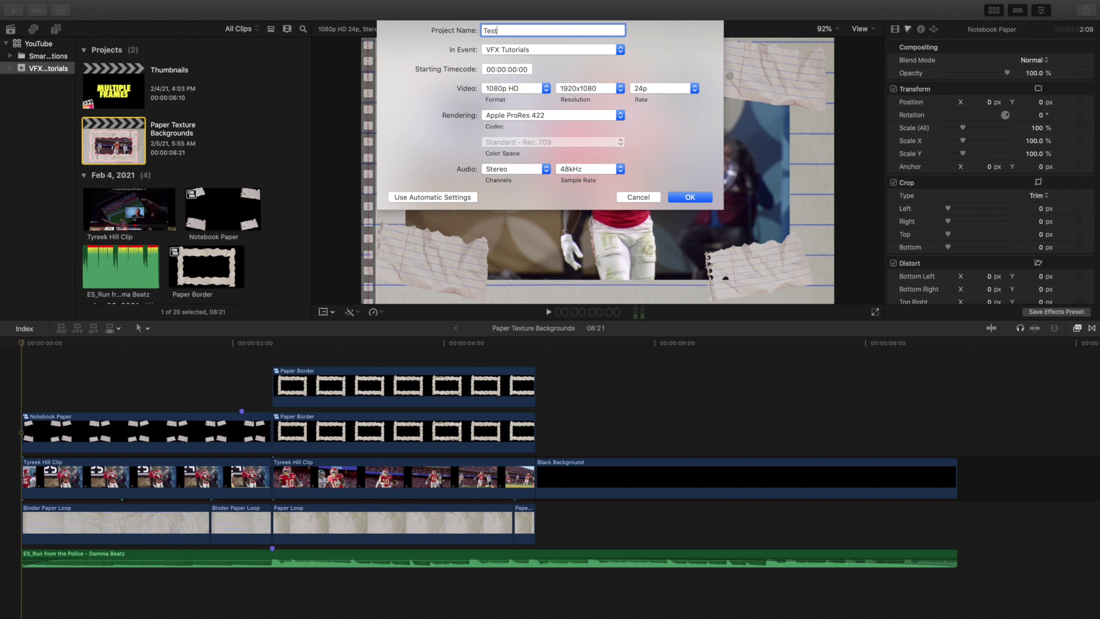
pyautogui.press('Return')
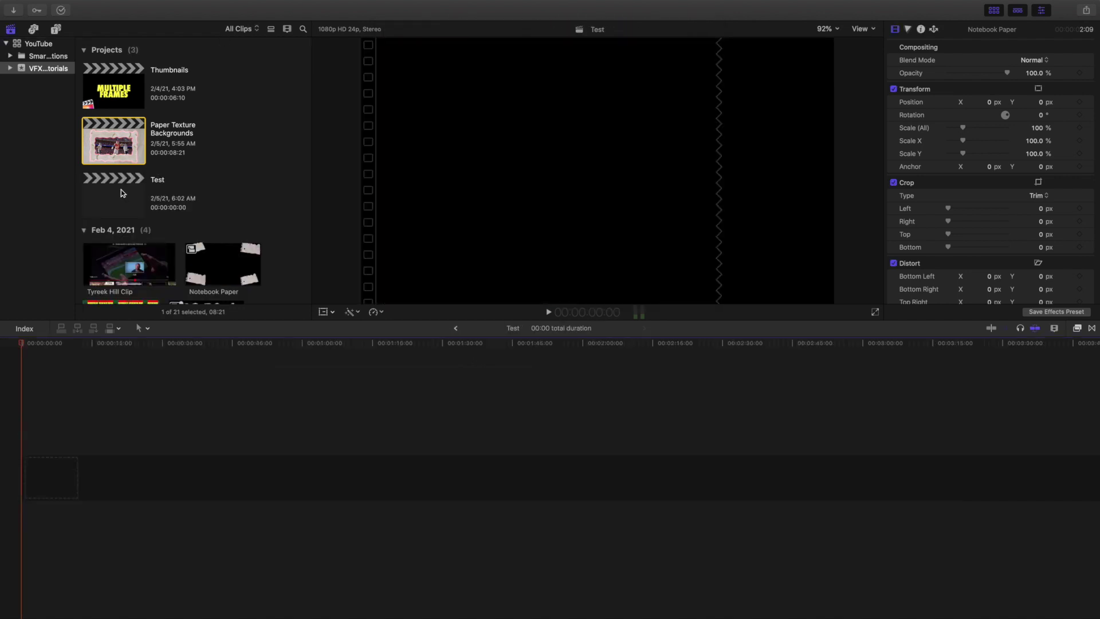
# In the Paper Texture Backgrounds project, select both Tyreek Hill clips to copy them
pyautogui.doubleClick(126, 144)
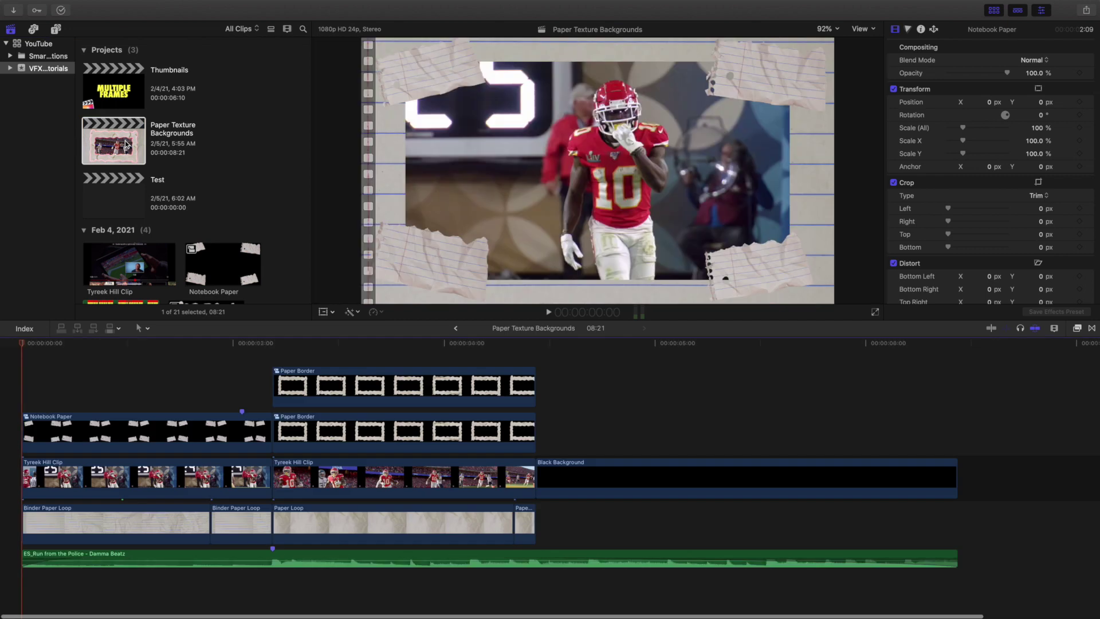
pyautogui.click(192, 477)
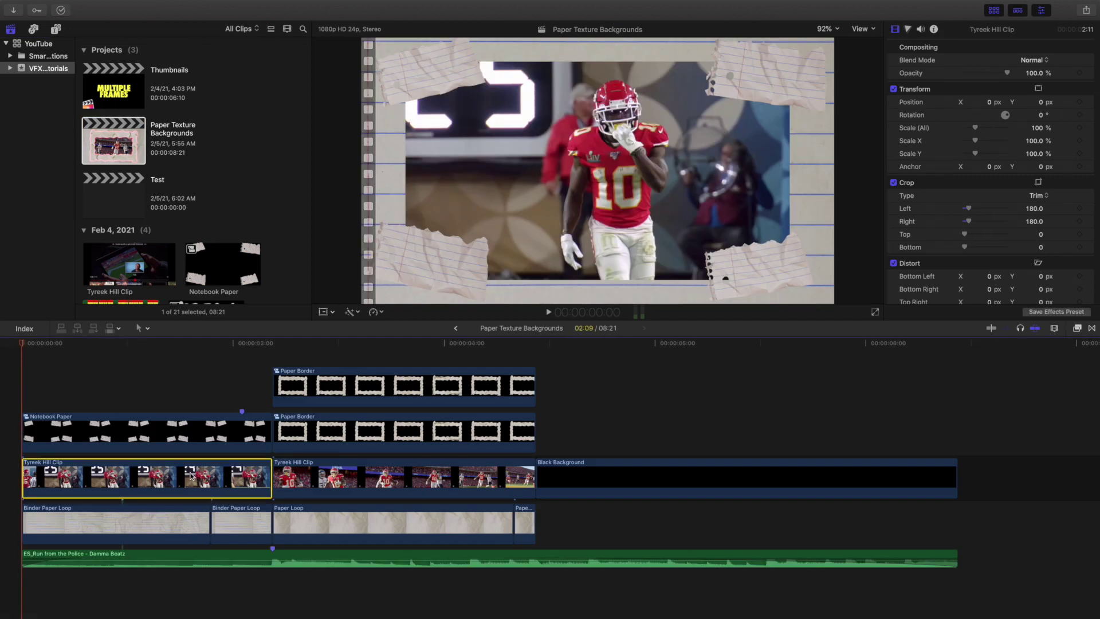
pyautogui.keyDown('super'); pyautogui.click(290, 476); pyautogui.keyUp('super')
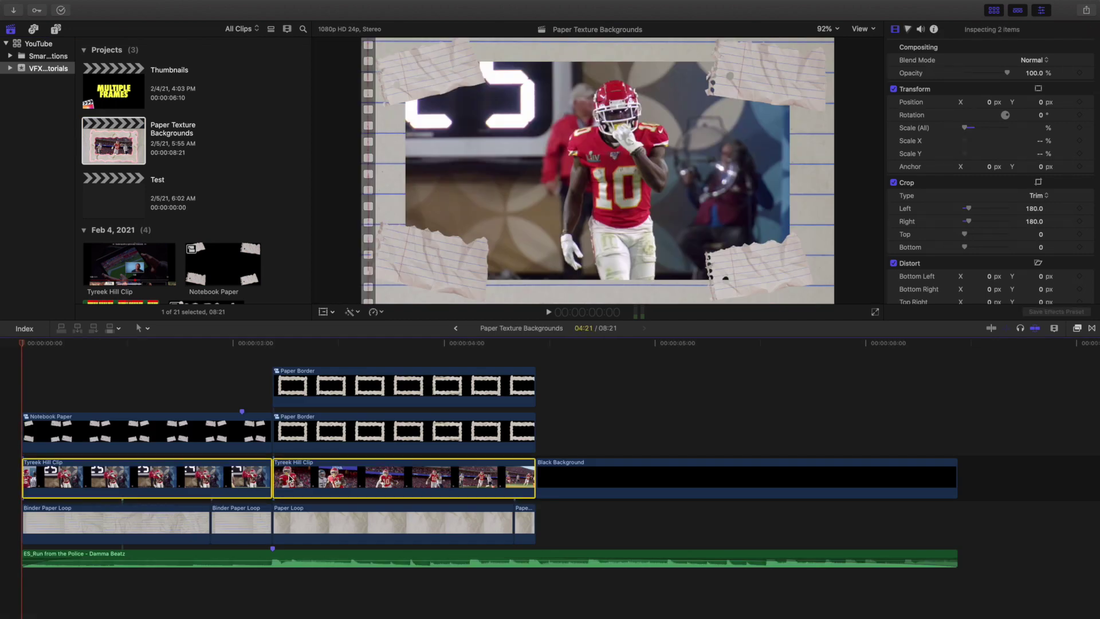
pyautogui.click(8, 383)
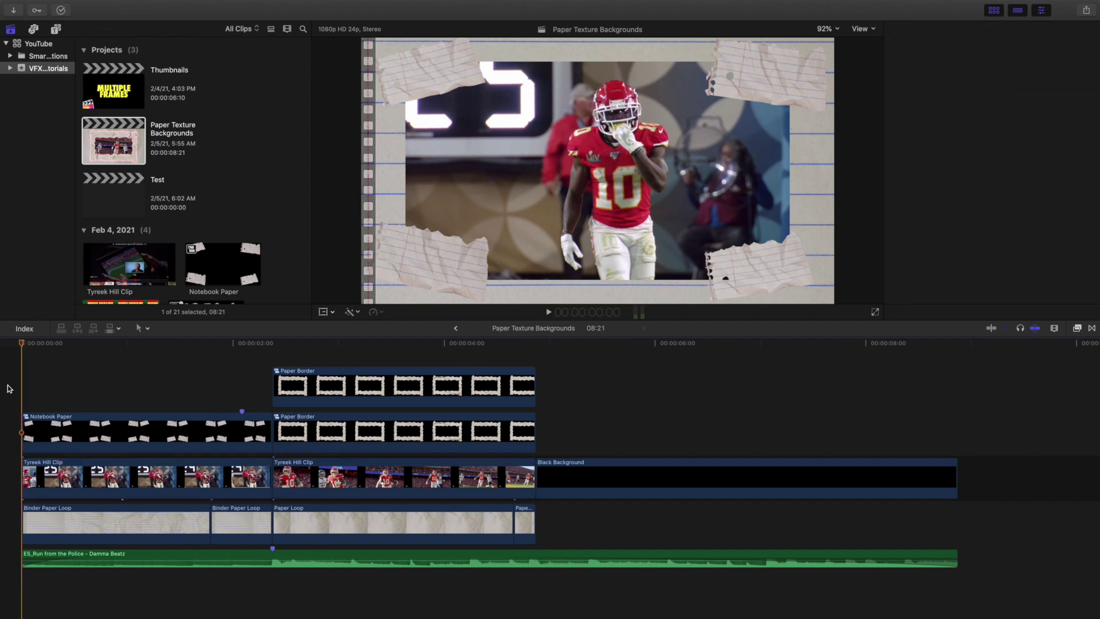
# Paste the two Tyreek Hill clips into Test and compare it with Paper Texture Backgrounds
pyautogui.doubleClick(105, 188)
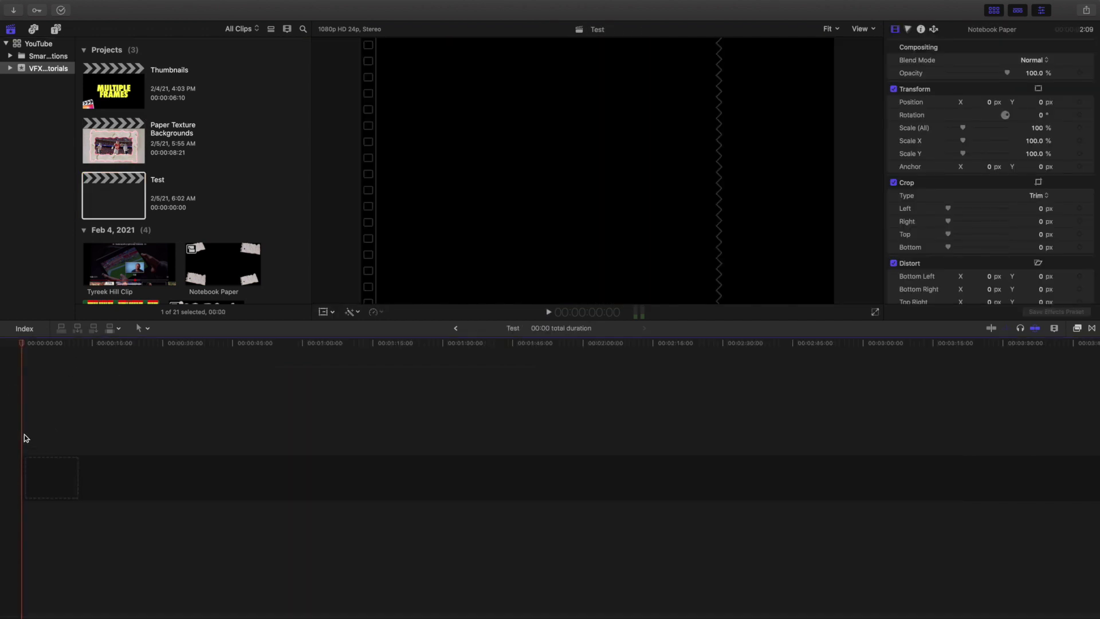
pyautogui.press('super+v')
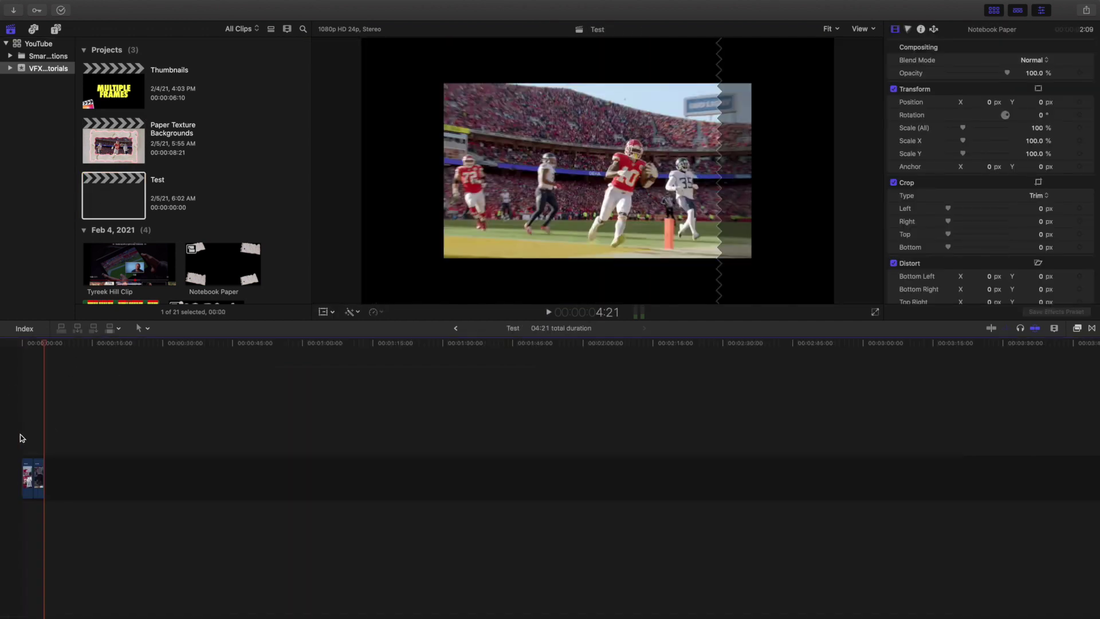
pyautogui.press('Home')
pyautogui.hotkey('shift', 'z')
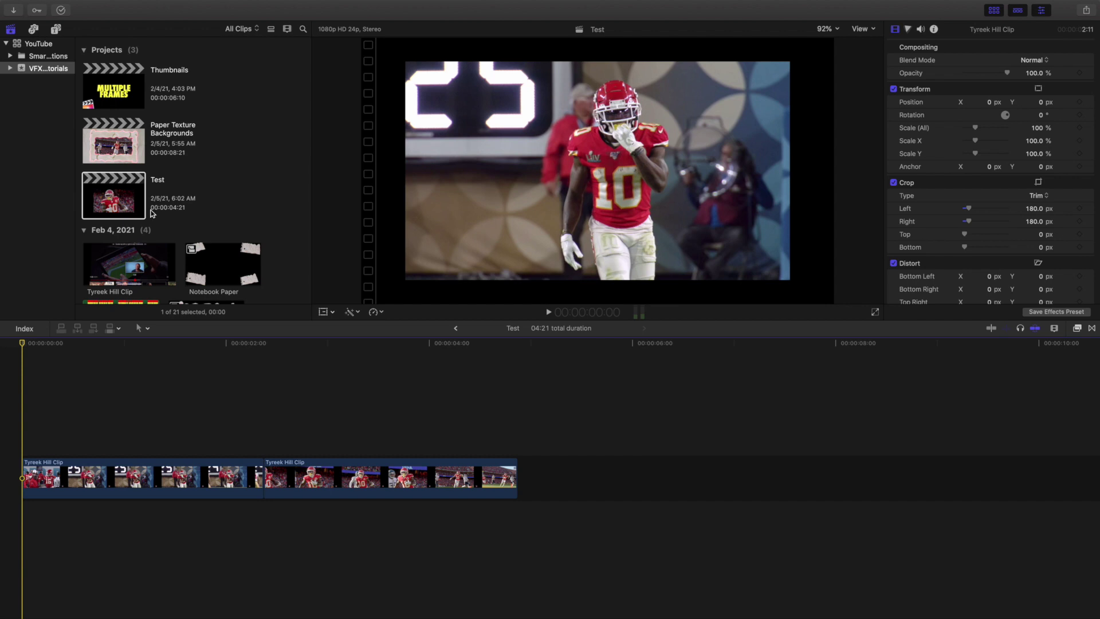
pyautogui.doubleClick(120, 154)
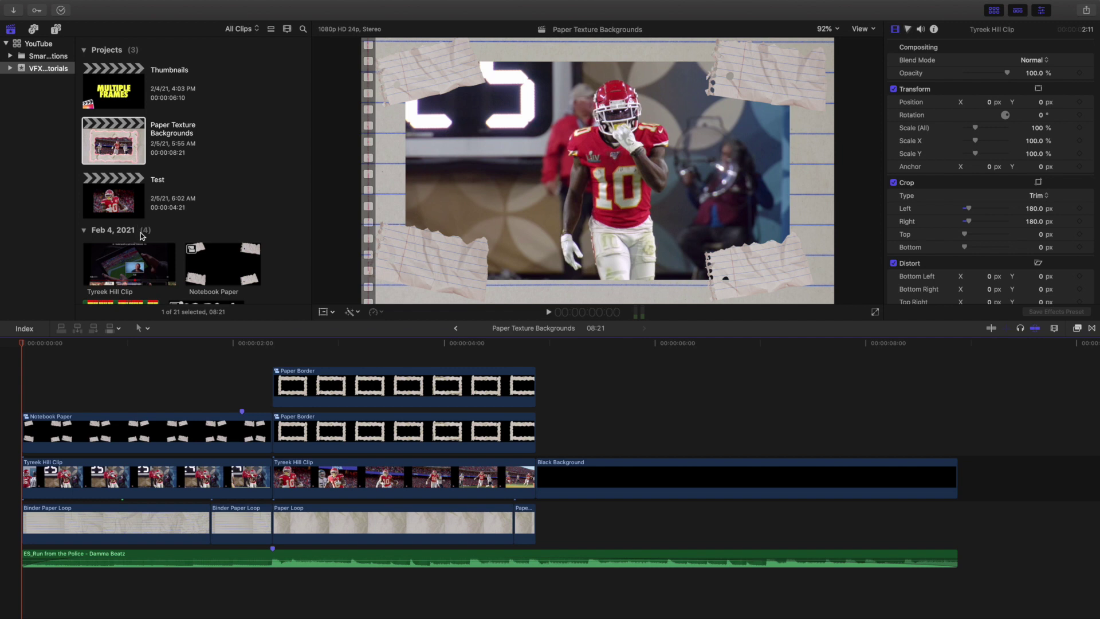
pyautogui.doubleClick(120, 208)
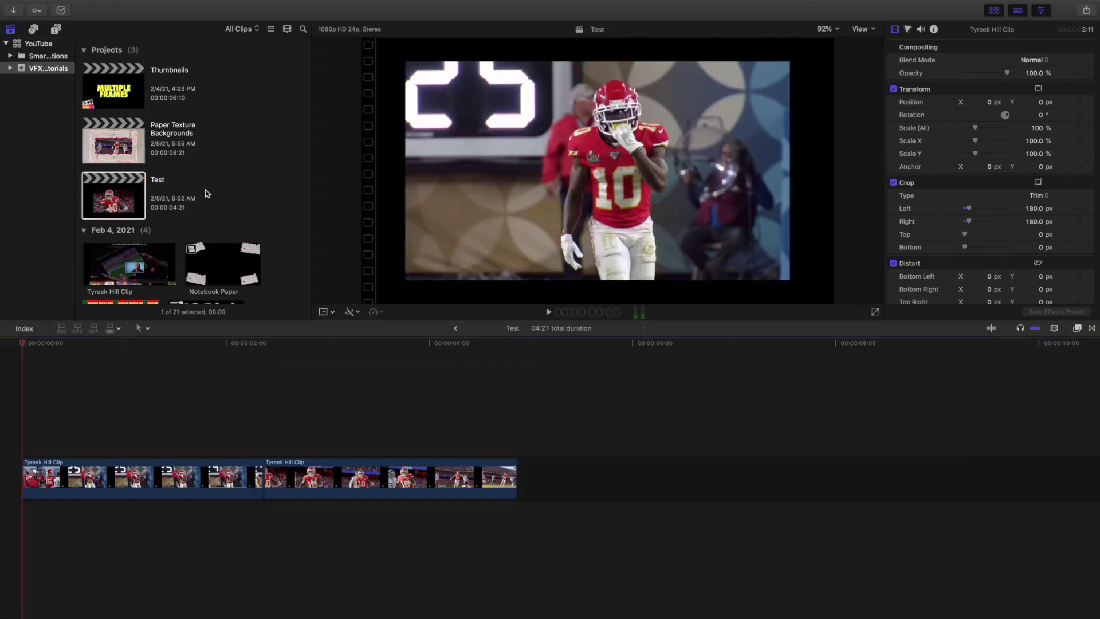
# Place the Binder Paper Loop clip beneath the Tyreek Hill clips
pyautogui.scroll(-15, 206, 192)
pyautogui.scroll(-10, 206, 193)
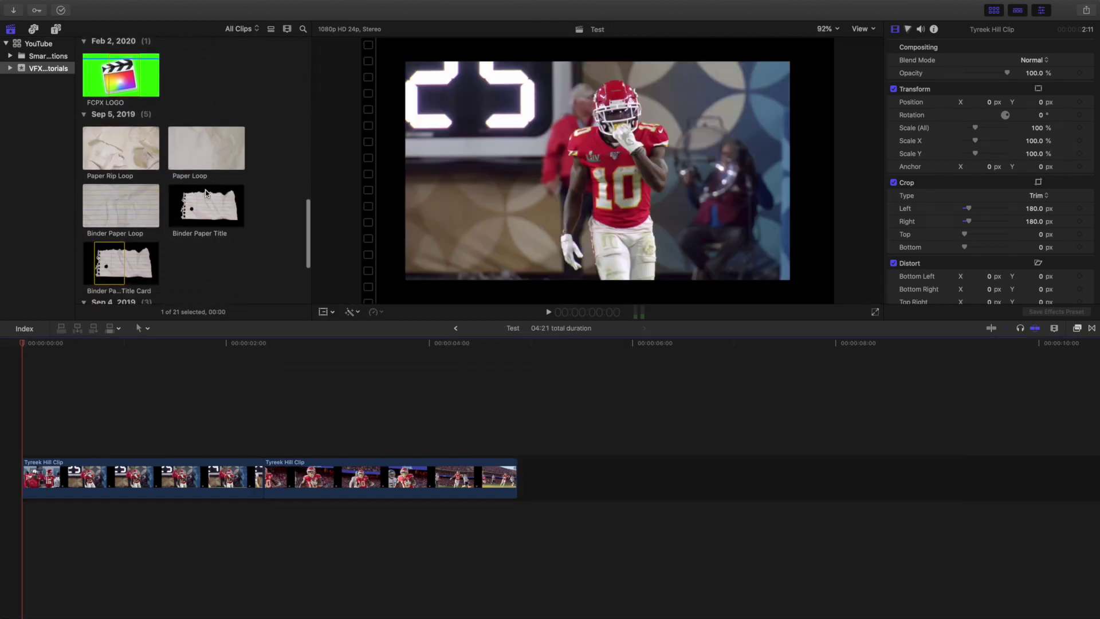
pyautogui.click(112, 165)
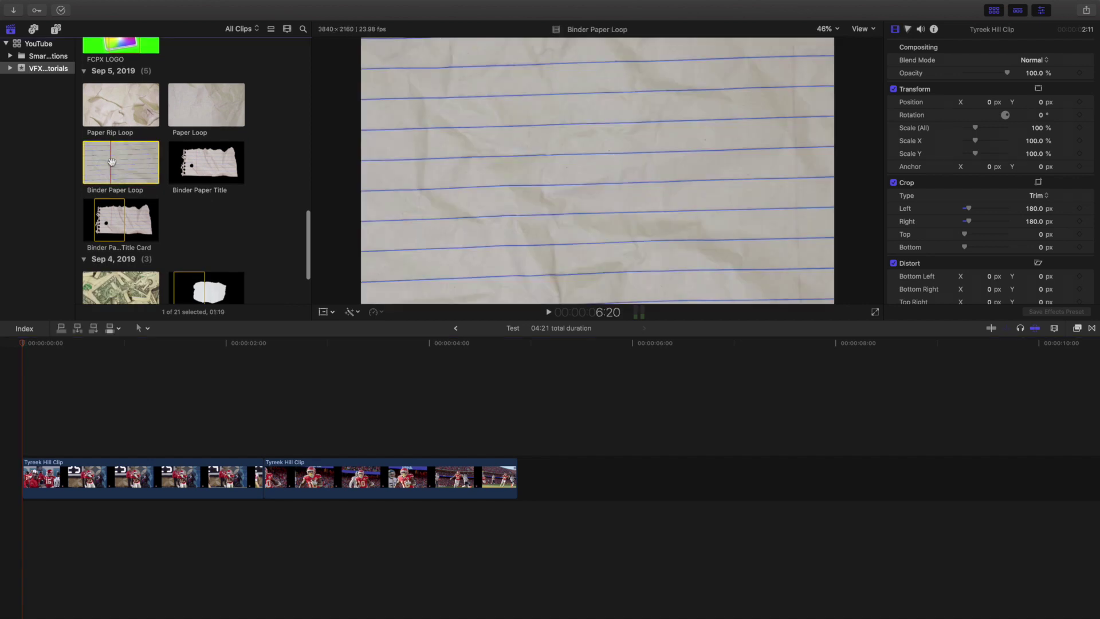
pyautogui.moveTo(115, 165); pyautogui.dragTo(18, 542)
pyautogui.click(18, 443)
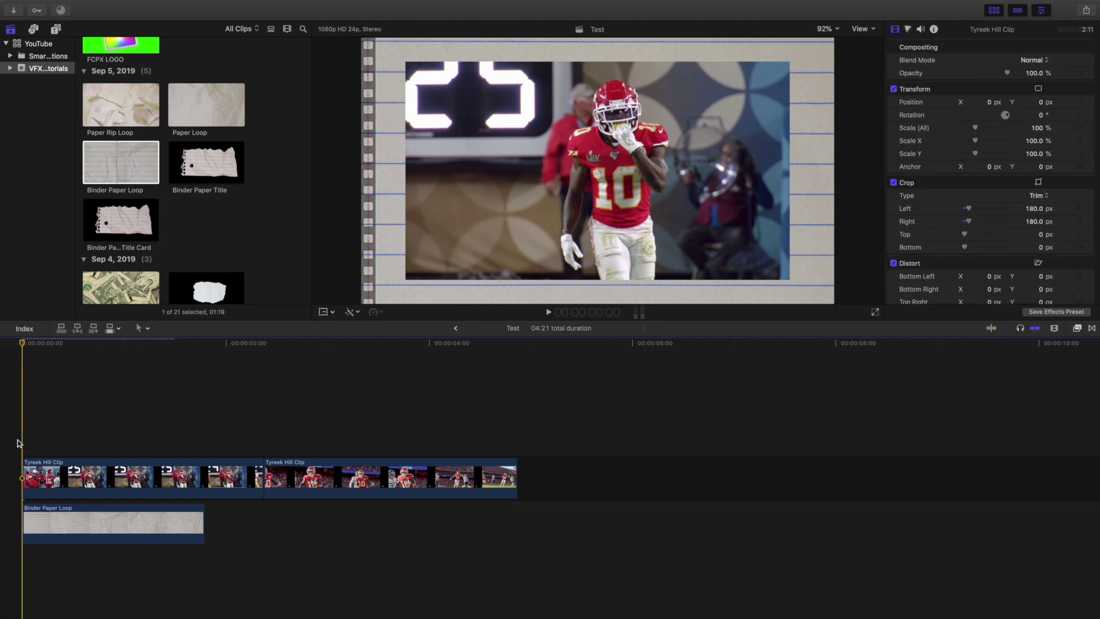
# Play back the framed clip, then drag Binder Paper Title above the video
pyautogui.press('space')
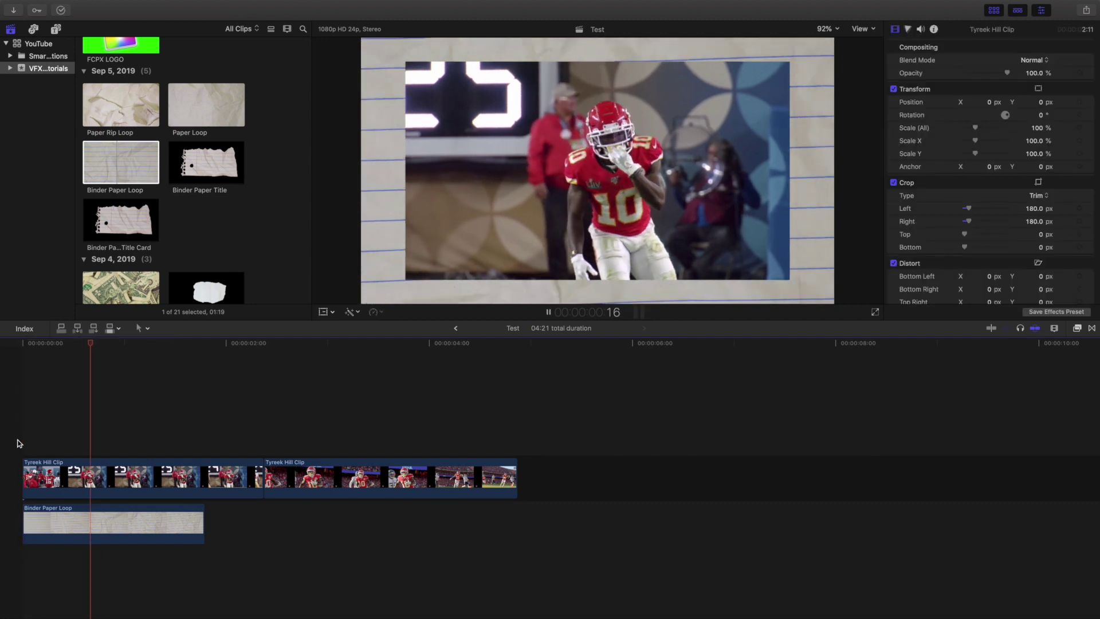
pyautogui.press('space')
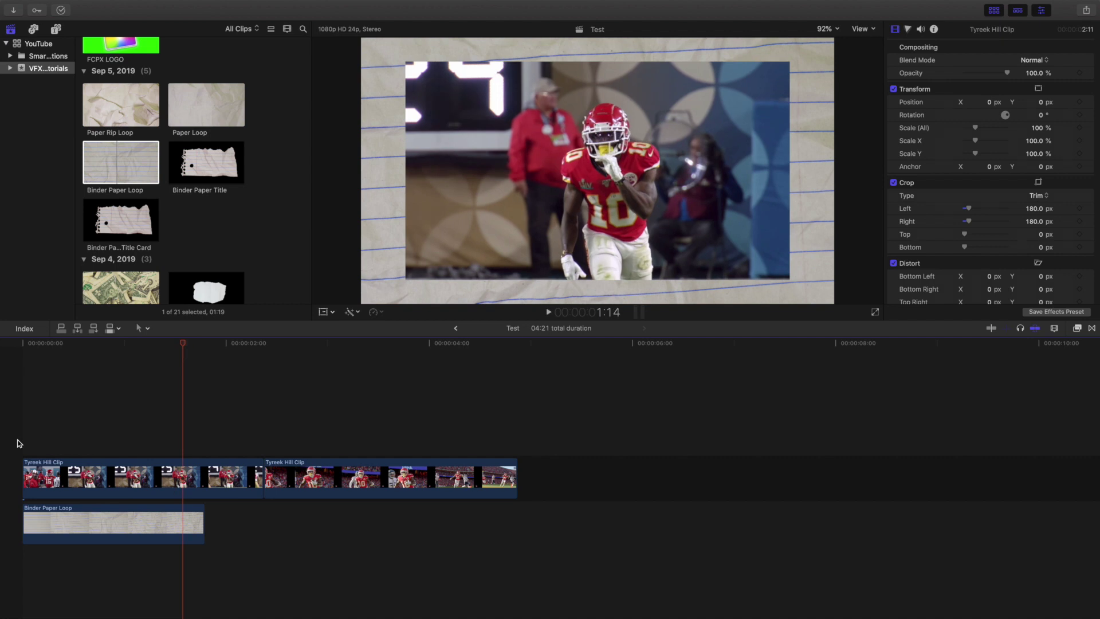
pyautogui.press('Home')
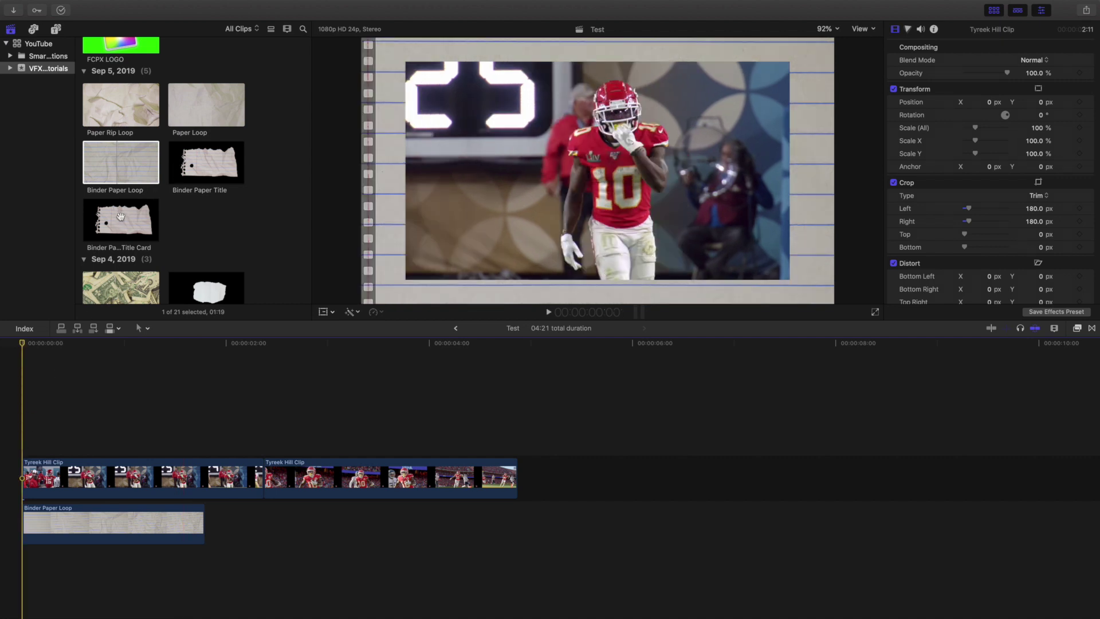
pyautogui.moveTo(216, 171); pyautogui.dragTo(20, 437)
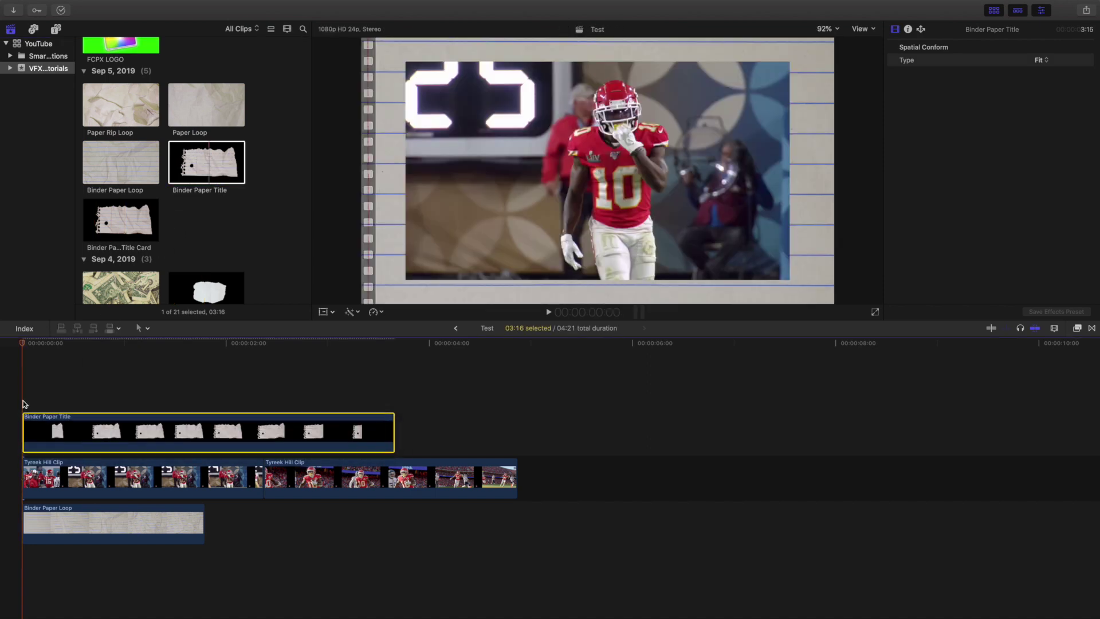
# Play the project and step through the paper's animation to around 2:00
pyautogui.click(24, 404)
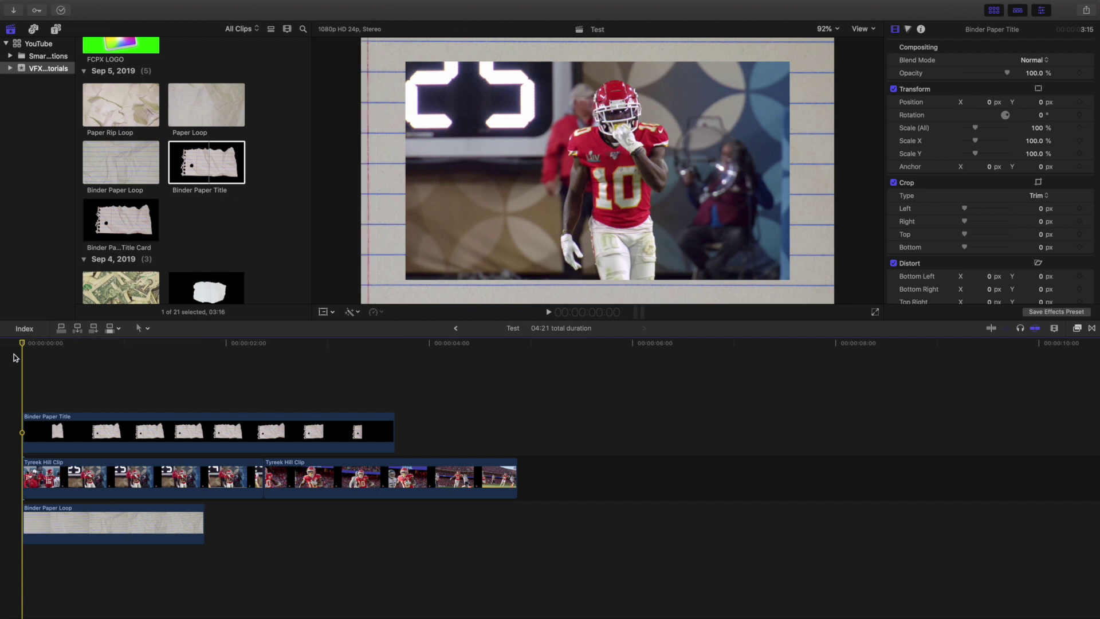
pyautogui.press('space')
pyautogui.press('space')
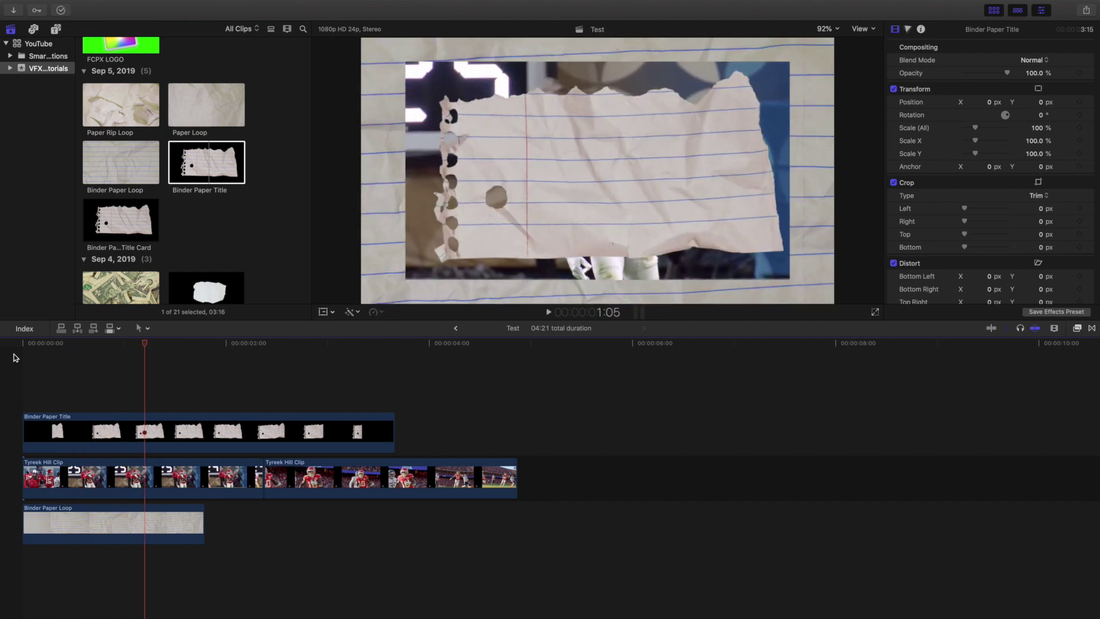
pyautogui.press('Left')
pyautogui.press('Left')
pyautogui.press('Left')
pyautogui.press('Left')
pyautogui.press('Left')
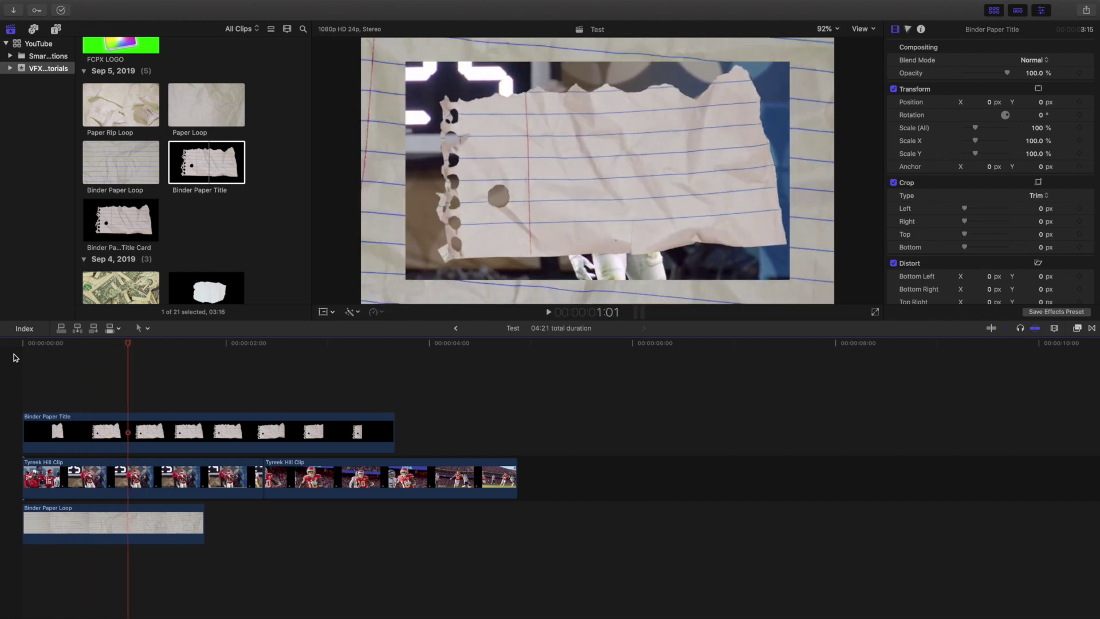
pyautogui.press('Left')
pyautogui.press('Right')
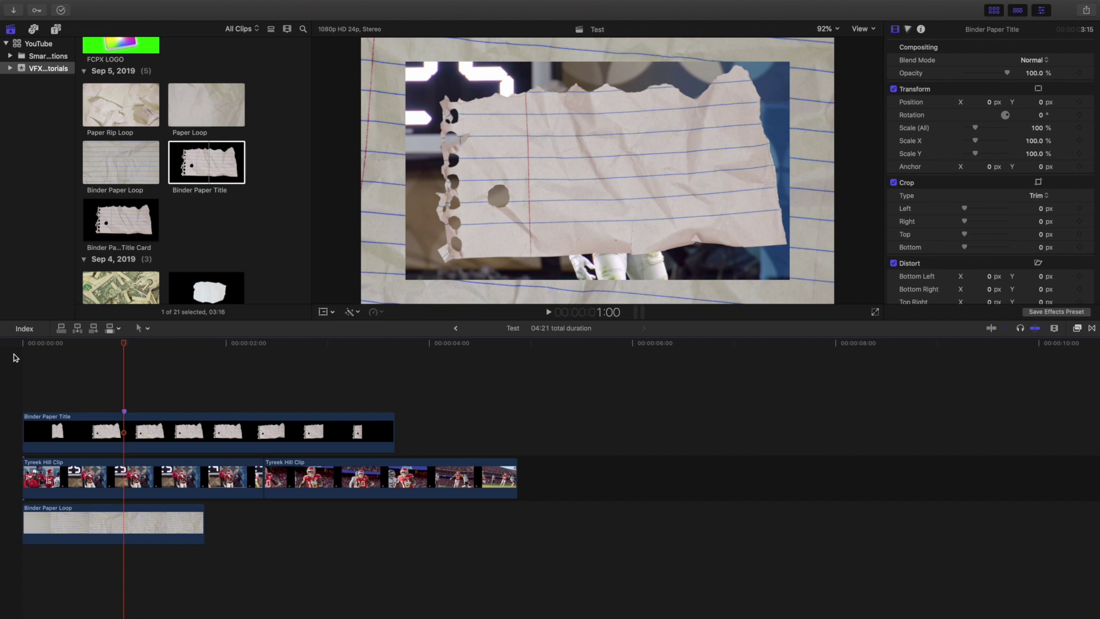
pyautogui.press('Right')
pyautogui.press('Right')
pyautogui.press('Right')
pyautogui.press('Right')
pyautogui.press('Right')
pyautogui.press('Right')
pyautogui.press('Right')
pyautogui.press('Right')
pyautogui.press('Right')
pyautogui.press('Right')
pyautogui.press('Right')
pyautogui.press('Right')
pyautogui.press('Right')
pyautogui.press('Right')
pyautogui.press('Right')
pyautogui.press('Right')
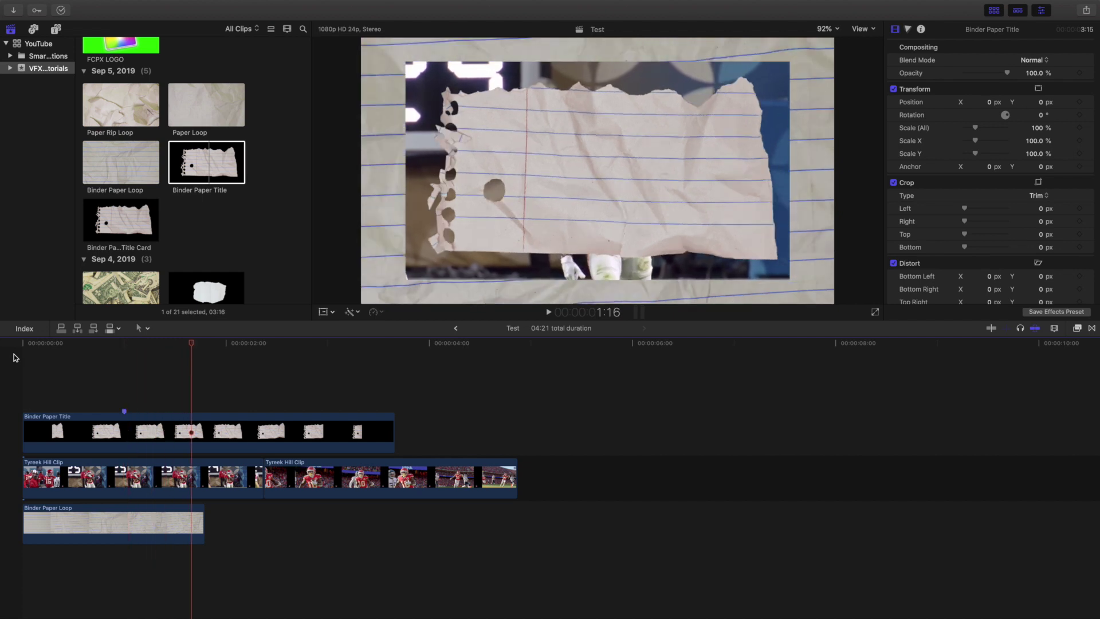
pyautogui.press('Right')
pyautogui.press('Right')
pyautogui.press('Right')
pyautogui.press('Right')
pyautogui.press('Right')
pyautogui.press('Right')
pyautogui.press('Right')
pyautogui.press('Right')
pyautogui.press('Right')
pyautogui.press('Right')
pyautogui.press('Right')
pyautogui.press('Right')
pyautogui.press('Right')
pyautogui.press('Right')
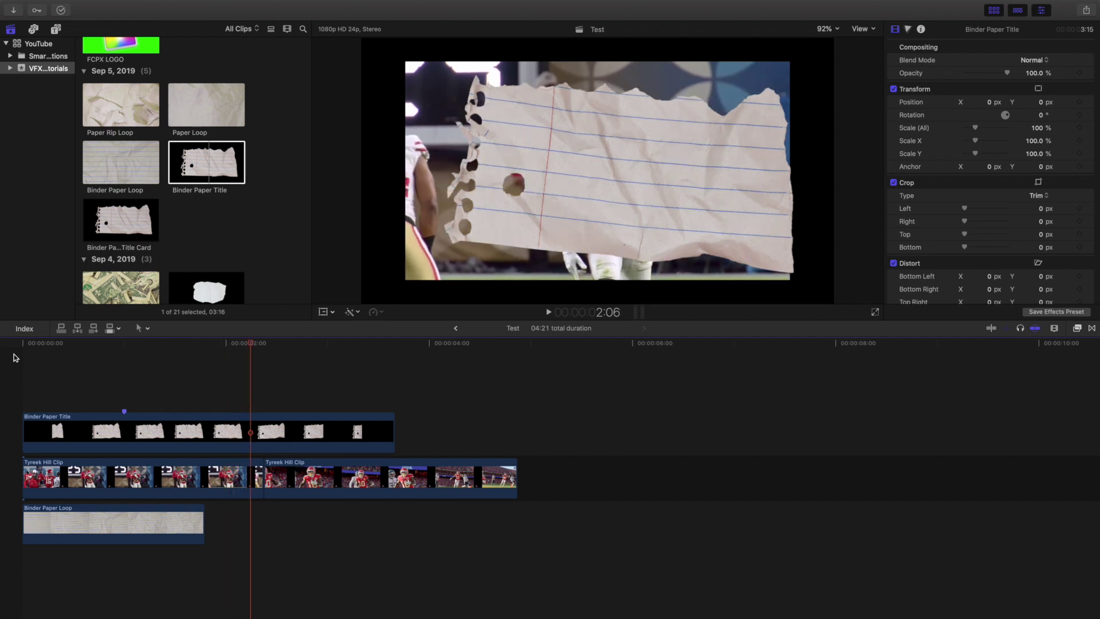
# Settle on frame 2:07, split the Binder Paper Title there and delete the later piece
pyautogui.press('Right')
pyautogui.press('Right')
pyautogui.press('Right')
pyautogui.press('Left')
pyautogui.press('Right')
pyautogui.press('Left')
pyautogui.press('Left')
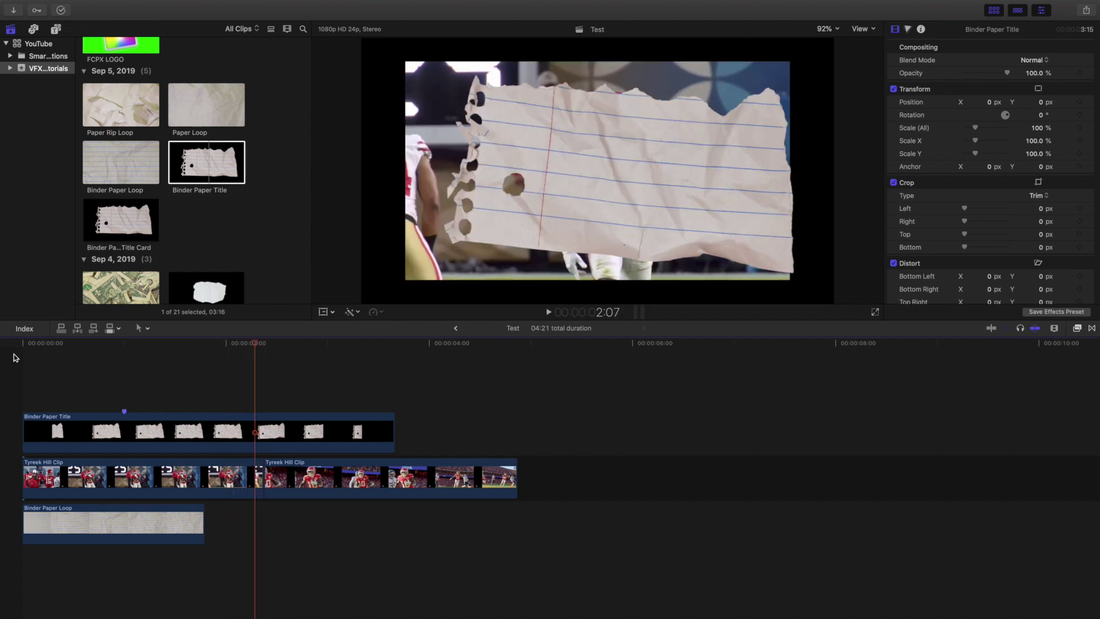
pyautogui.press('Left')
pyautogui.press('Right')
pyautogui.press('Right')
pyautogui.press('Left')
pyautogui.click(250, 420)
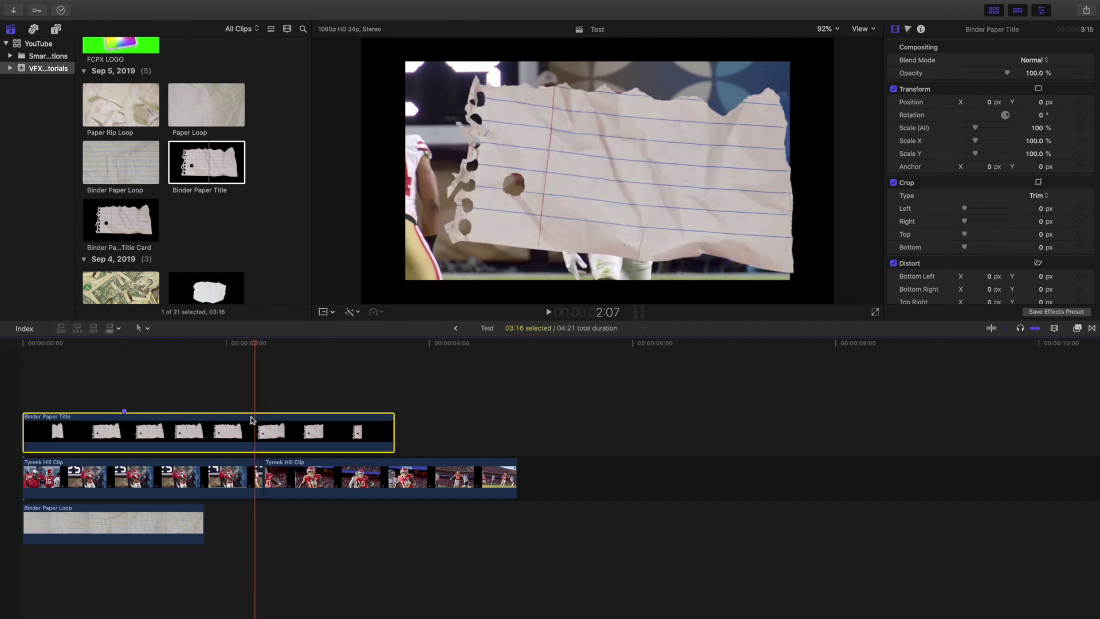
pyautogui.press('super+b')
pyautogui.click(292, 424)
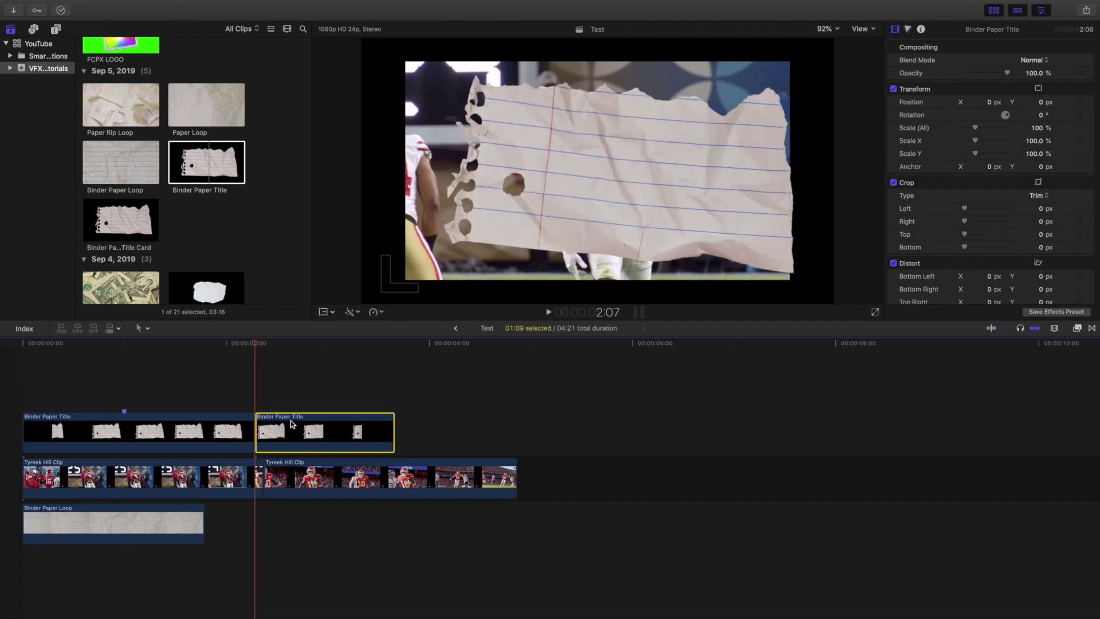
pyautogui.press('Delete')
# Cut the Binder Paper Title at its 1:00 marker, delete the earlier piece, and move the rest to the start
pyautogui.click(124, 413)
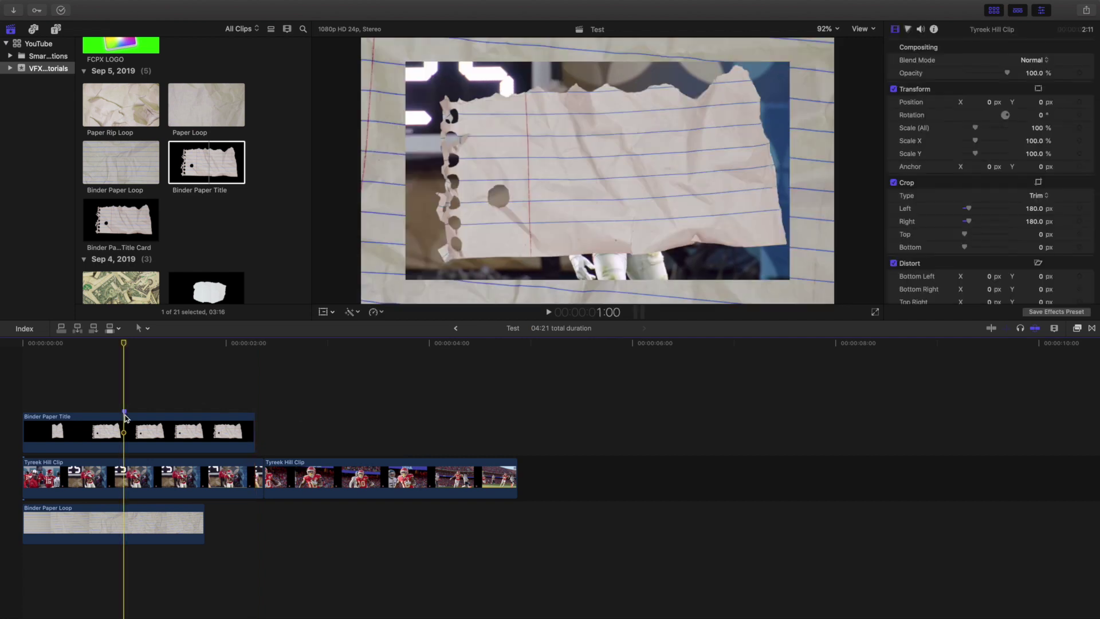
pyautogui.click(122, 423)
pyautogui.press('super+b')
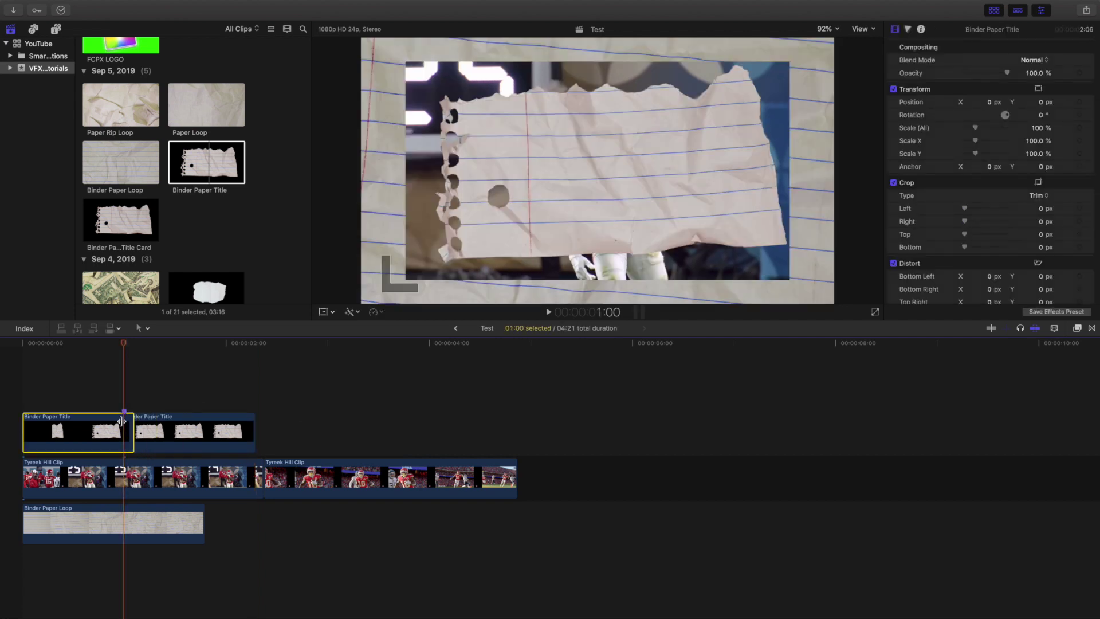
pyautogui.press('Delete')
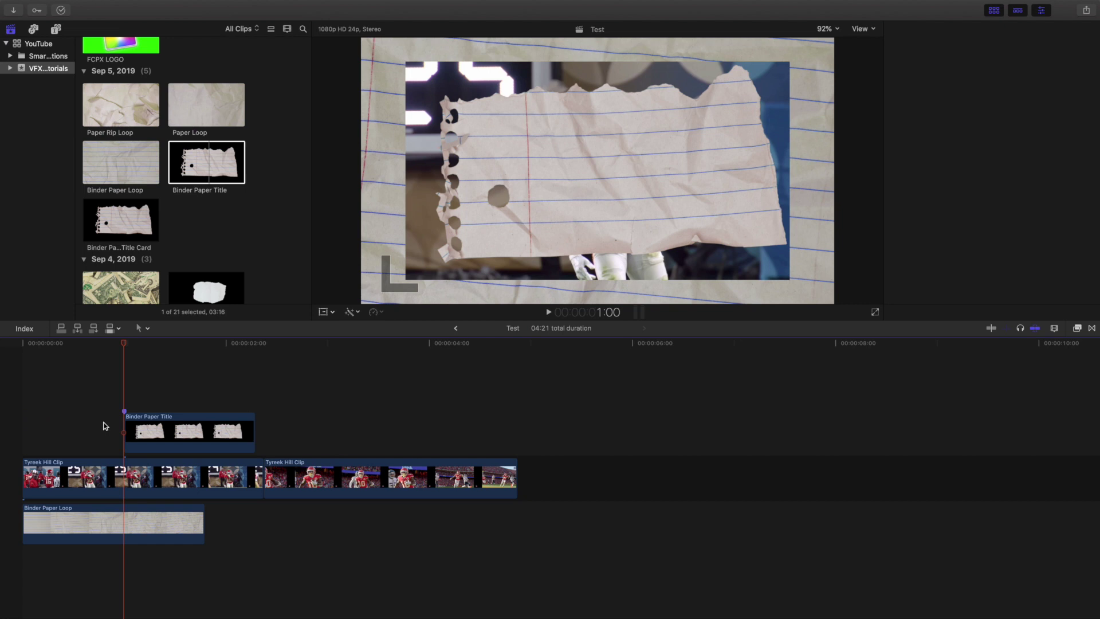
pyautogui.click(154, 428)
pyautogui.moveTo(142, 427); pyautogui.dragTo(40, 427)
# Delete the clip's marker and set the title's Scale (All) to 50%
pyautogui.rightClick(25, 411)
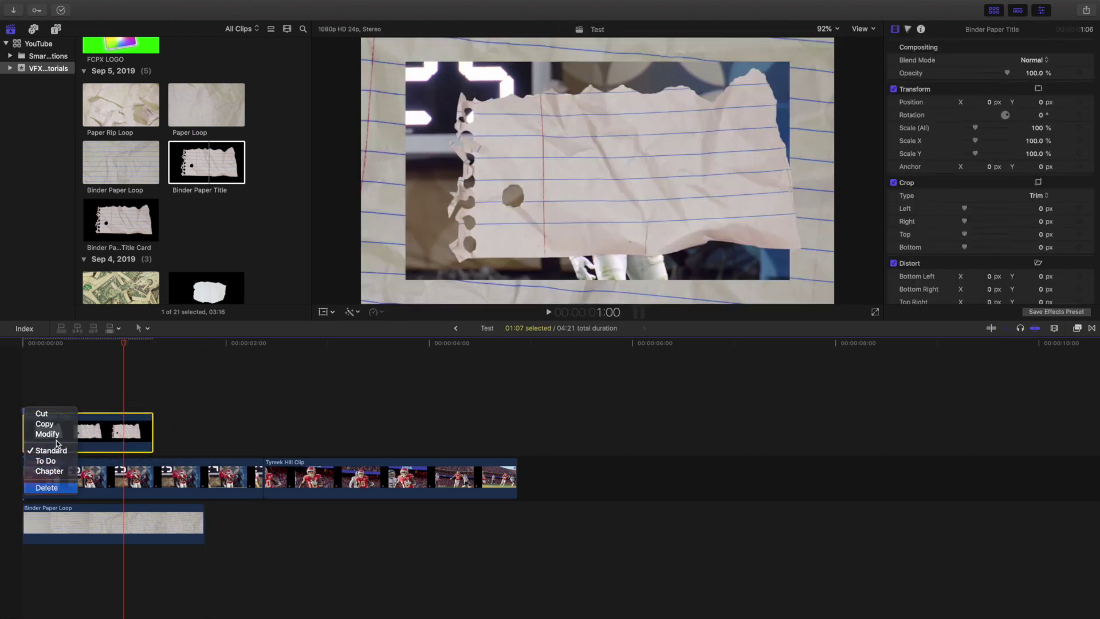
pyautogui.click(46, 487)
pyautogui.click(56, 424)
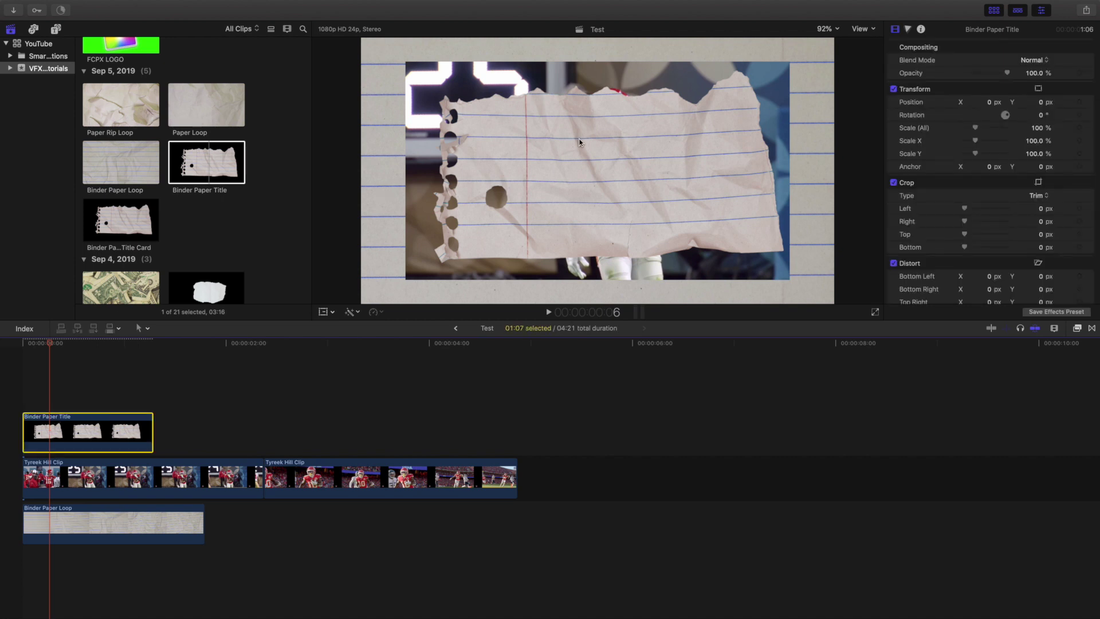
pyautogui.click(1039, 128)
pyautogui.write('50')
pyautogui.press('Return')
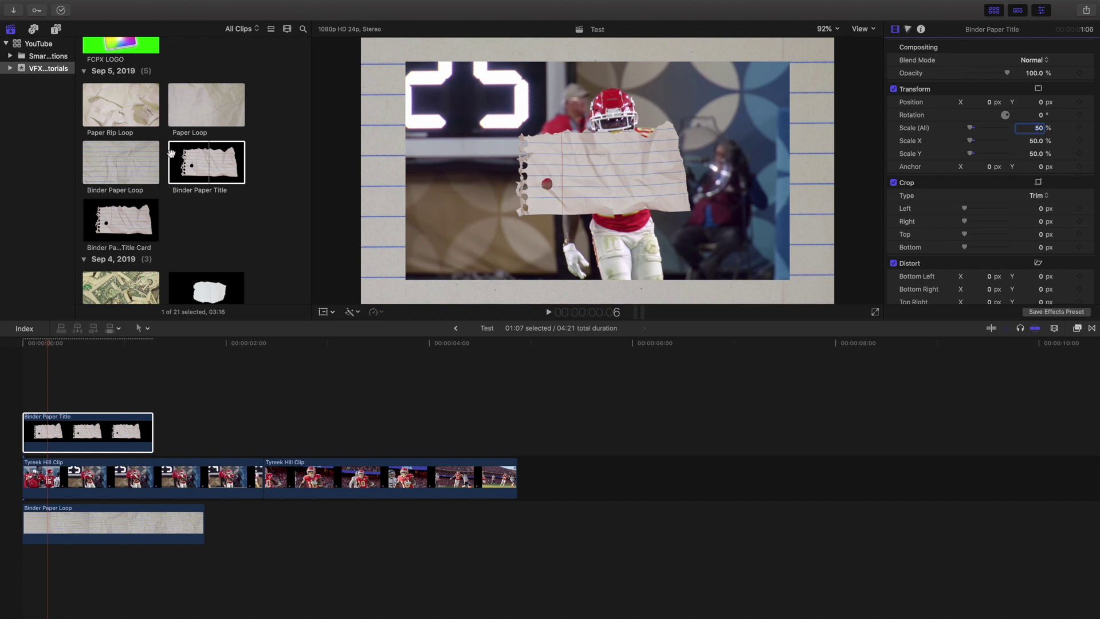
pyautogui.scroll(3, 170, 86)
pyautogui.scroll(10, 170, 86)
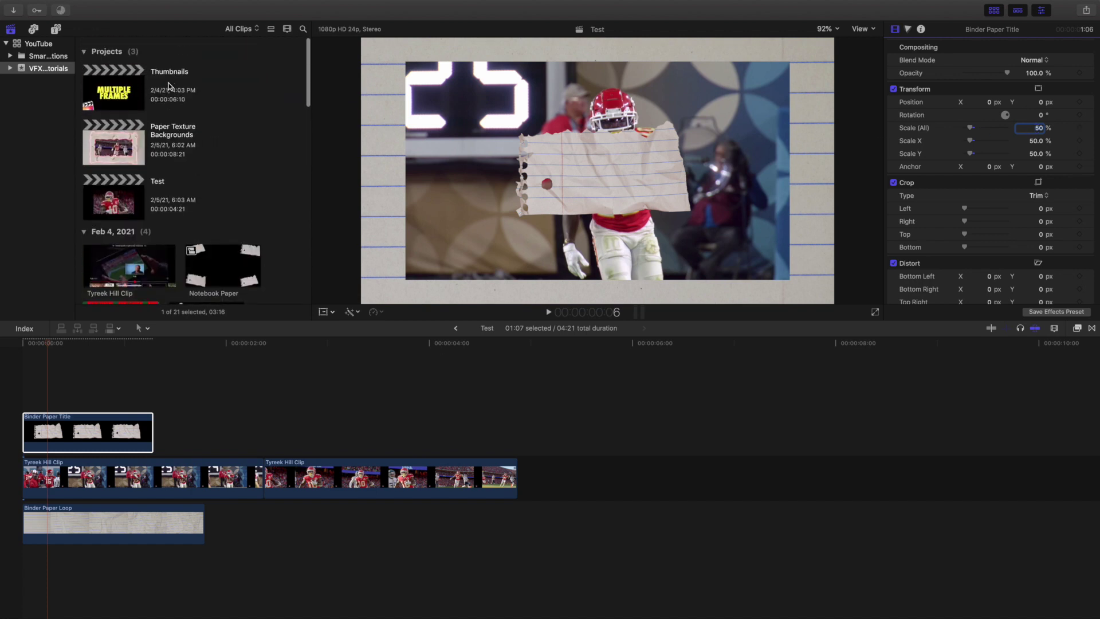
pyautogui.doubleClick(122, 136)
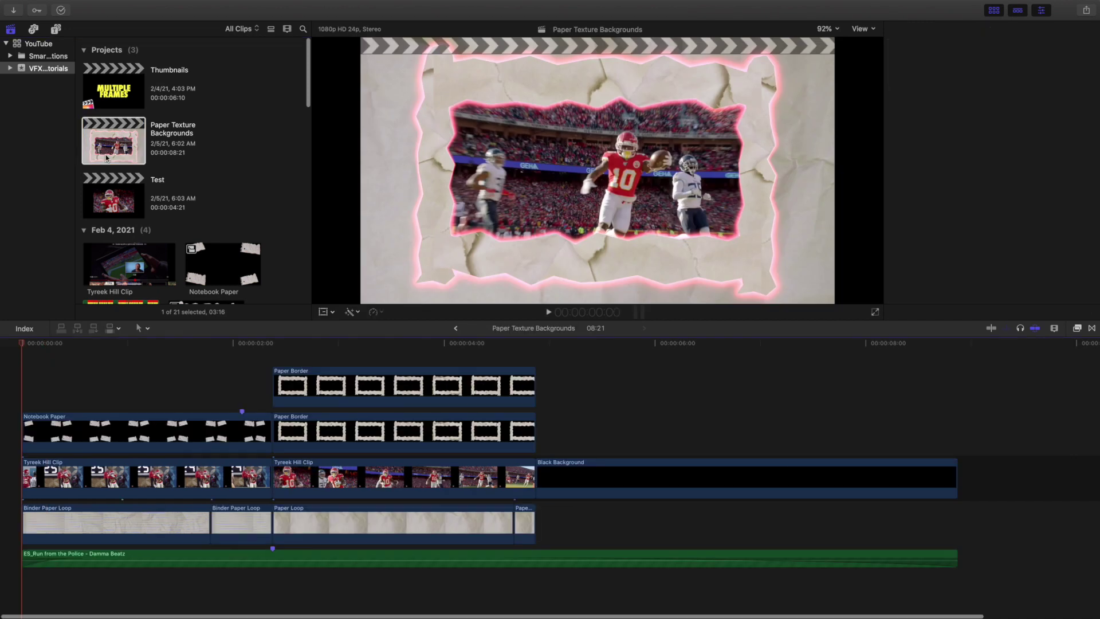
pyautogui.click(113, 435)
pyautogui.doubleClick(113, 435)
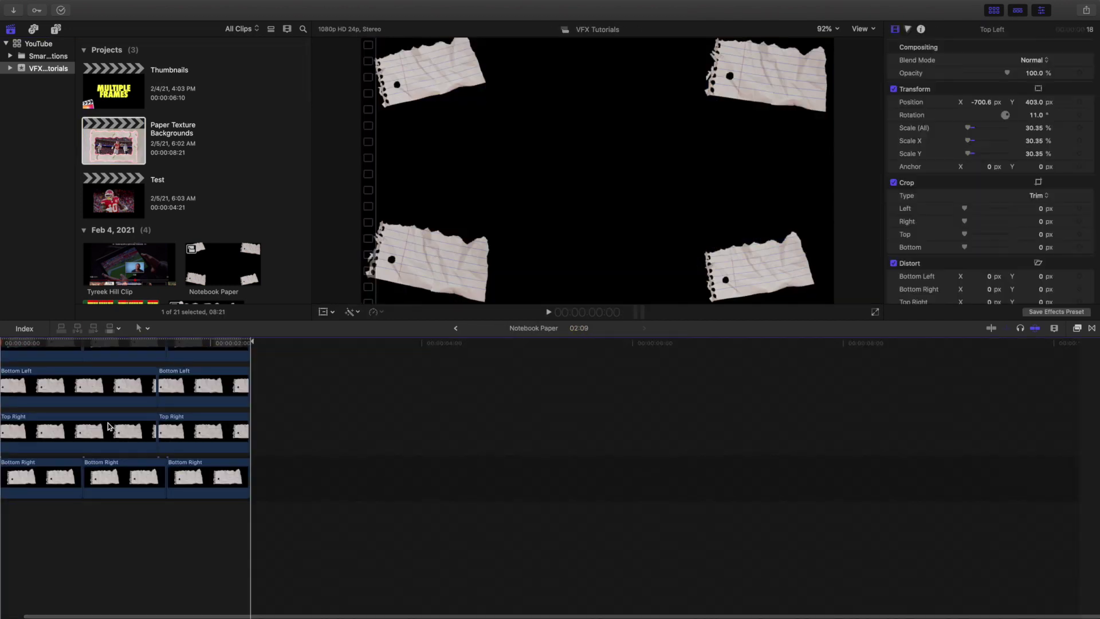
pyautogui.click(109, 427)
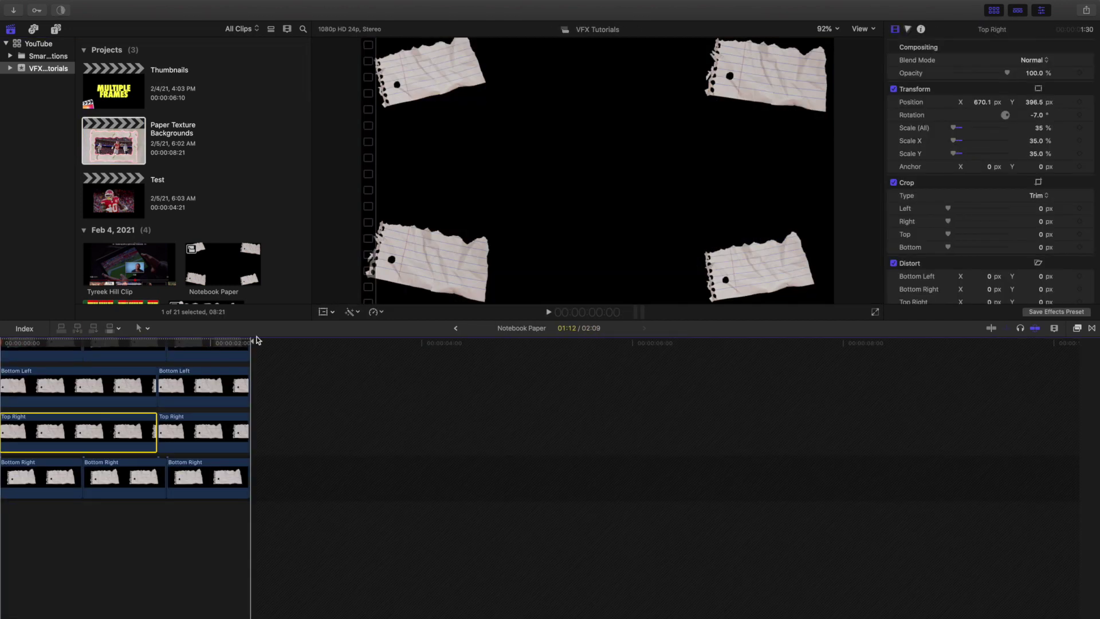
pyautogui.click(456, 328)
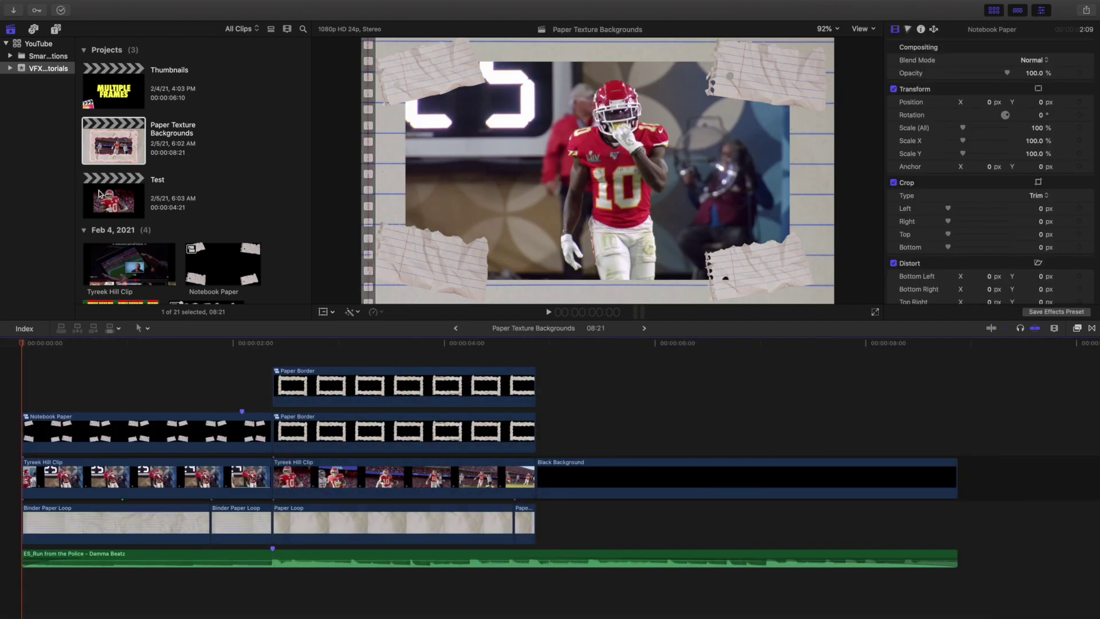
pyautogui.doubleClick(98, 191)
pyautogui.click(71, 440)
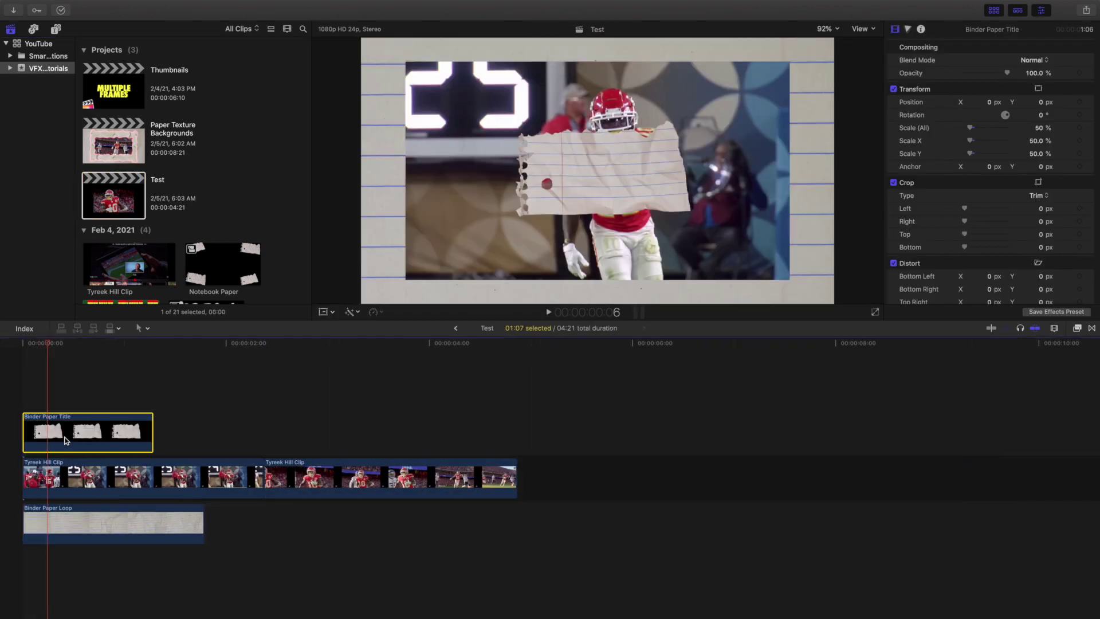
# Scale the paper scrap to 35% and drag it toward the bottom-right of the frame
pyautogui.click(1039, 128)
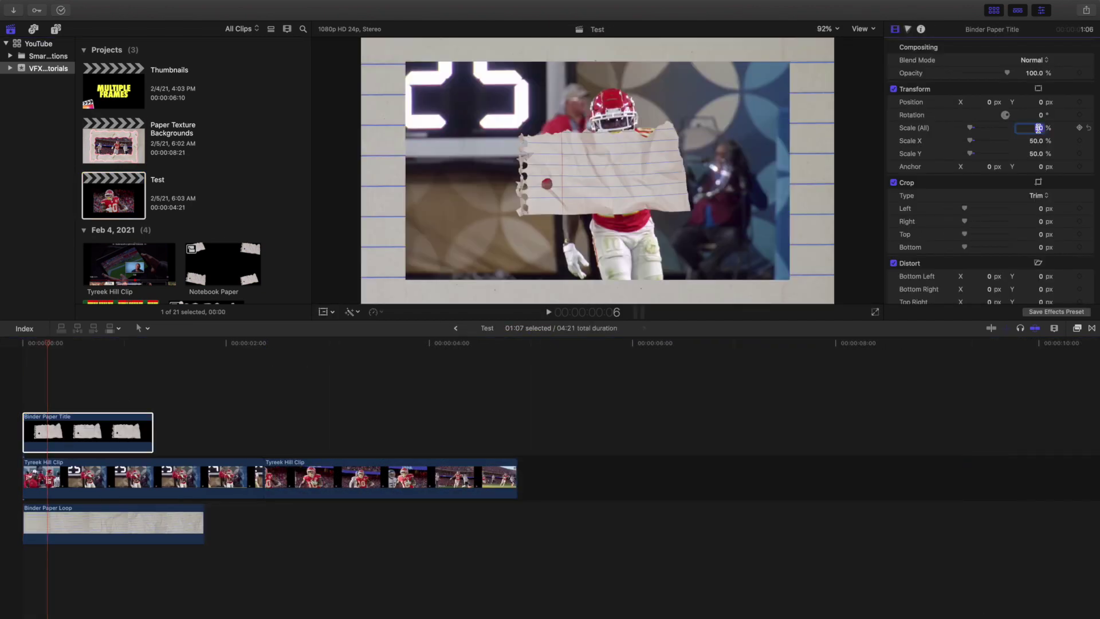
pyautogui.write('35')
pyautogui.press('Return')
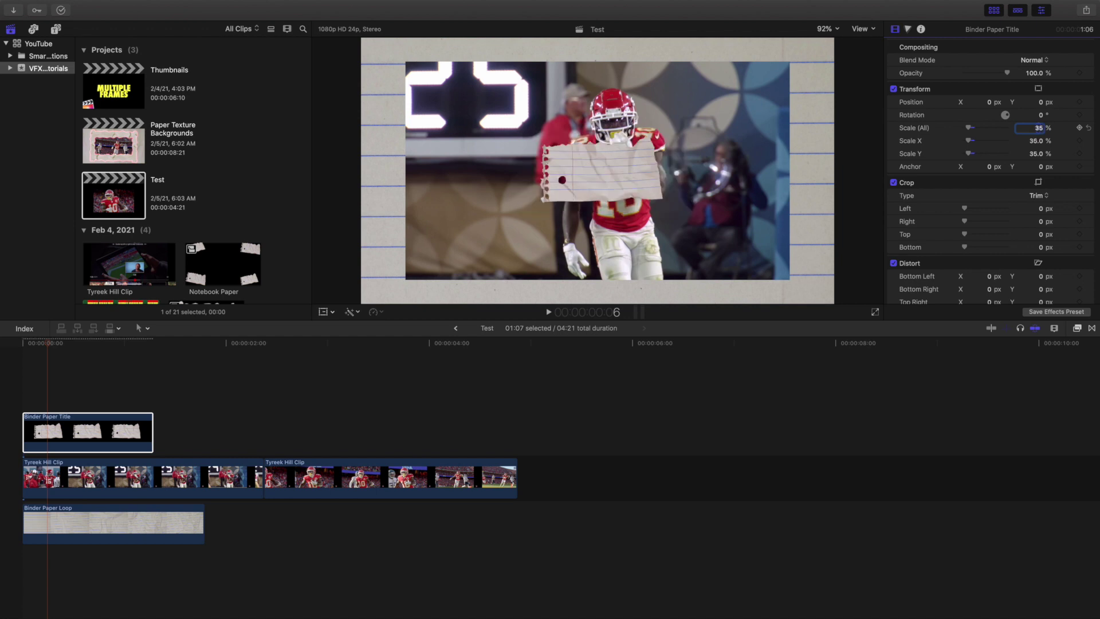
pyautogui.click(60, 441)
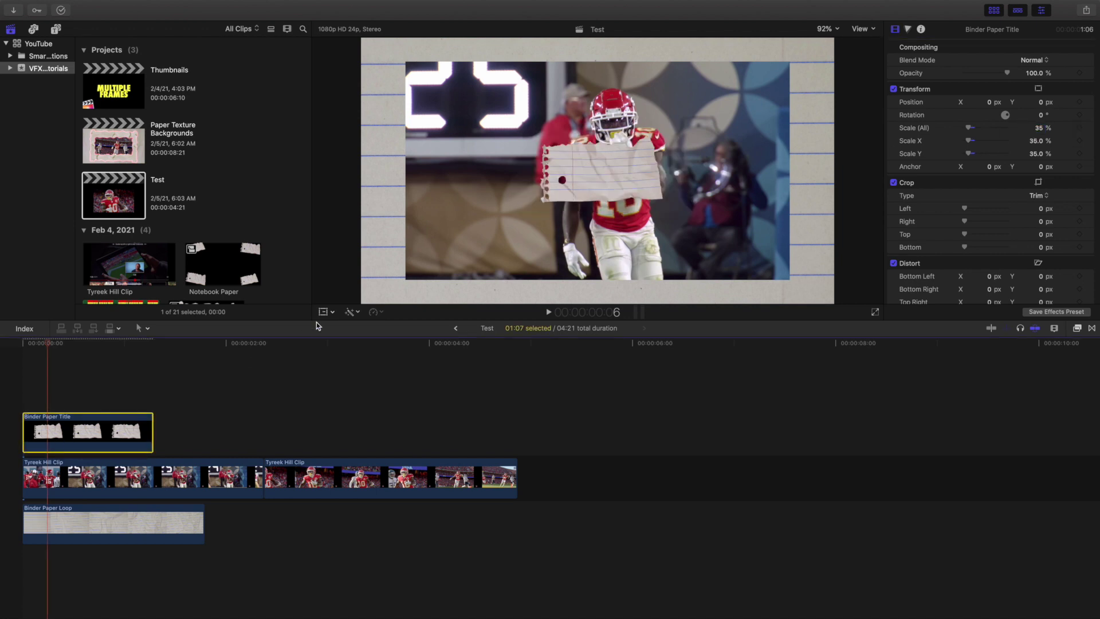
pyautogui.click(321, 313)
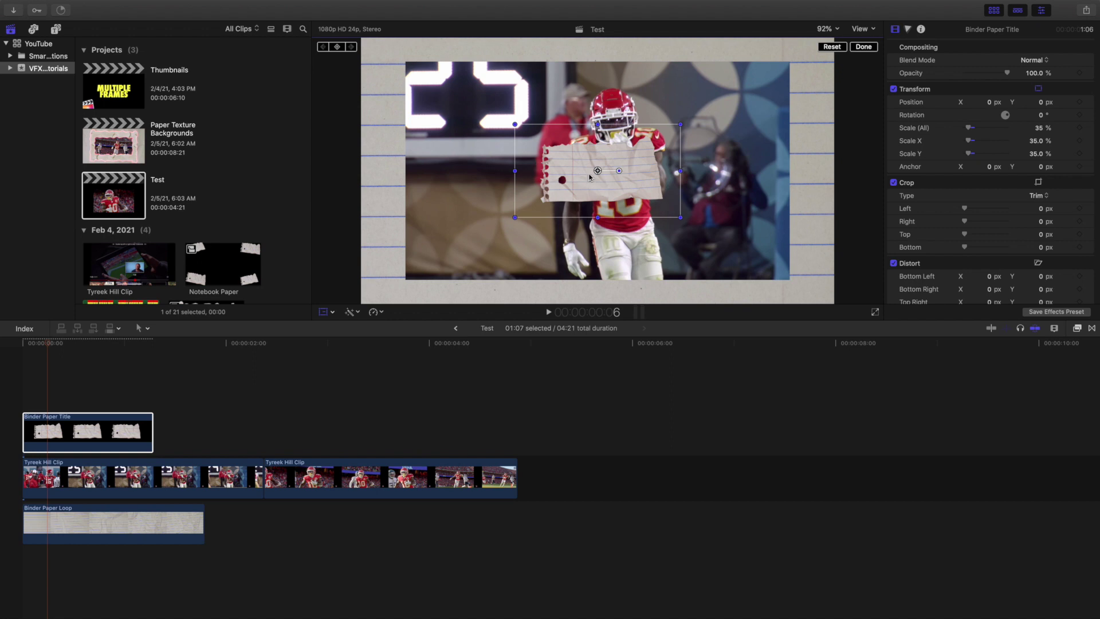
pyautogui.moveTo(605, 179); pyautogui.dragTo(762, 264)
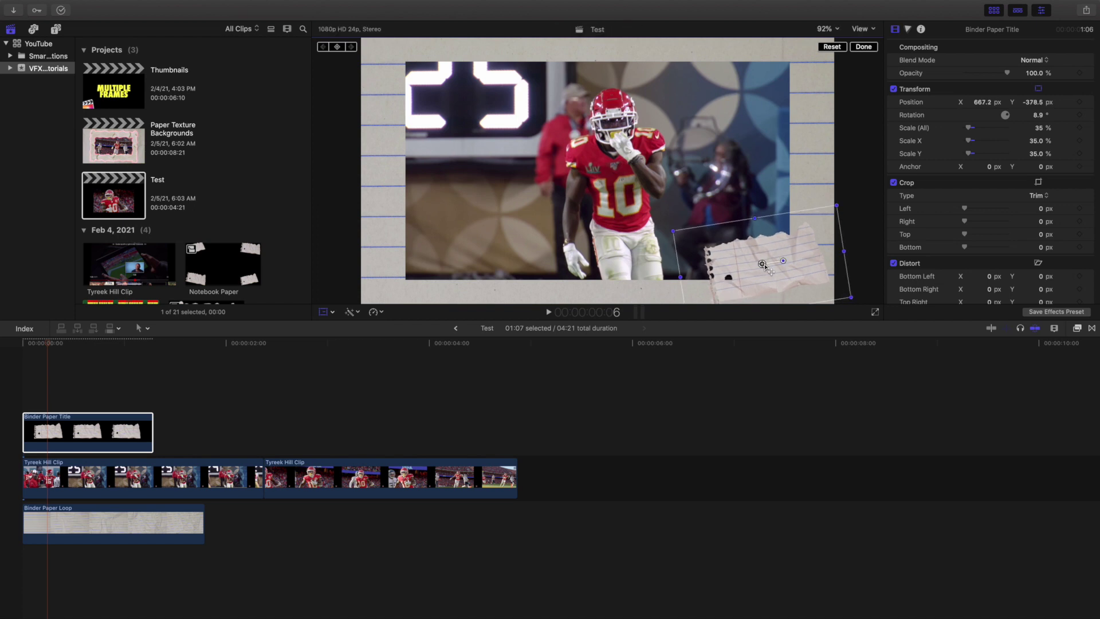
# Reduce the scrap to 30% and tilt it 11° in the corner
pyautogui.click(1040, 128)
pyautogui.write('30')
pyautogui.press('Return')
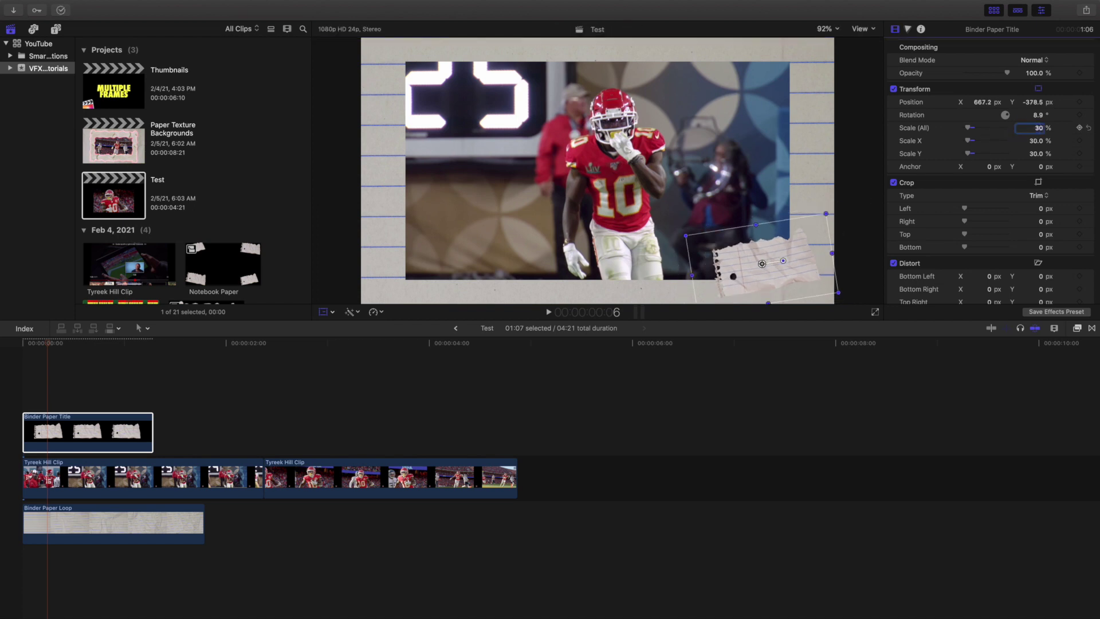
pyautogui.moveTo(784, 261); pyautogui.dragTo(768, 265)
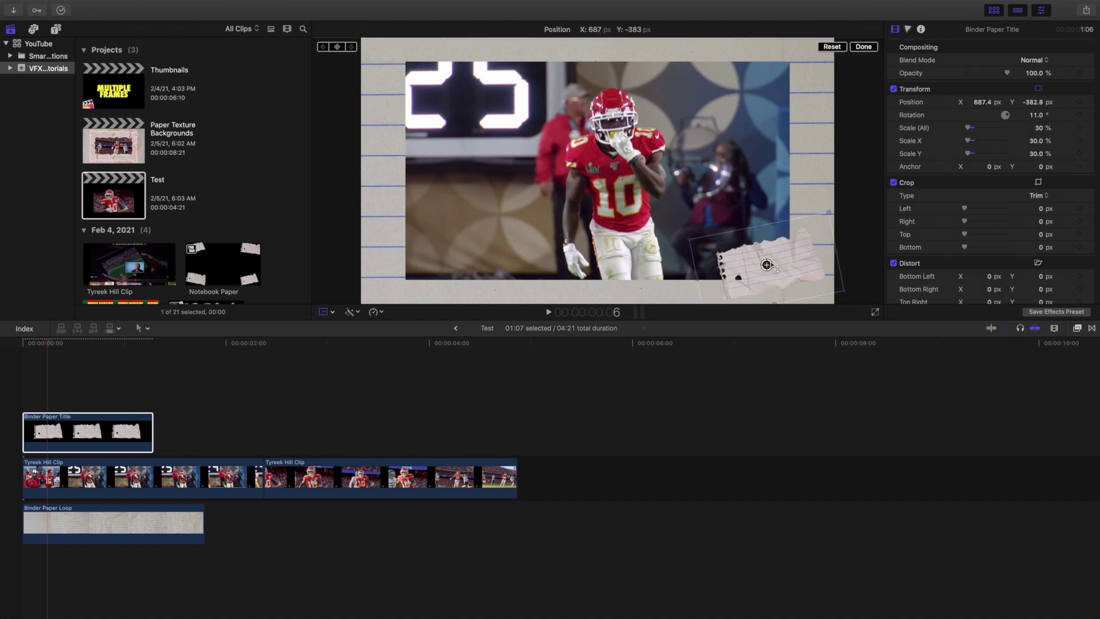
pyautogui.click(858, 49)
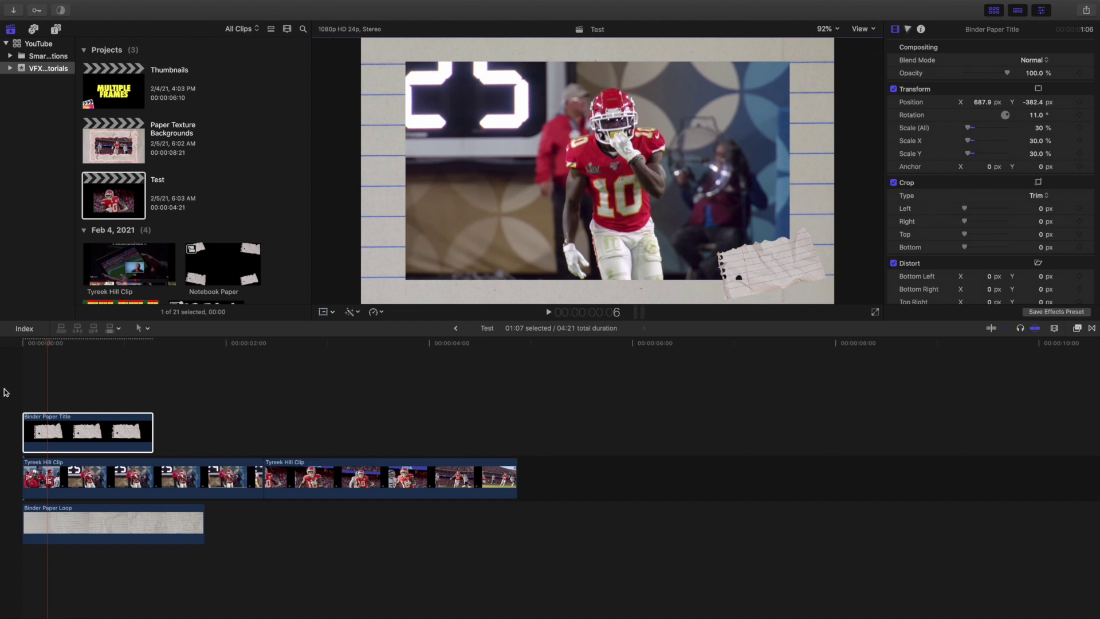
pyautogui.click(6, 393)
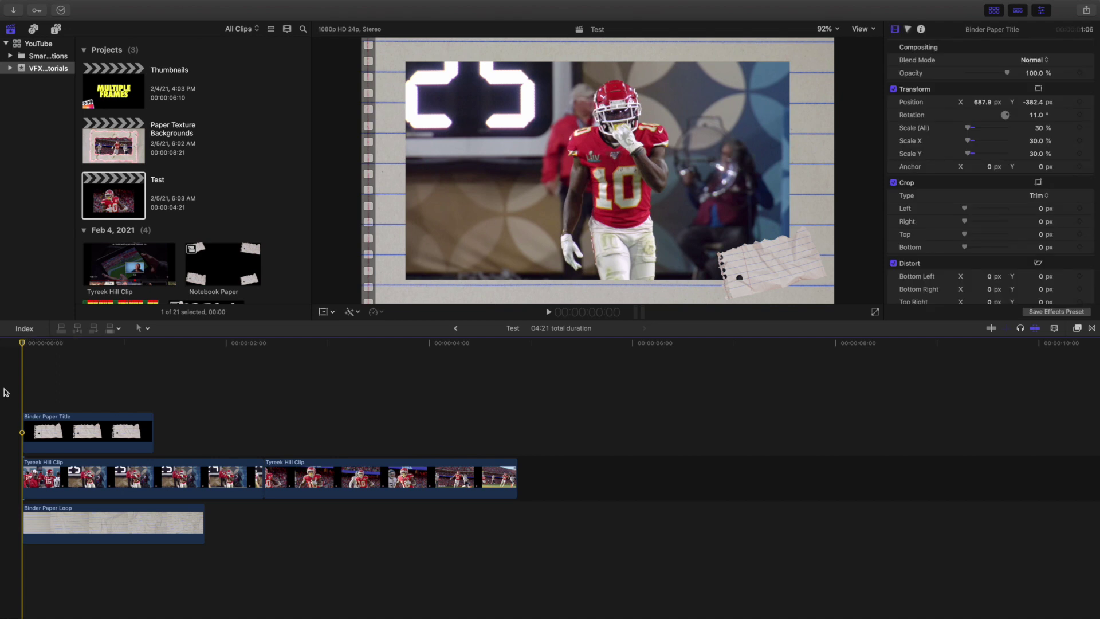
pyautogui.press('space')
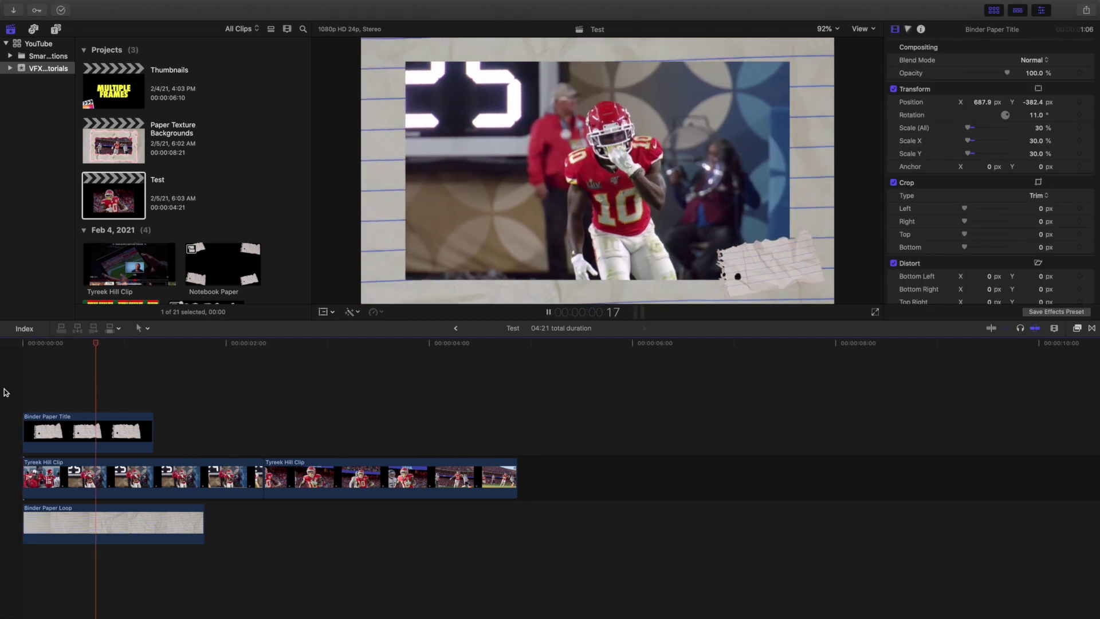
pyautogui.press('space')
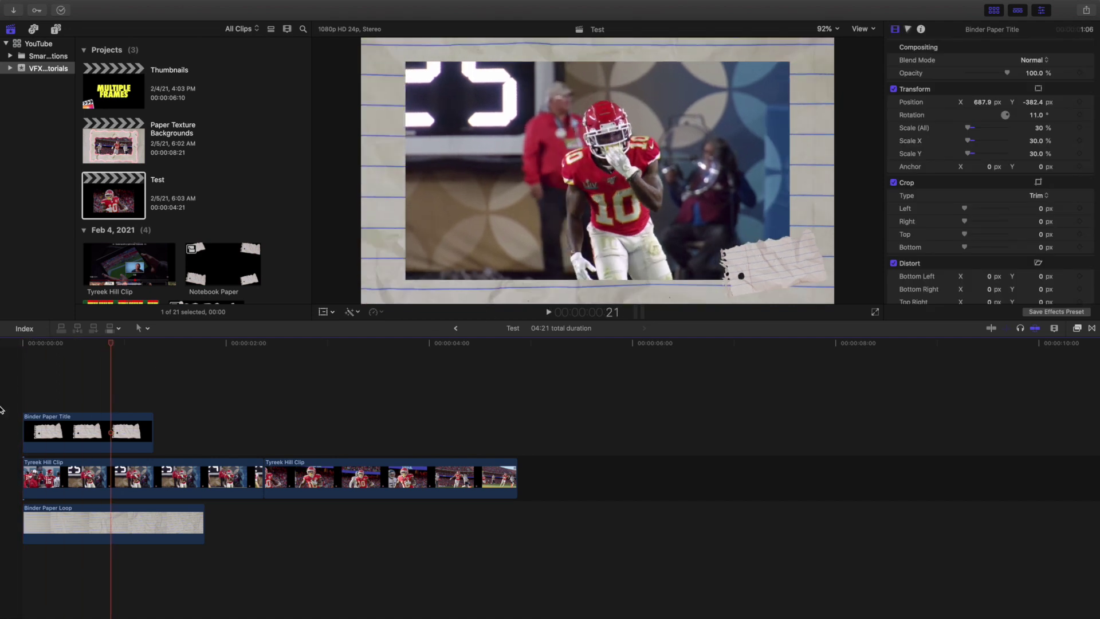
pyautogui.press('Home')
pyautogui.press('space')
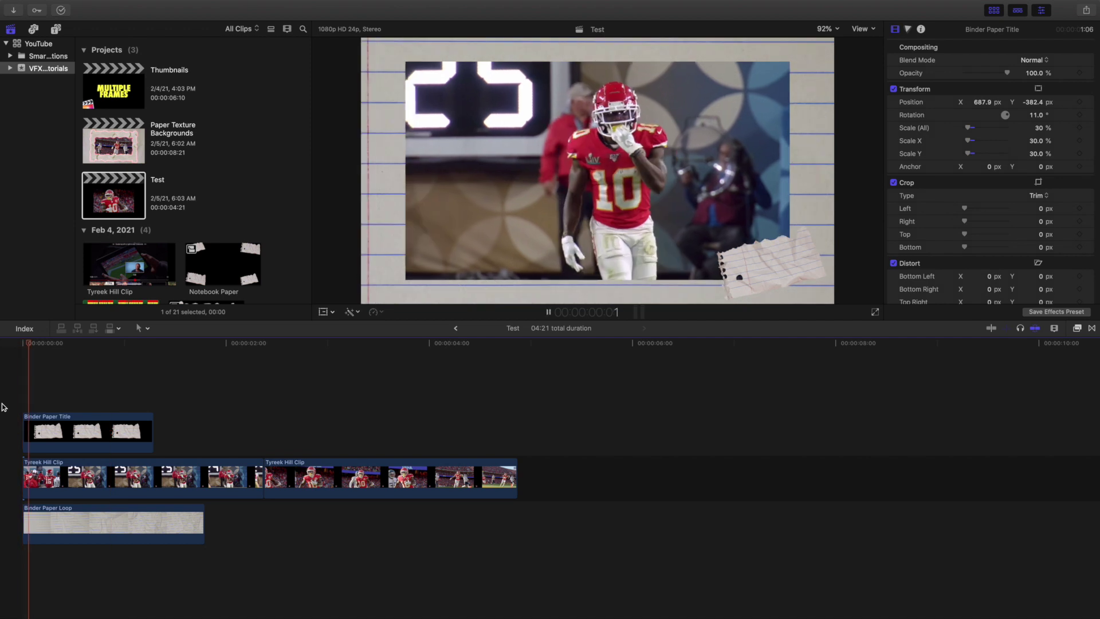
pyautogui.press('space')
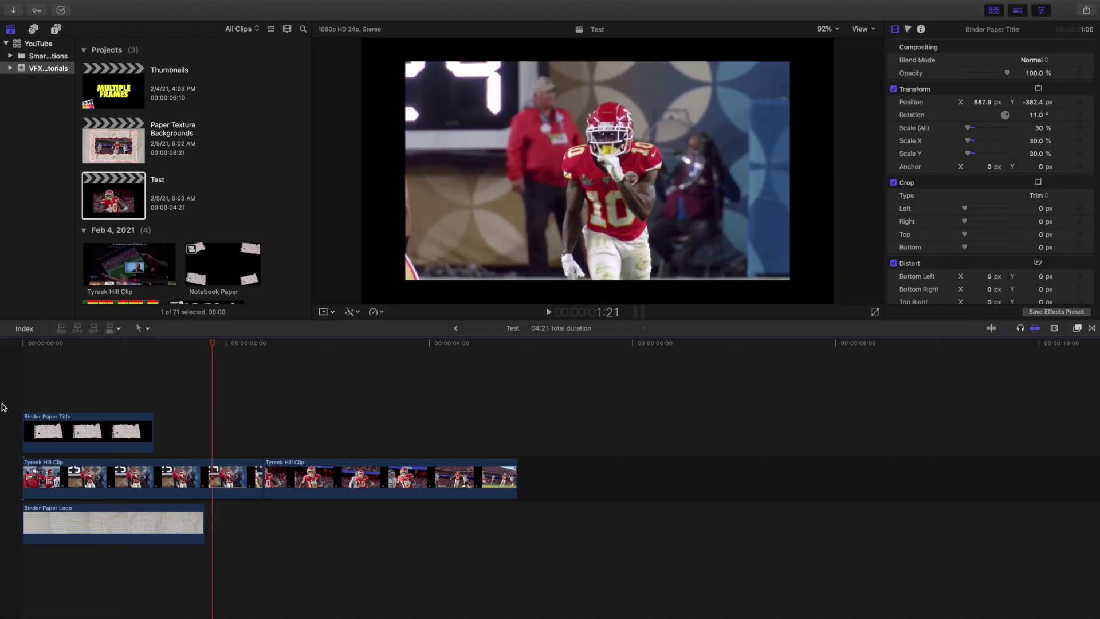
pyautogui.press('Home')
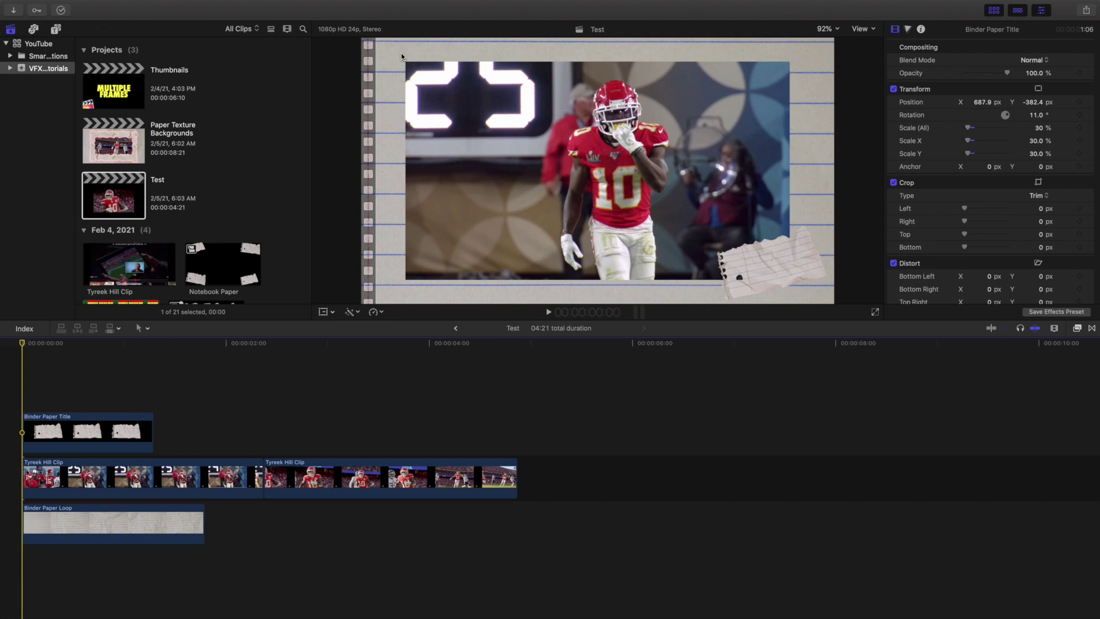
# Add a second Binder Paper Title at the start, trim it to match, and move it left
pyautogui.scroll(-15, 129, 241)
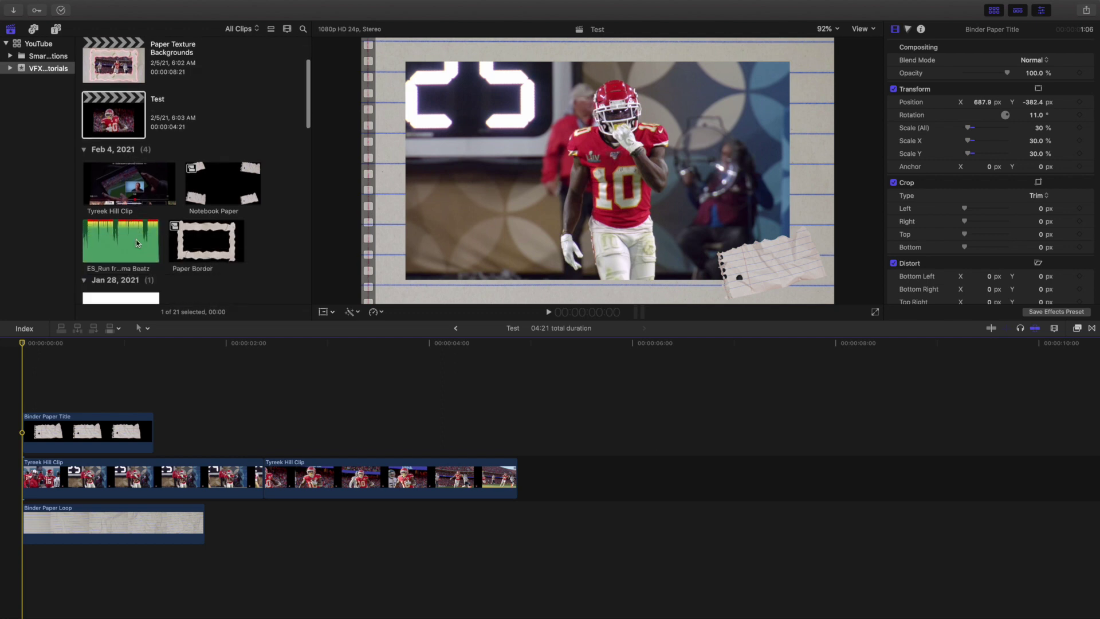
pyautogui.scroll(-10, 138, 243)
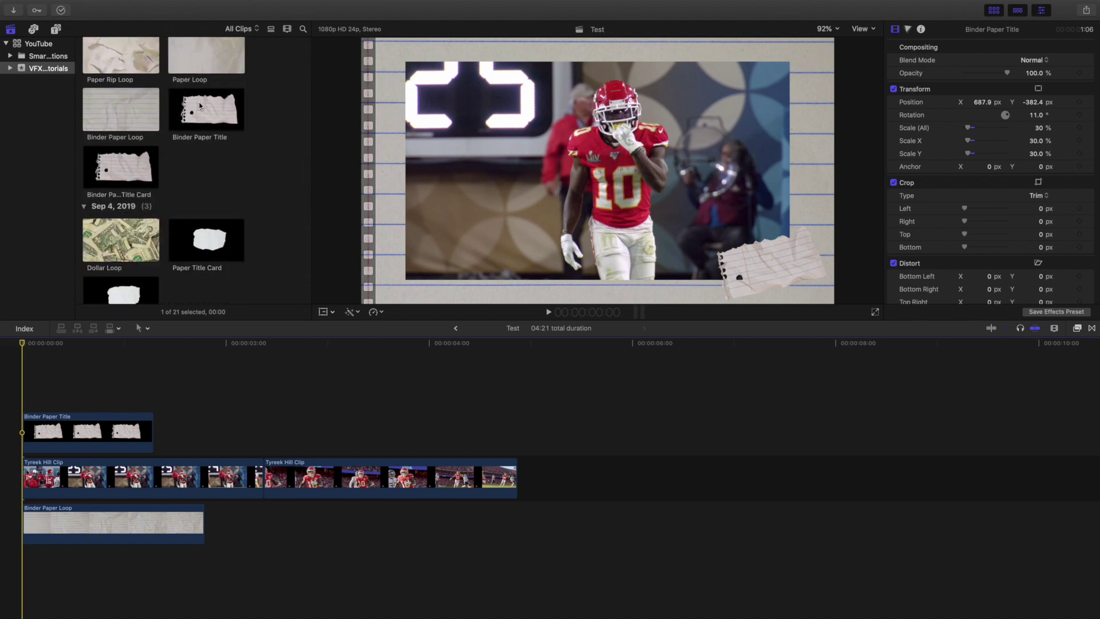
pyautogui.moveTo(199, 102); pyautogui.dragTo(27, 378)
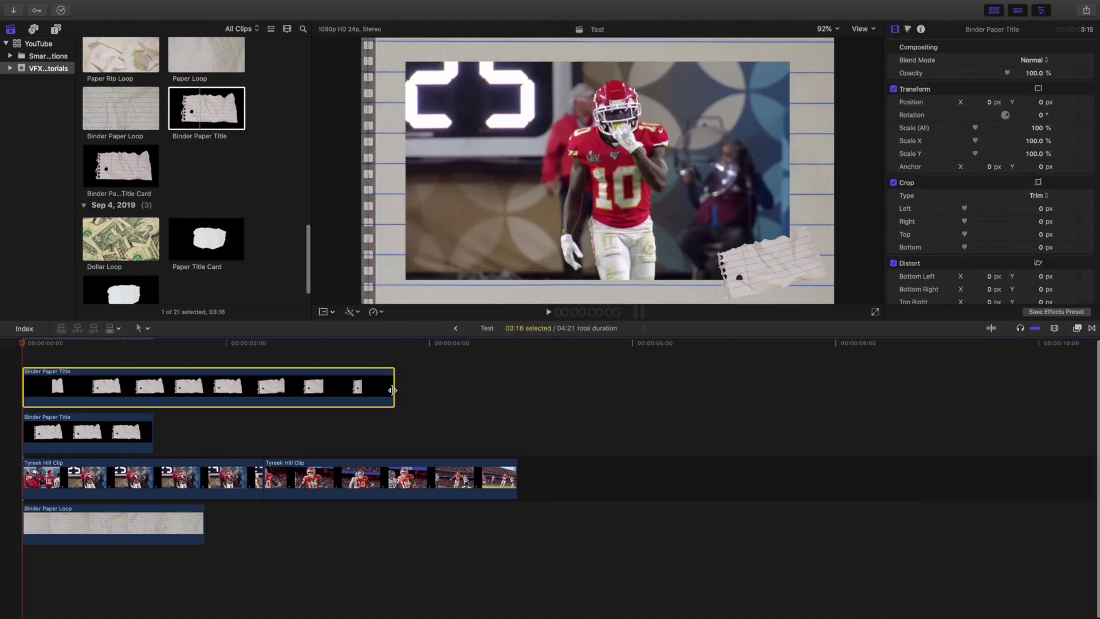
pyautogui.moveTo(393, 390); pyautogui.dragTo(153, 394)
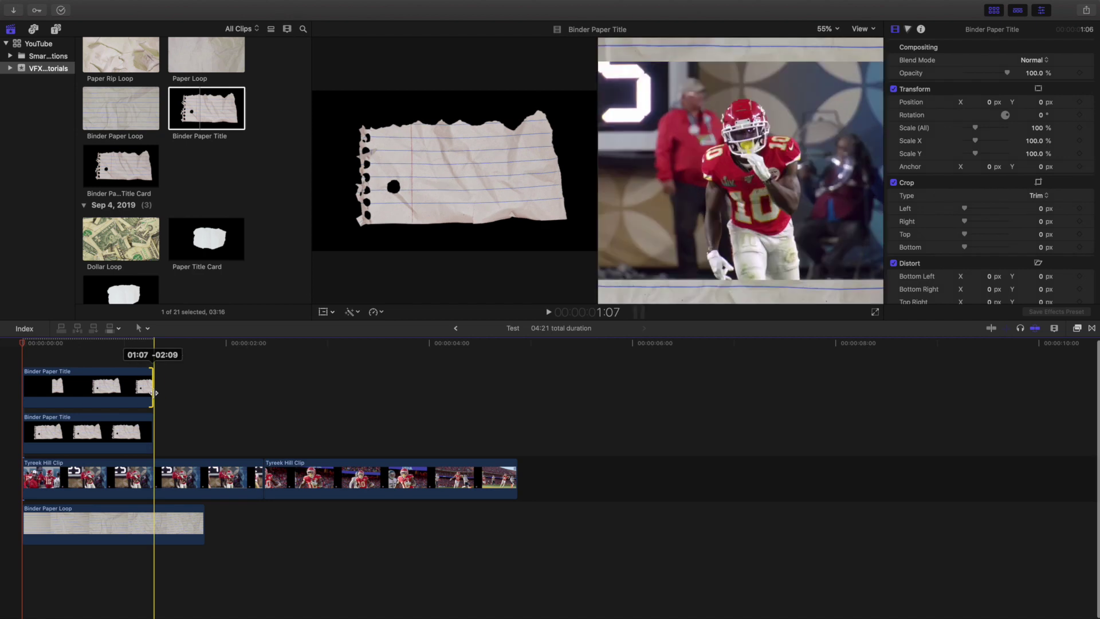
pyautogui.click(53, 379)
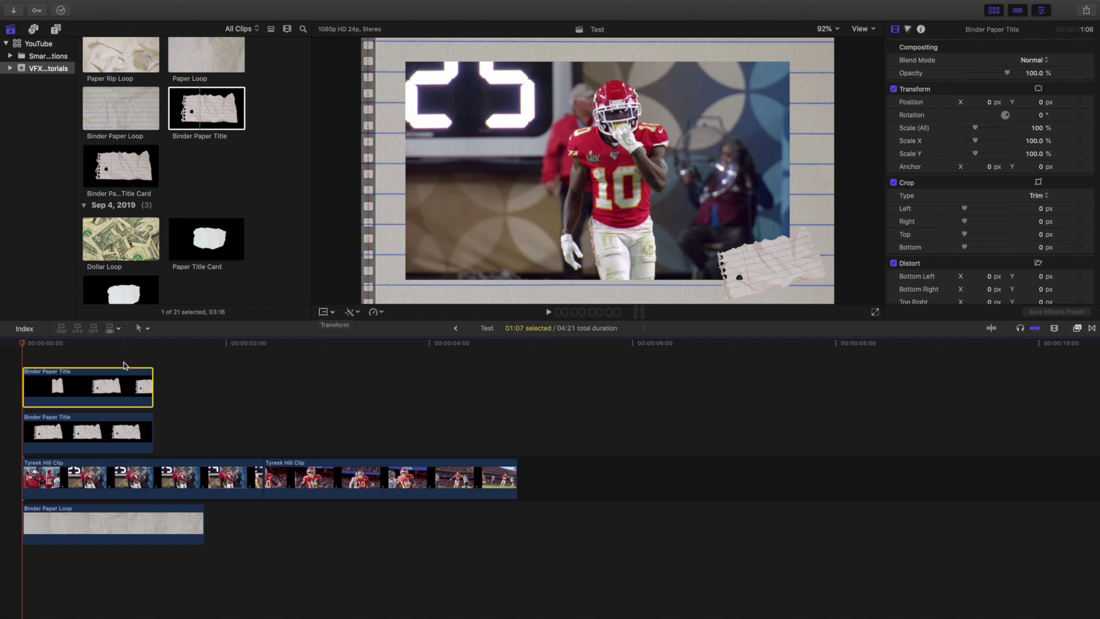
pyautogui.click(324, 312)
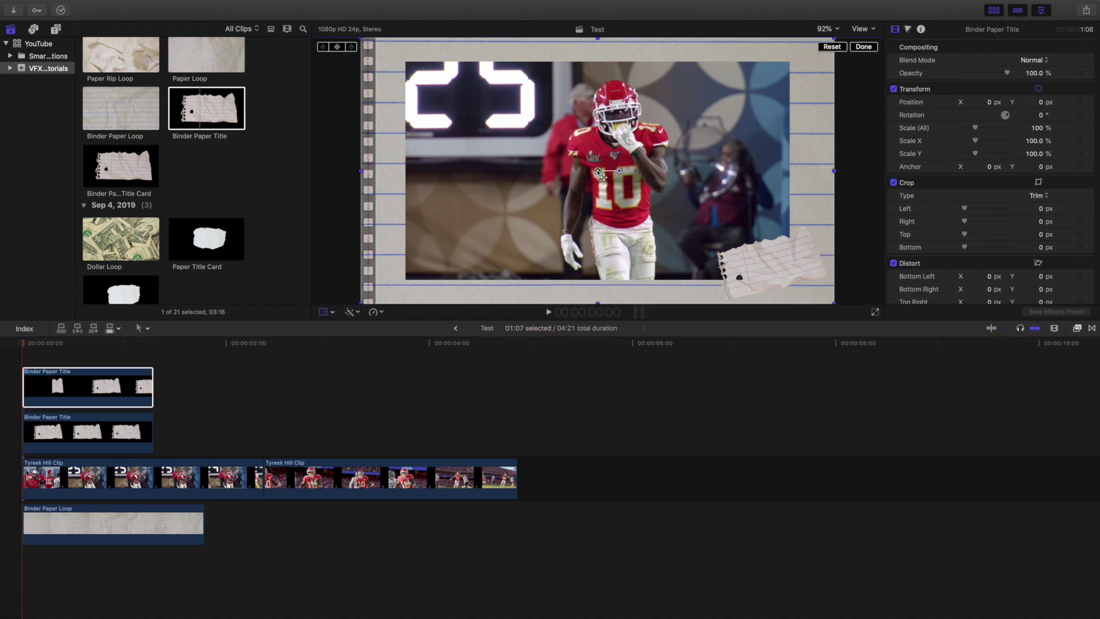
pyautogui.moveTo(599, 173); pyautogui.dragTo(471, 199)
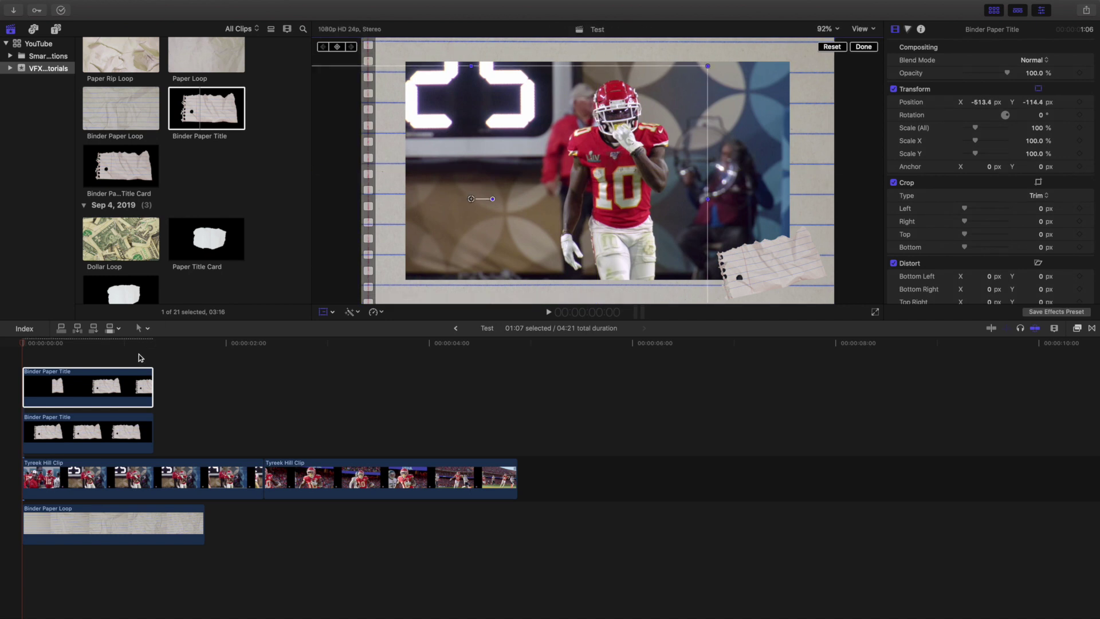
# Delete the extra title clip and preview Binder Paper Title Card from the browser
pyautogui.click(123, 378)
pyautogui.press('Delete')
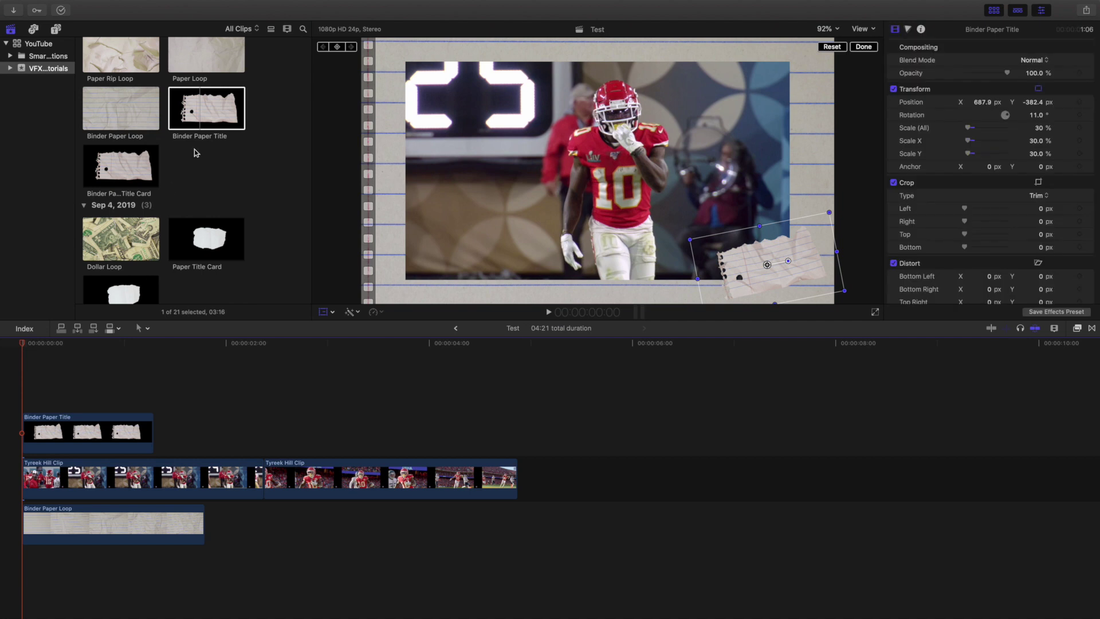
pyautogui.click(864, 46)
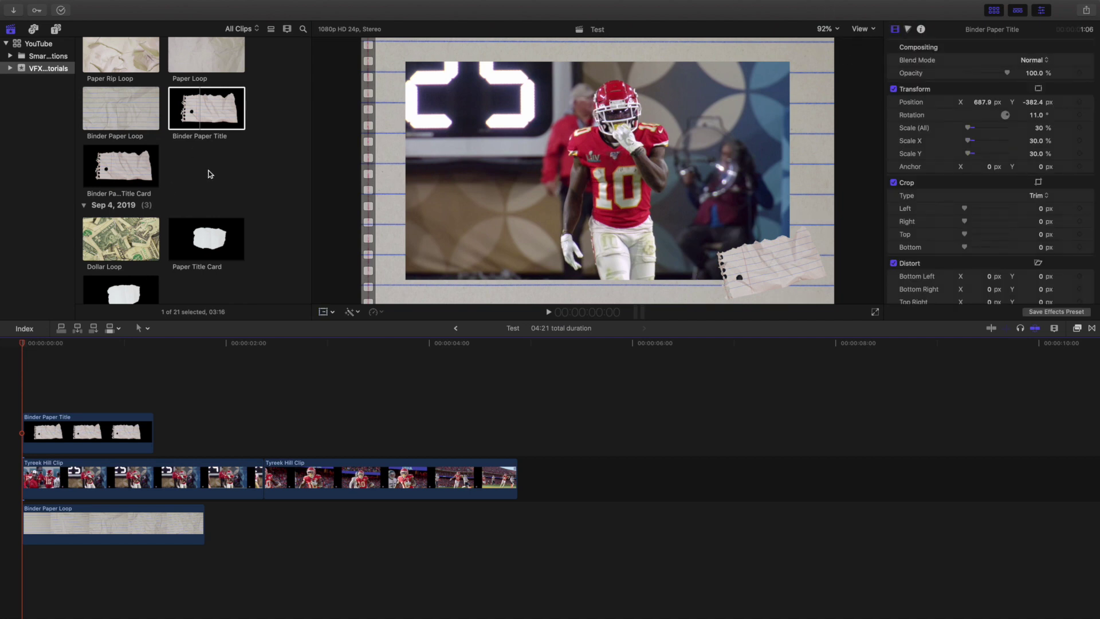
pyautogui.scroll(-2, 208, 175)
pyautogui.click(129, 152)
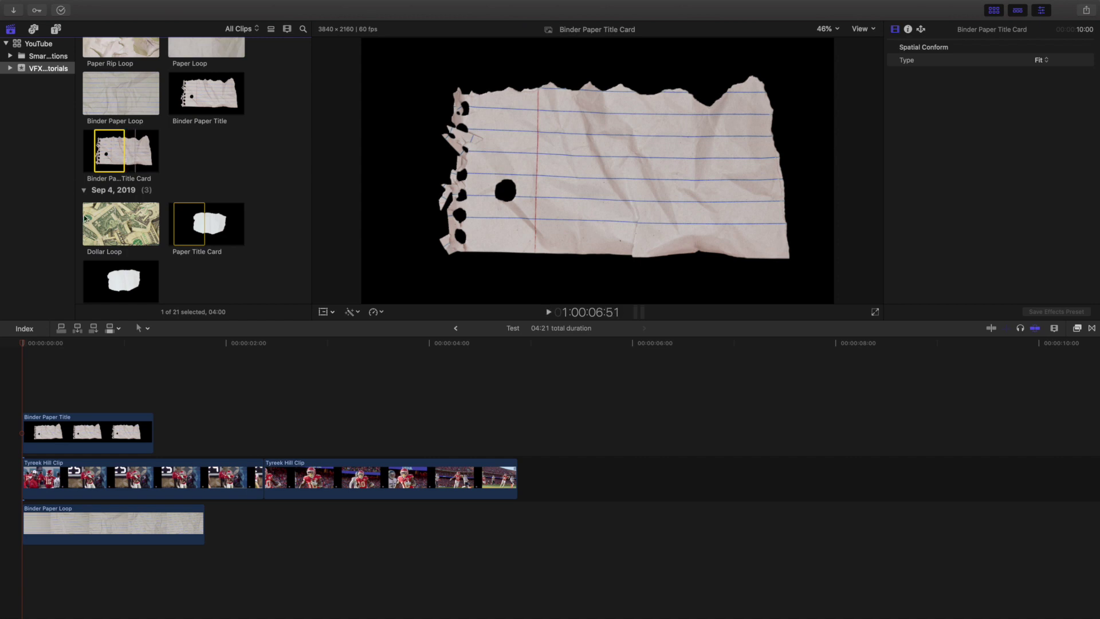
# Replay the Test project, preview both paper clips, and add Binder Paper Title Card above the title
pyautogui.click(27, 371)
pyautogui.press('space')
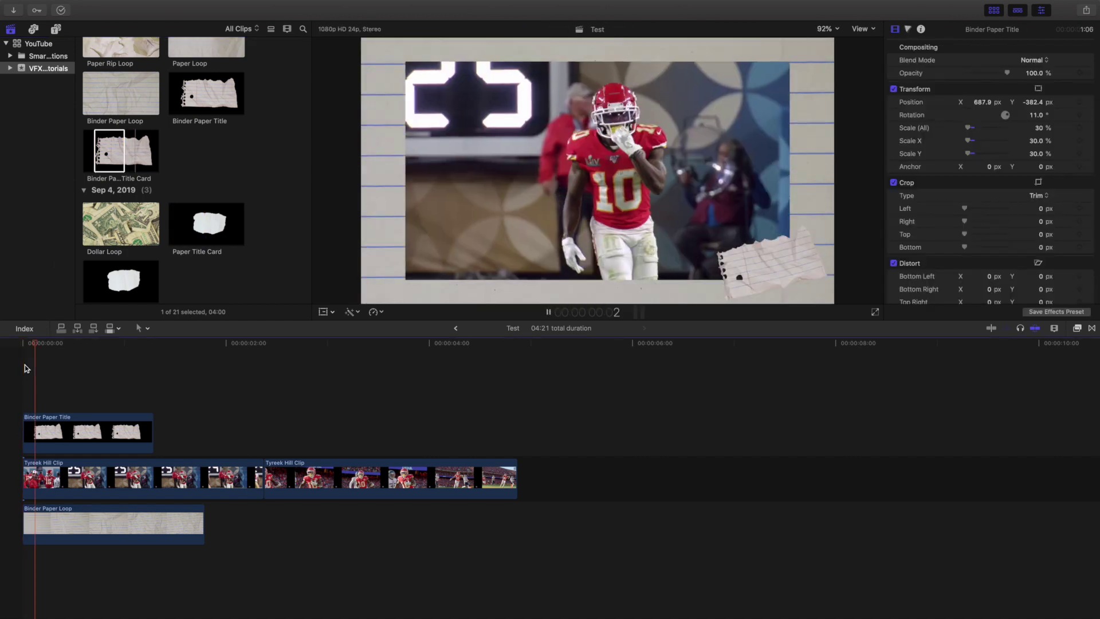
pyautogui.press('space')
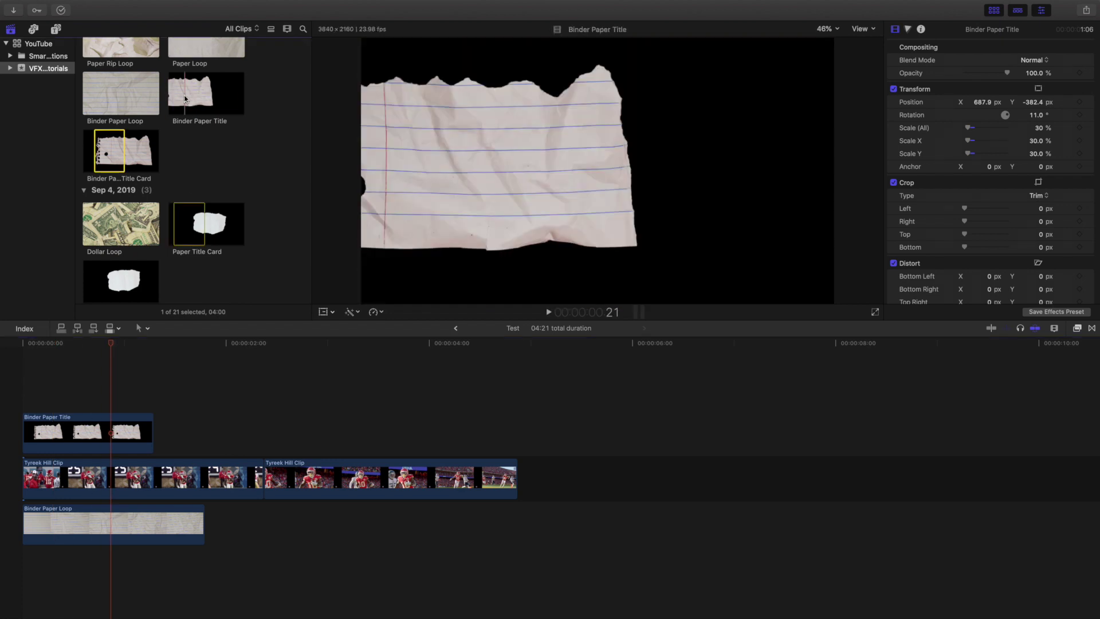
pyautogui.click(185, 98)
pyautogui.press('space')
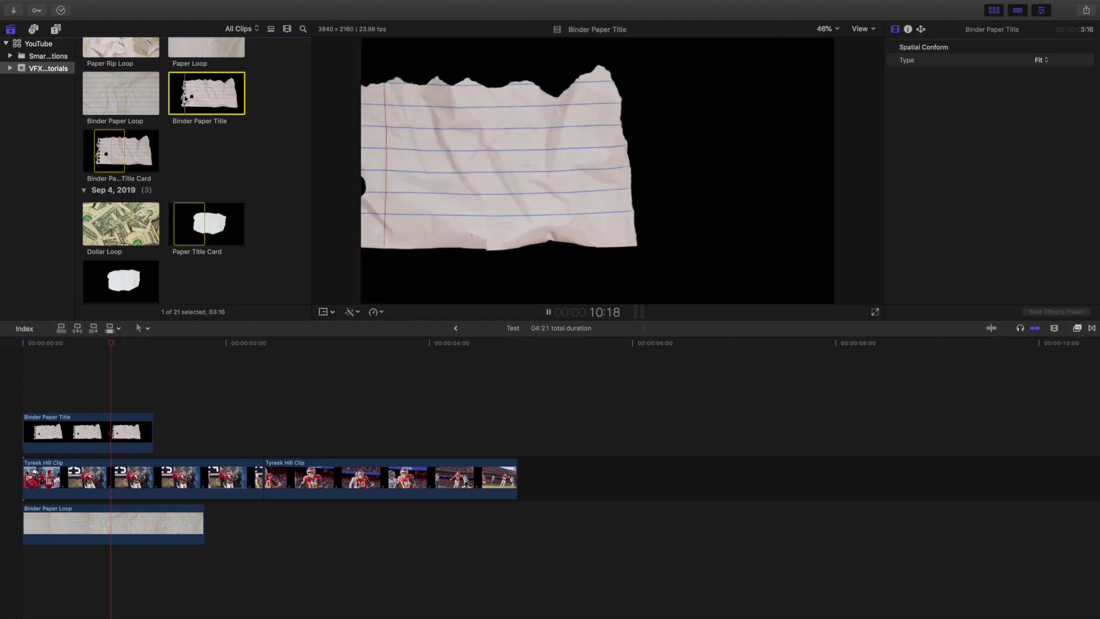
pyautogui.click(99, 148)
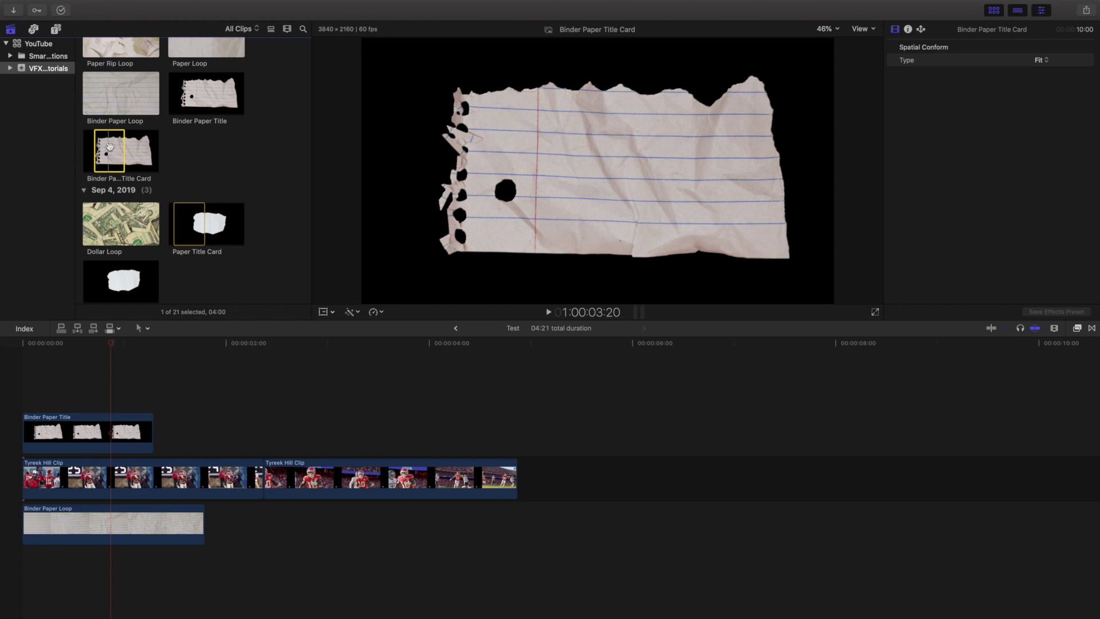
pyautogui.moveTo(102, 150); pyautogui.dragTo(9, 405)
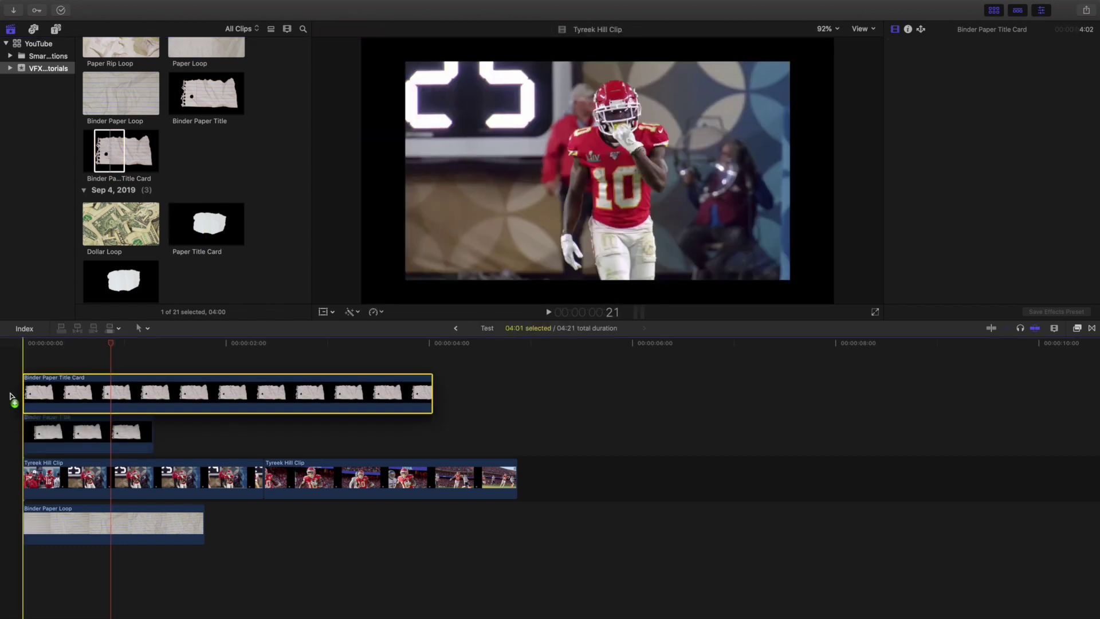
# Trim the Binder Paper Title Card to end at 1:07
pyautogui.click(153, 384)
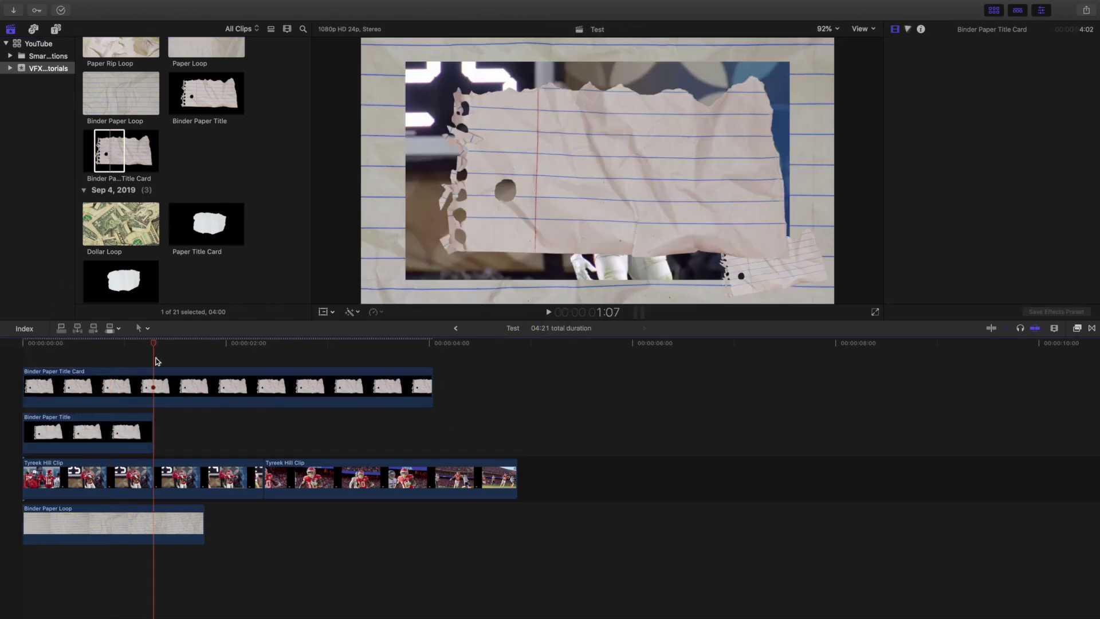
pyautogui.press('super+b')
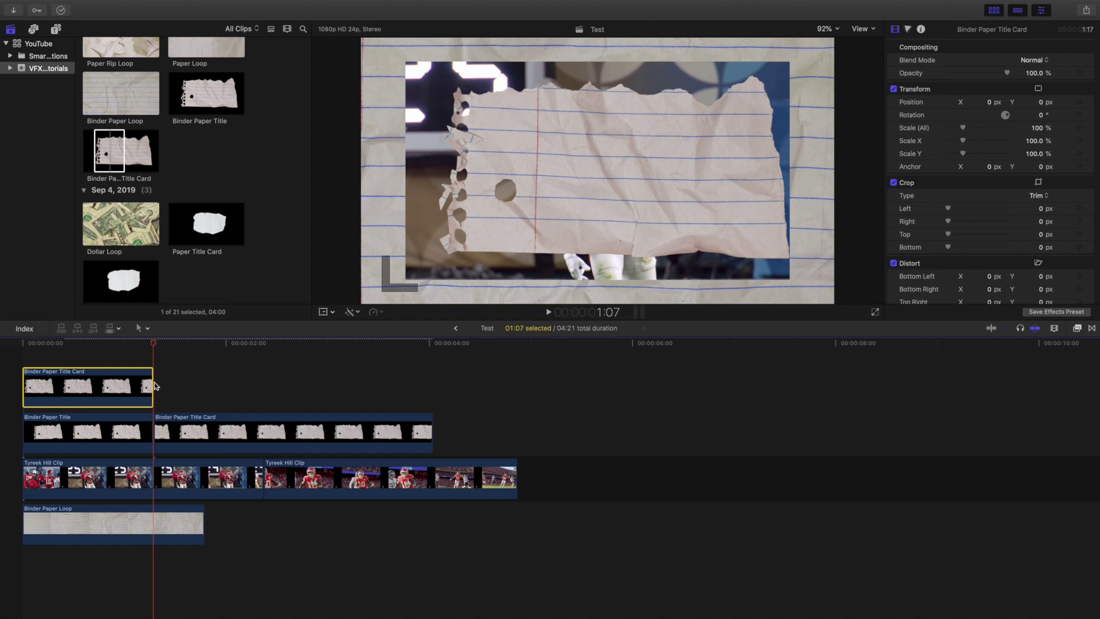
pyautogui.click(181, 425)
pyautogui.press('Delete')
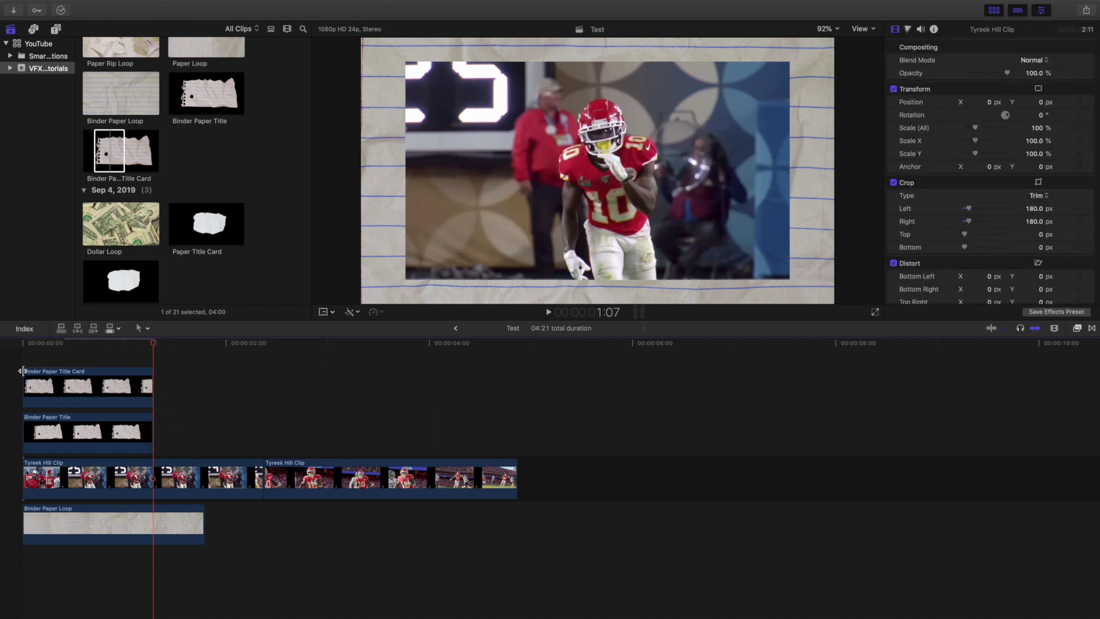
pyautogui.press('Home')
# Scale the title card to 35% and drag it to the frame's top-left corner
pyautogui.click(52, 393)
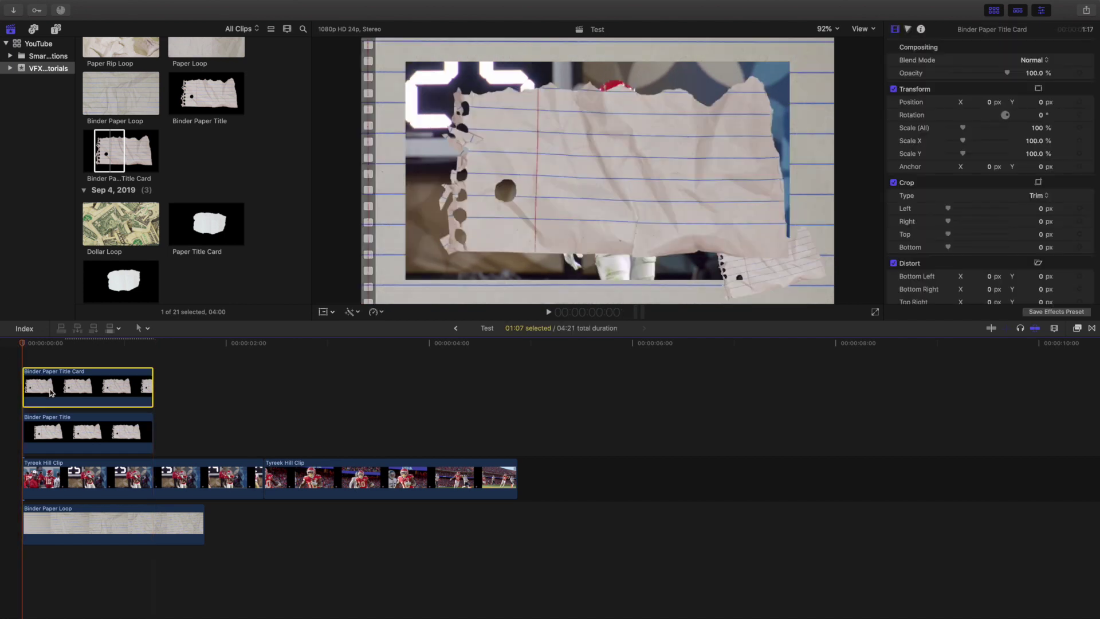
pyautogui.click(1037, 129)
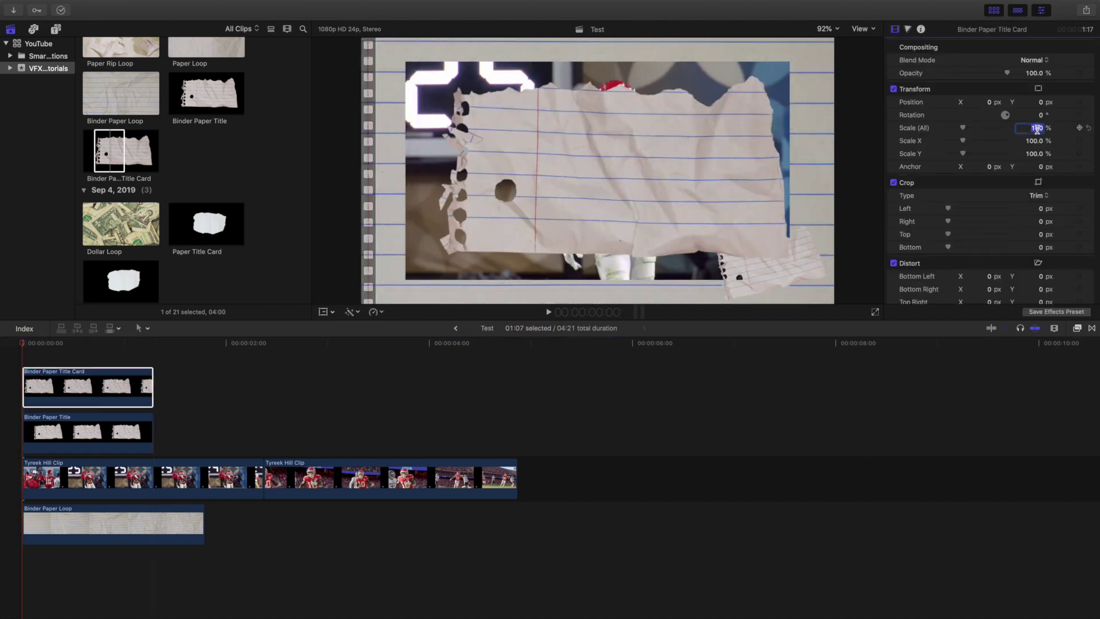
pyautogui.write('35')
pyautogui.press('Return')
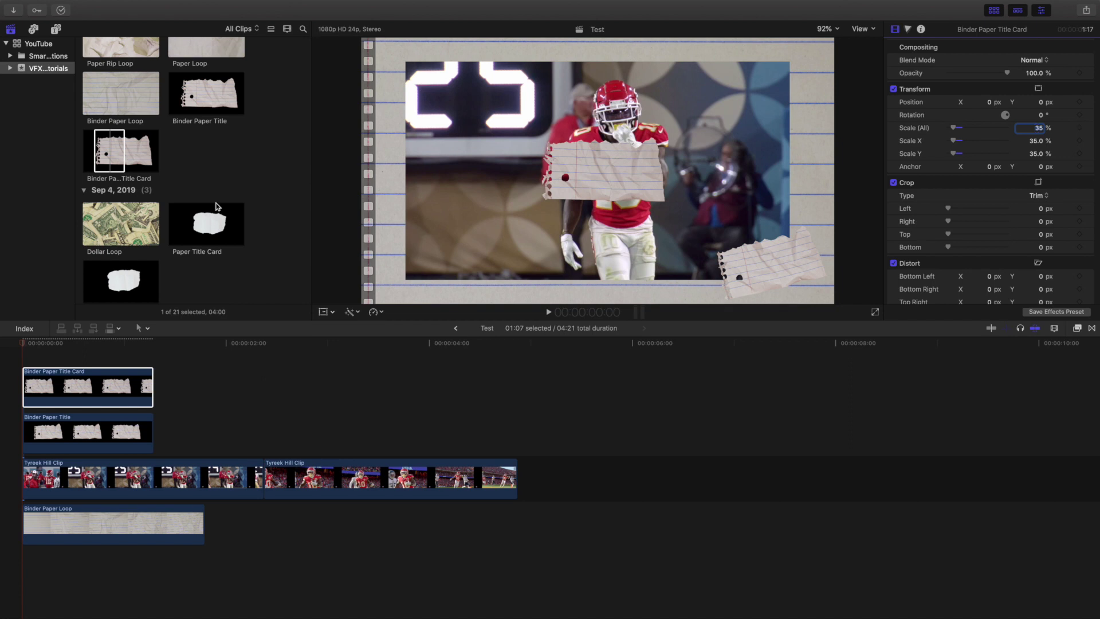
pyautogui.click(322, 312)
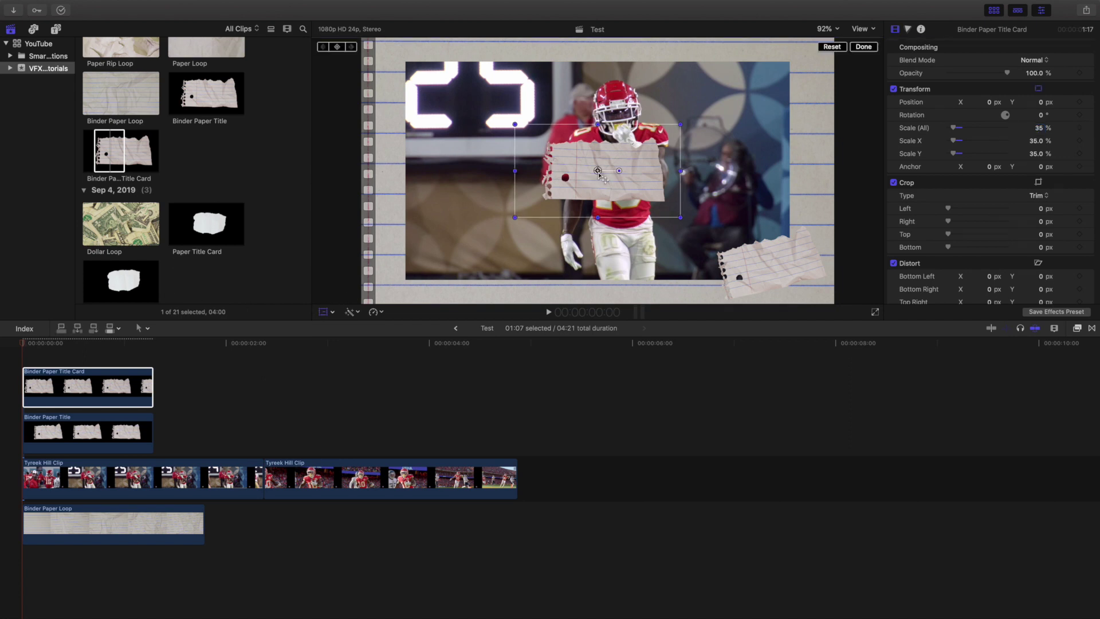
pyautogui.moveTo(602, 174); pyautogui.dragTo(426, 79)
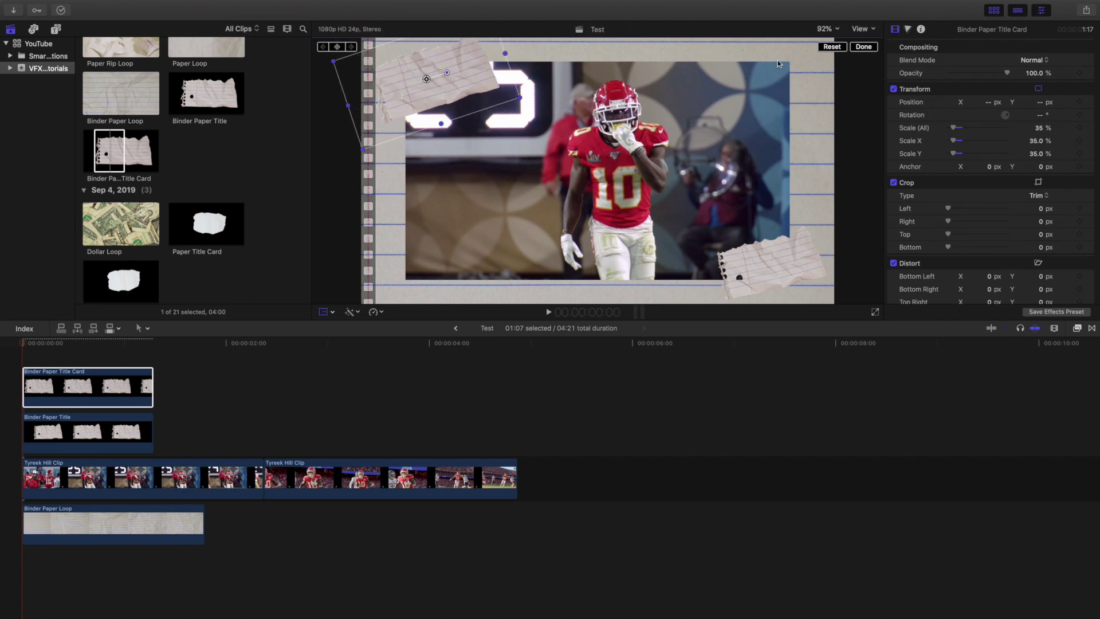
# Reduce the scrap to 30% and nudge it into place in the top-left corner
pyautogui.click(1039, 128)
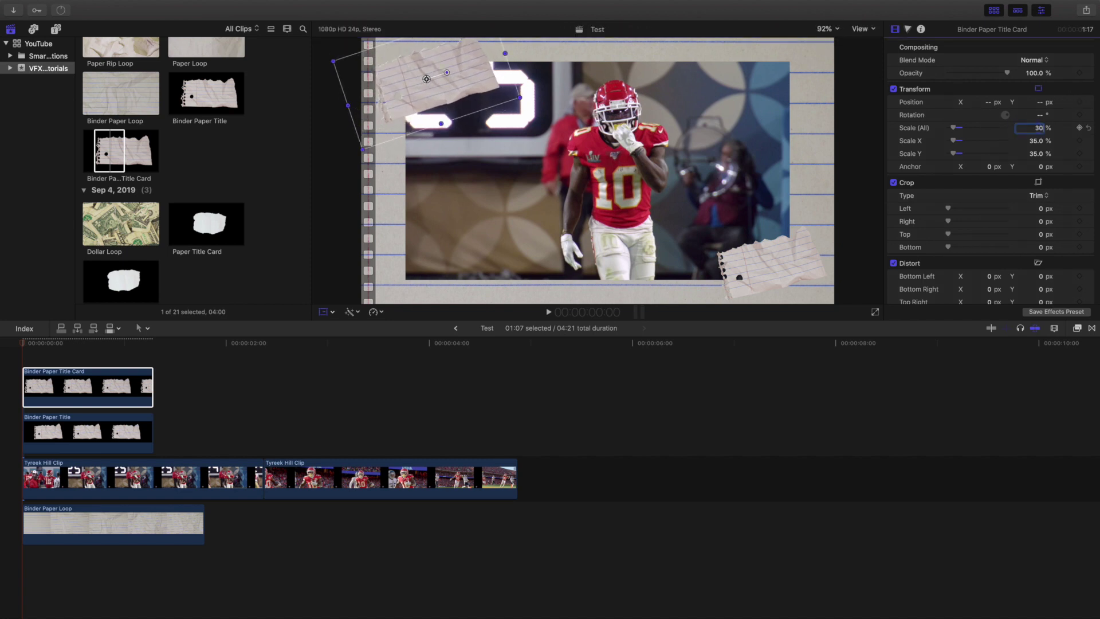
pyautogui.write('30')
pyautogui.press('Return')
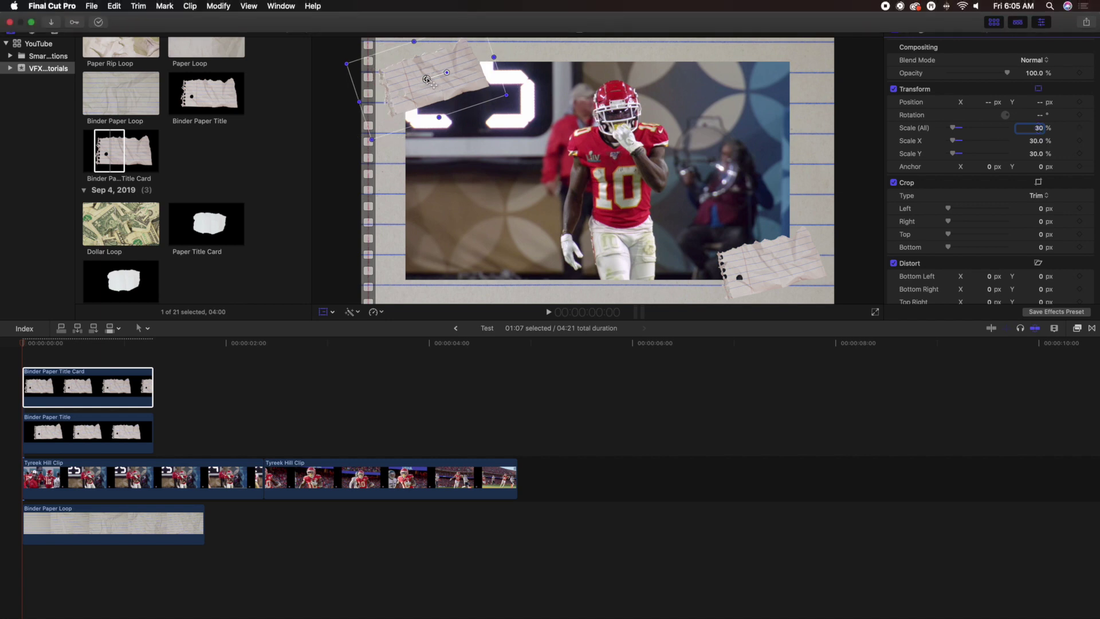
pyautogui.moveTo(426, 80); pyautogui.dragTo(424, 80)
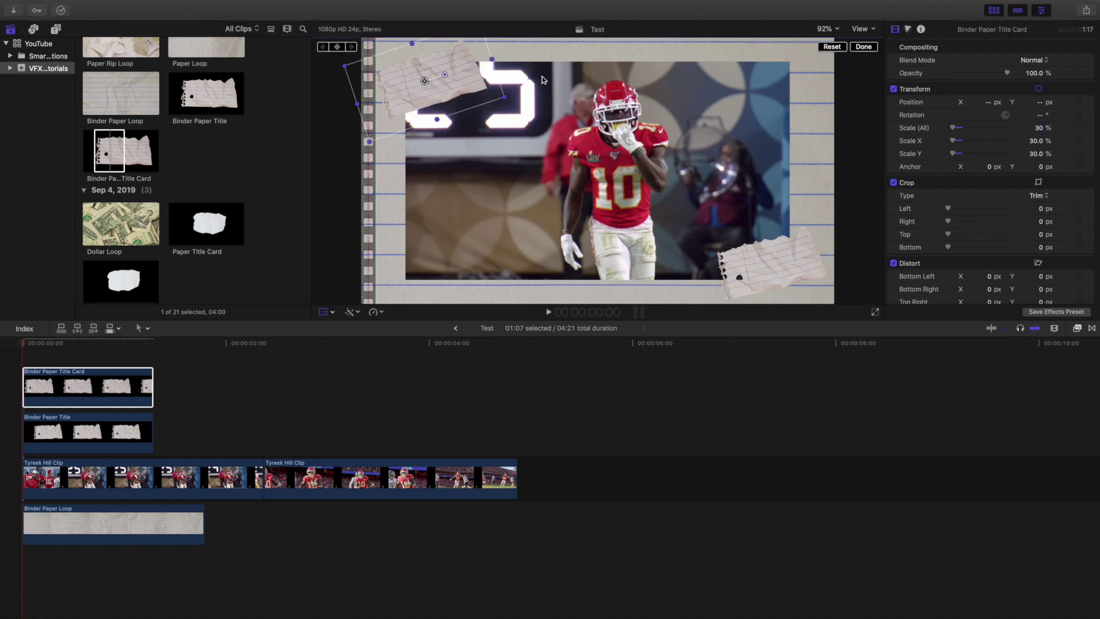
pyautogui.click(863, 48)
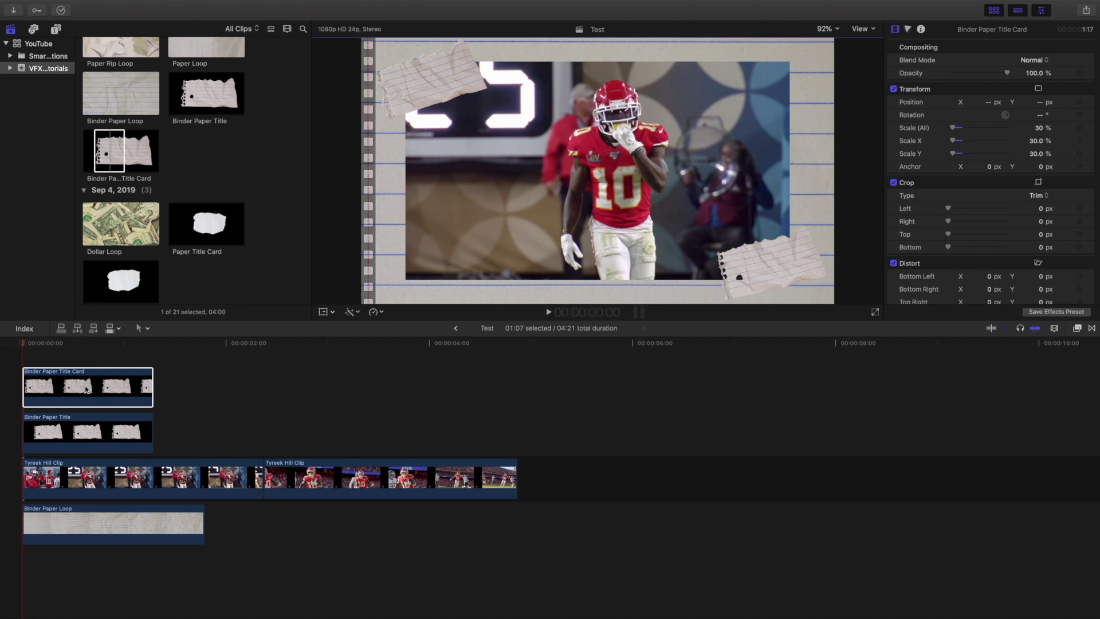
# Add a 1:12 Paper Rip Loop clip at 2:09 above the second Tyreek Hill clip
pyautogui.click(68, 523)
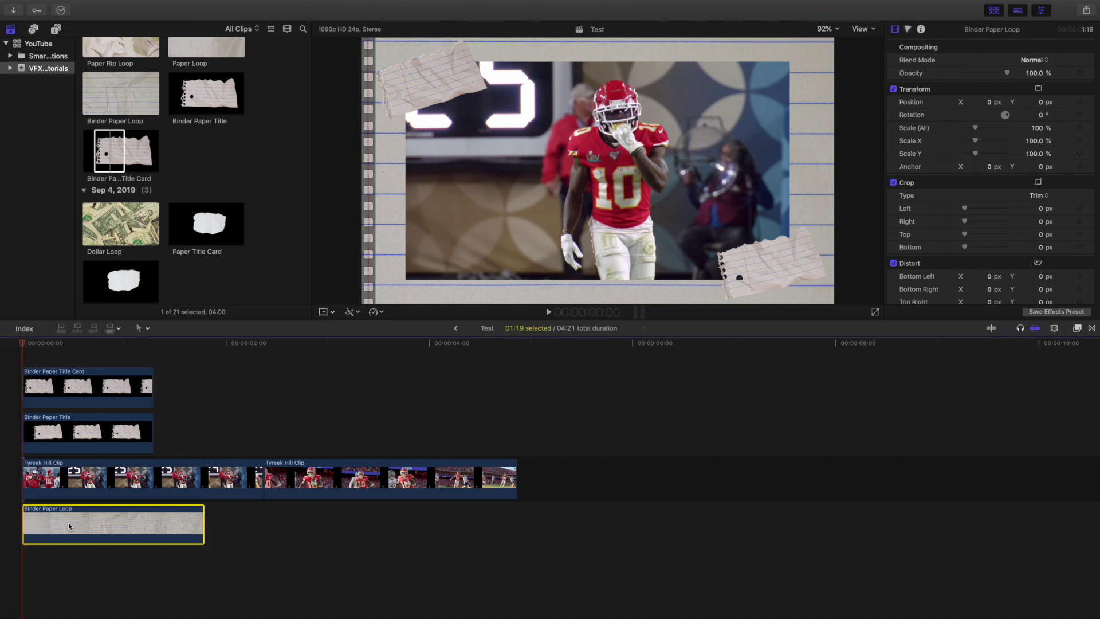
pyautogui.click(263, 407)
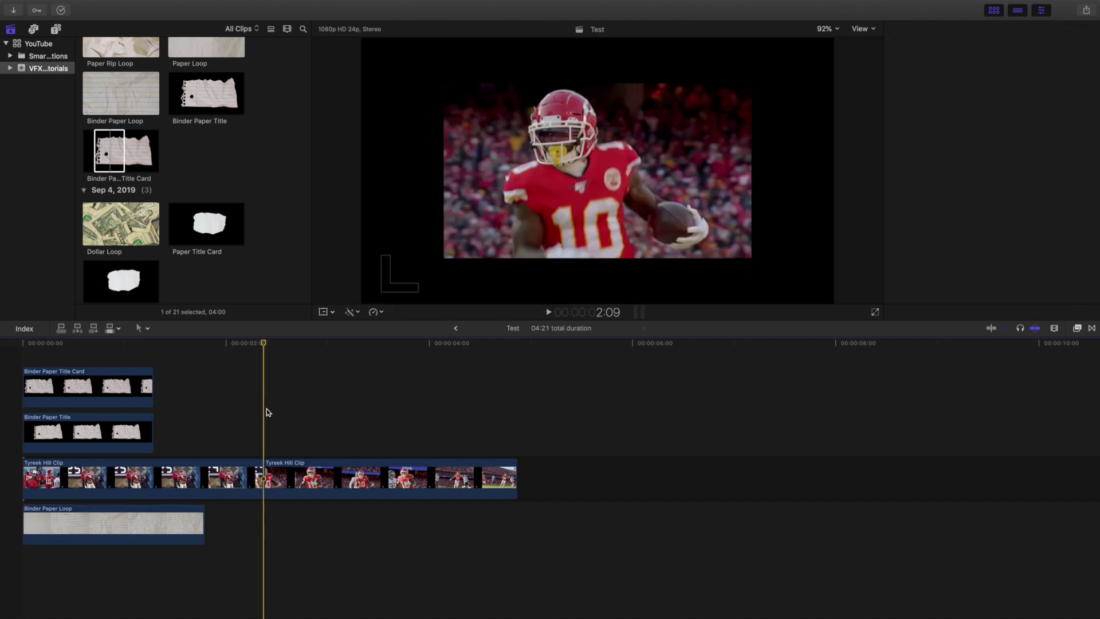
pyautogui.press('super+4')
pyautogui.scroll(2, 199, 170)
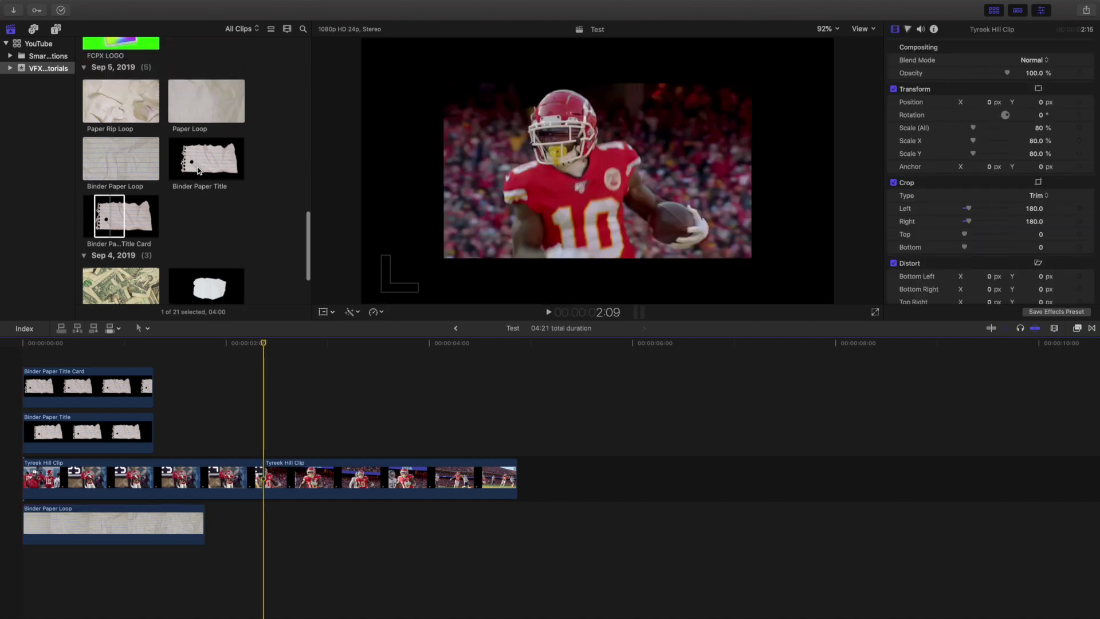
pyautogui.moveTo(125, 112); pyautogui.dragTo(270, 429)
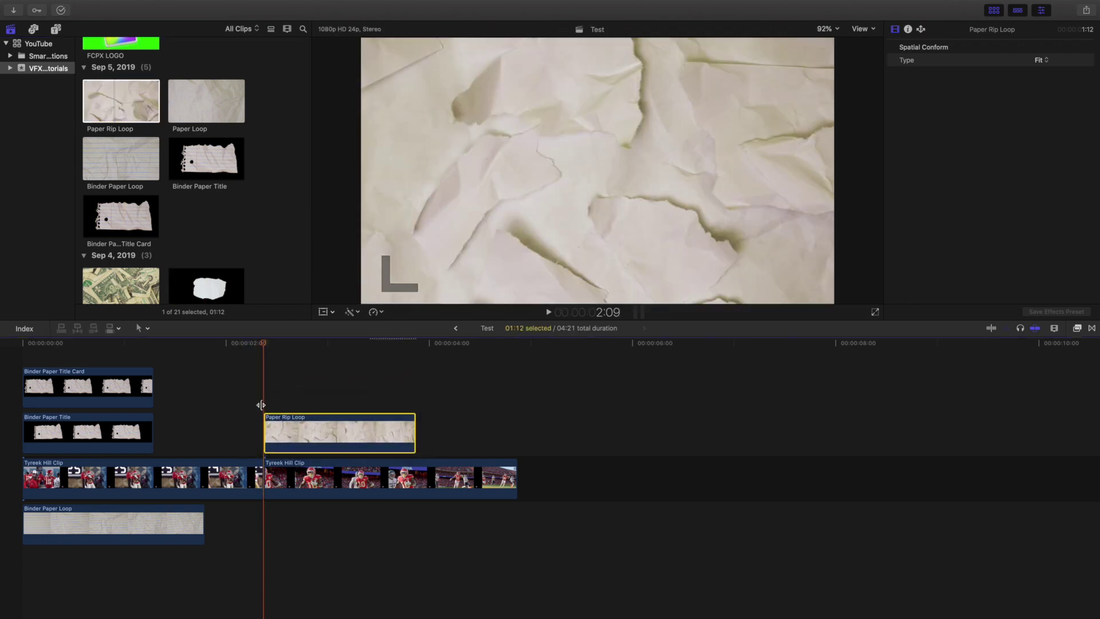
pyautogui.click(291, 417)
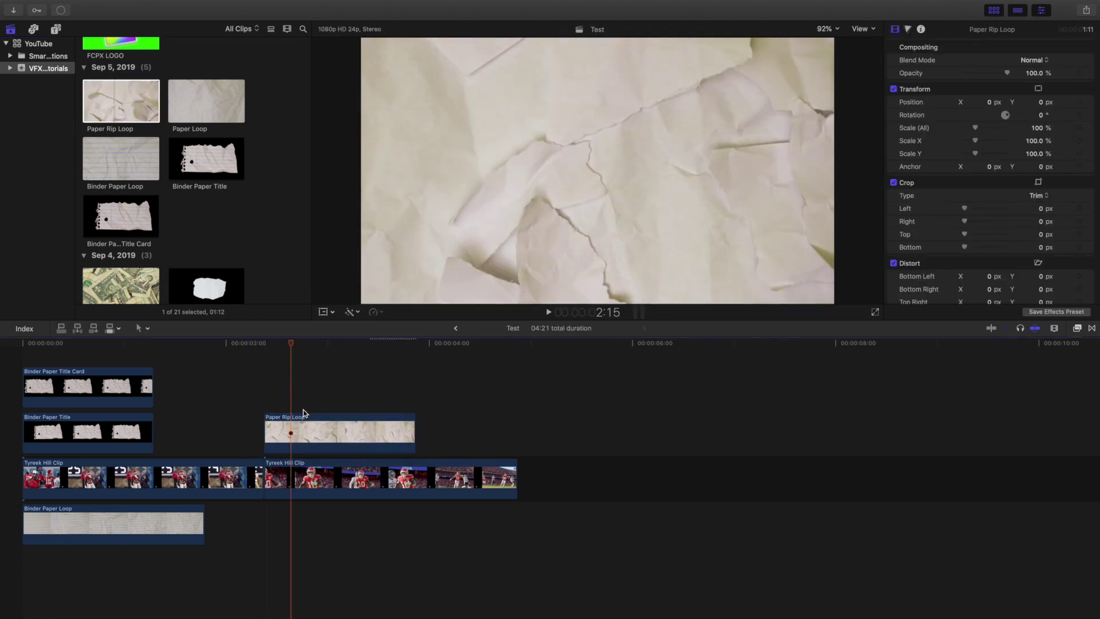
# Apply the Draw Mask effect from the Masks category to the Paper Rip Loop clip
pyautogui.click(327, 441)
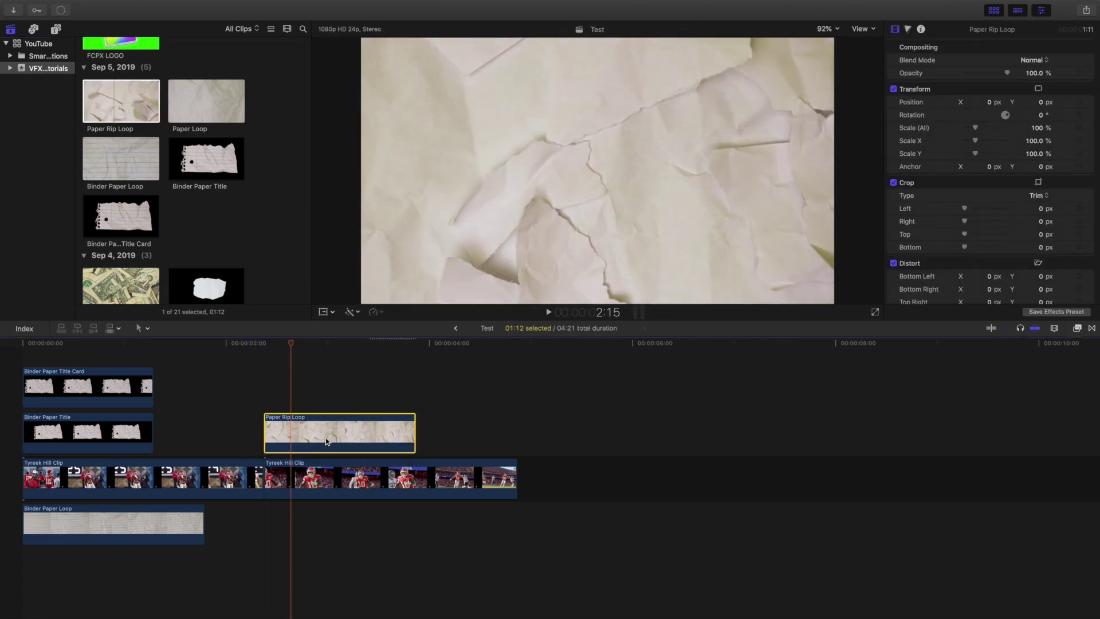
pyautogui.click(1077, 329)
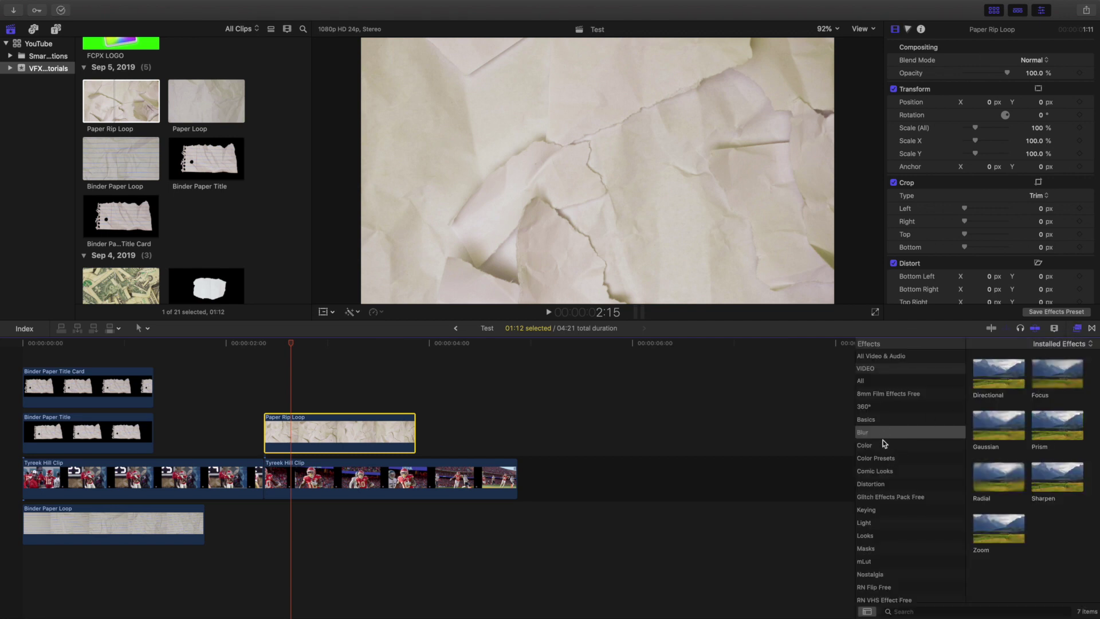
pyautogui.click(875, 547)
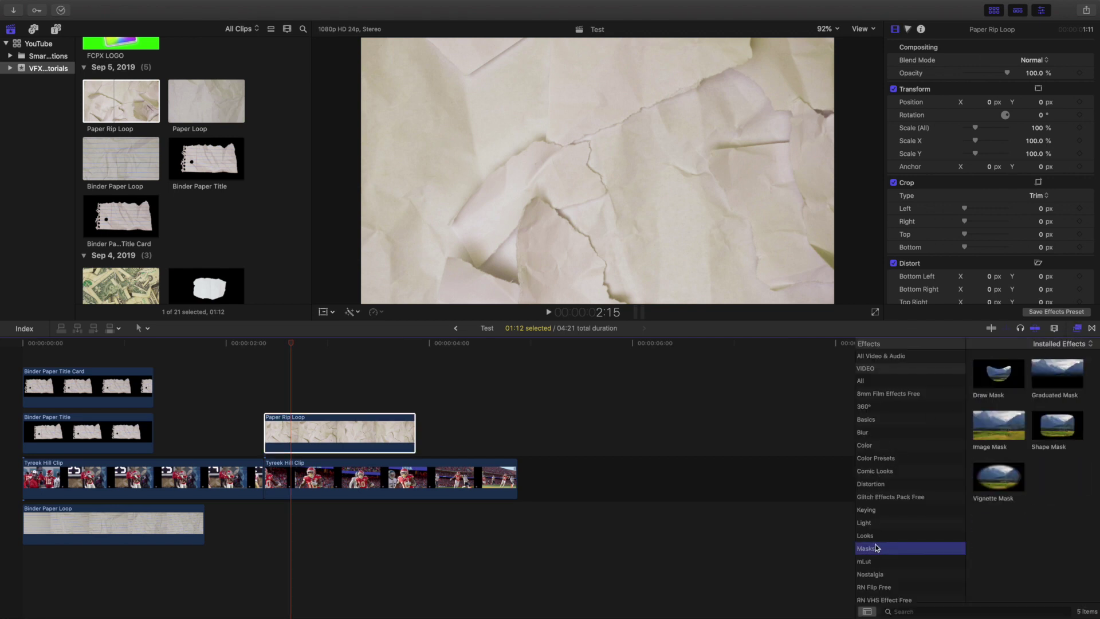
pyautogui.moveTo(1001, 375)
pyautogui.mouseDown()
pyautogui.moveTo(583, 396)
pyautogui.moveTo(378, 435)
pyautogui.moveTo(388, 434)
pyautogui.mouseUp()
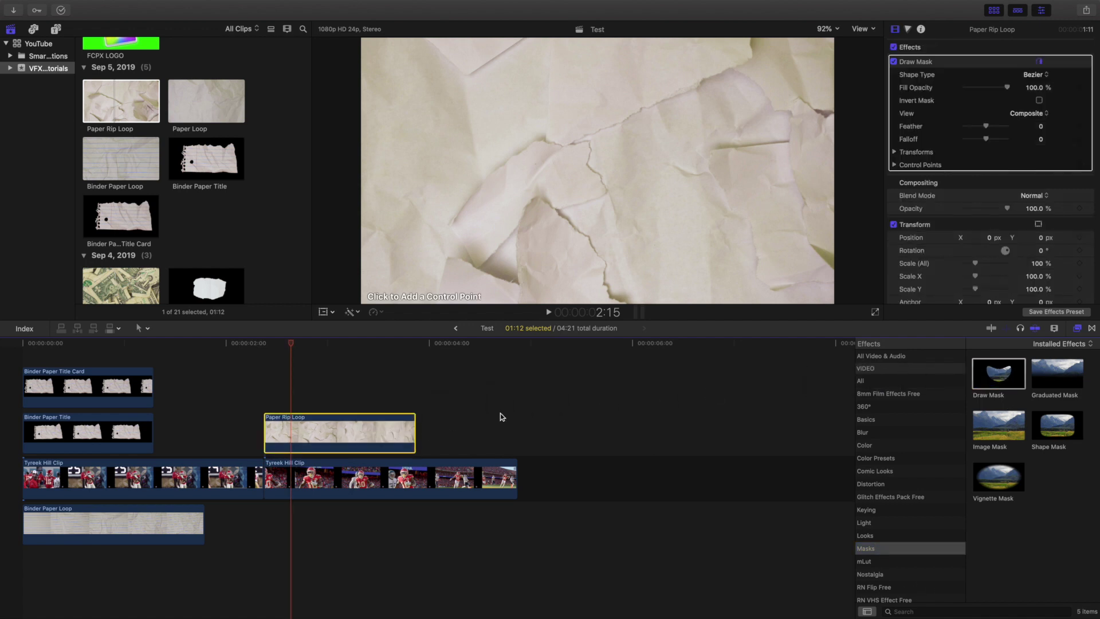
pyautogui.click(1078, 328)
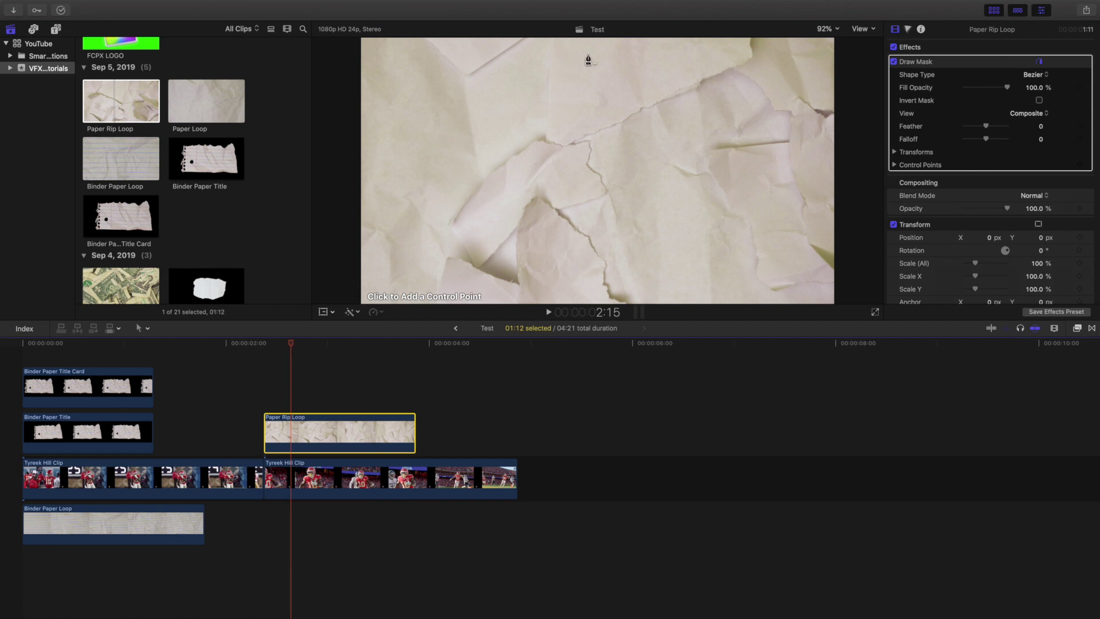
# Place a jagged zigzag of mask points from the top of the frame down to the bottom edge
pyautogui.click(613, 43)
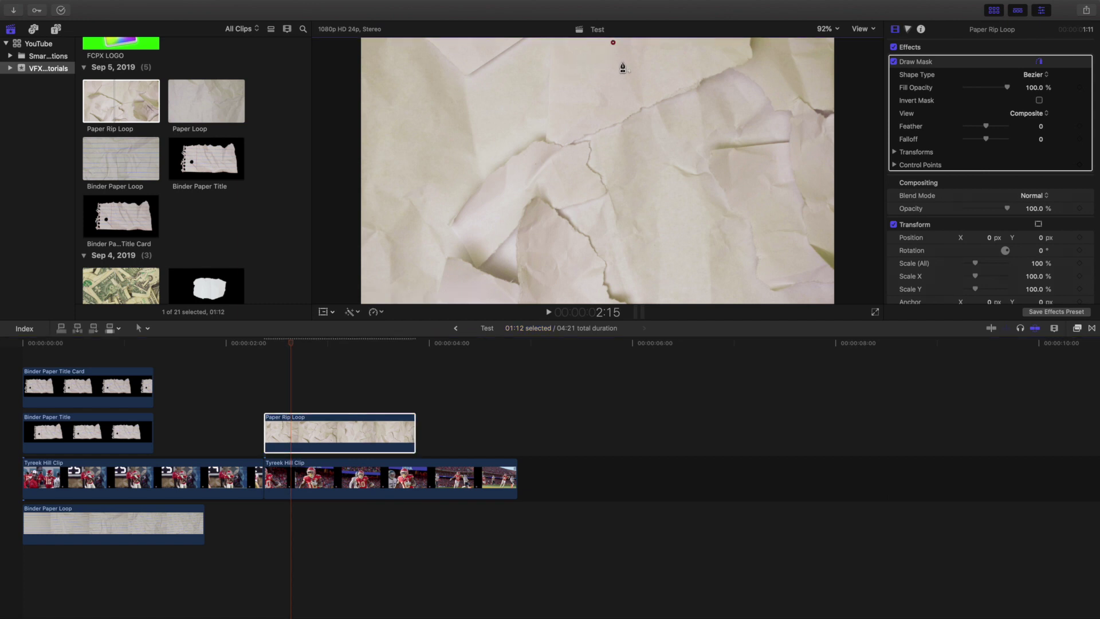
pyautogui.click(622, 62)
pyautogui.click(616, 79)
pyautogui.click(625, 106)
pyautogui.click(617, 136)
pyautogui.click(631, 151)
pyautogui.click(621, 174)
pyautogui.click(632, 212)
pyautogui.click(624, 227)
pyautogui.click(627, 253)
pyautogui.click(633, 270)
pyautogui.click(628, 289)
pyautogui.click(631, 302)
# With the viewer at 50%, add mask points below the frame's bottom edge, then fit the viewer again
pyautogui.click(824, 28)
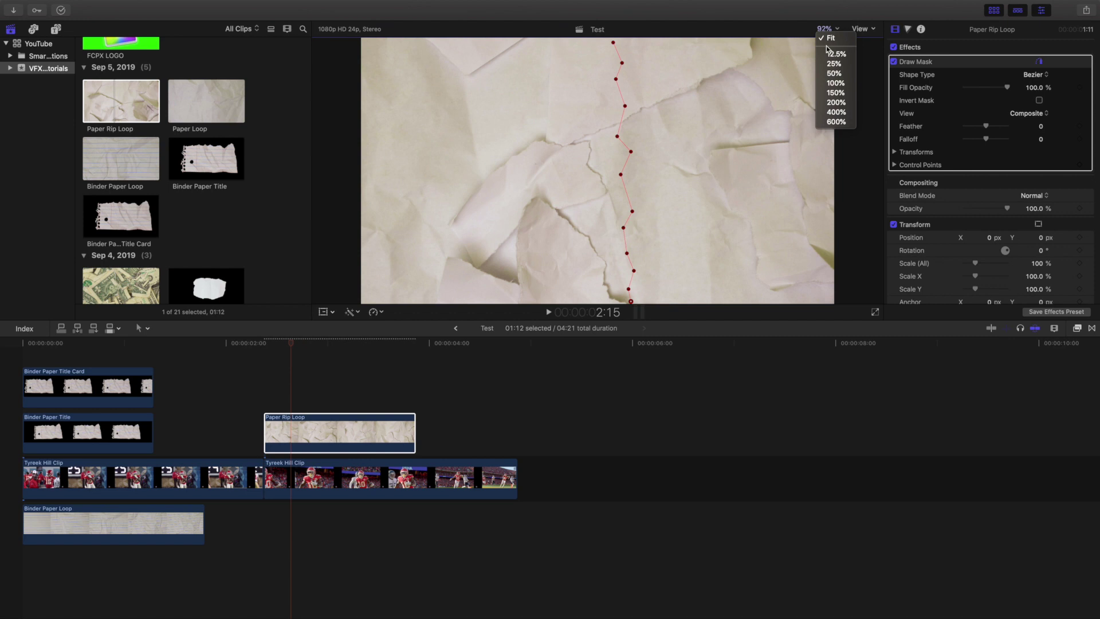
pyautogui.click(831, 80)
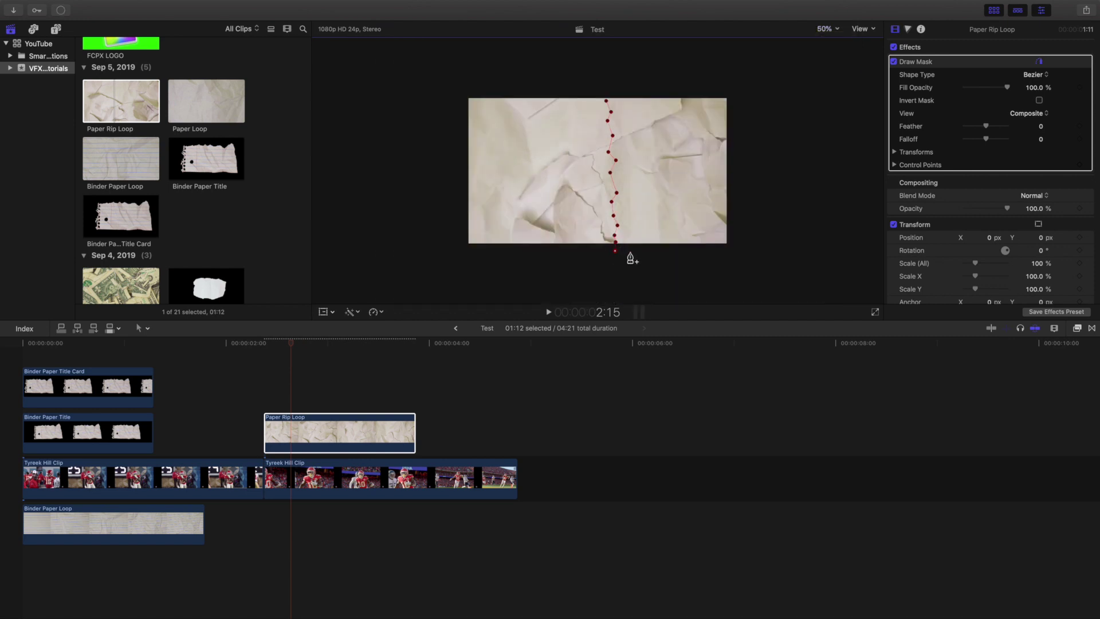
pyautogui.click(629, 252)
pyautogui.click(633, 235)
pyautogui.click(824, 29)
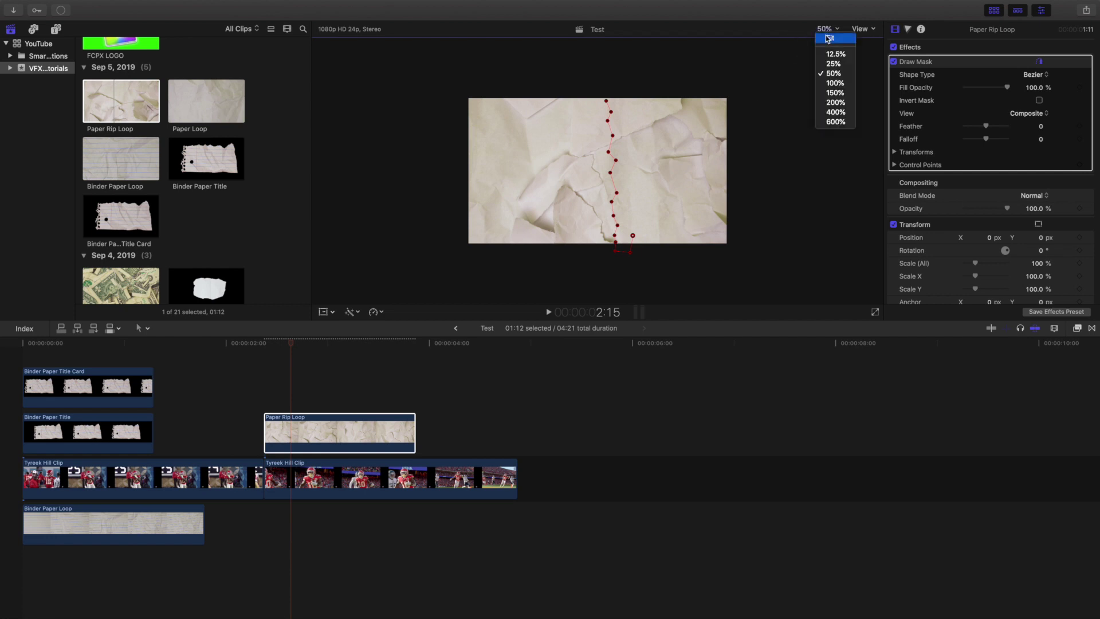
pyautogui.click(831, 38)
# Add zigzag mask points up the strip's right edge to the top of the frame
pyautogui.click(662, 268)
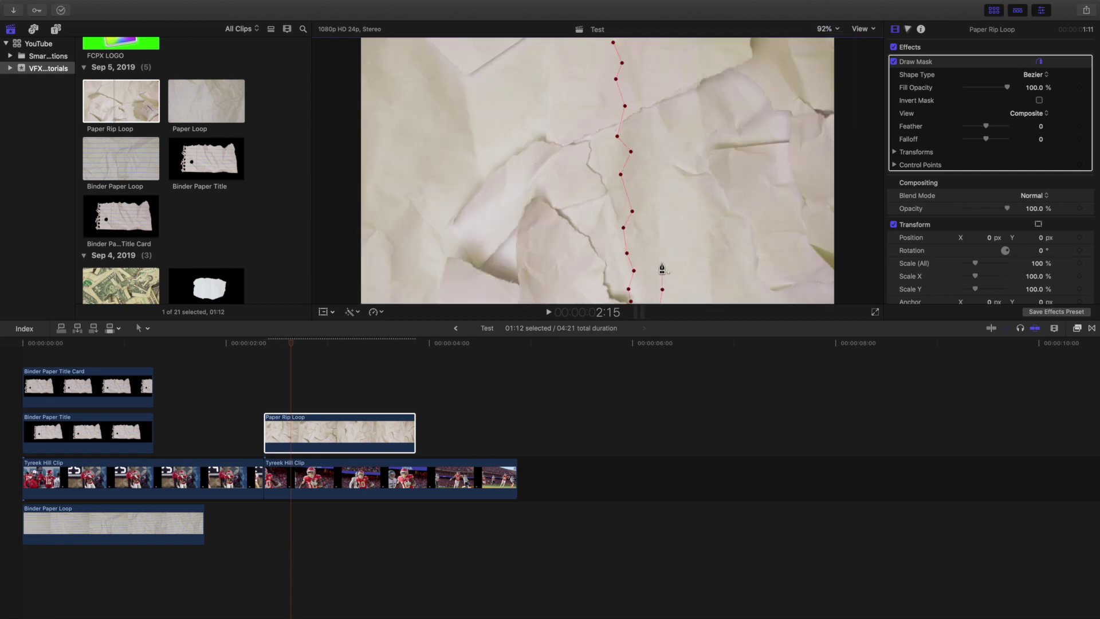
pyautogui.click(666, 241)
pyautogui.click(659, 217)
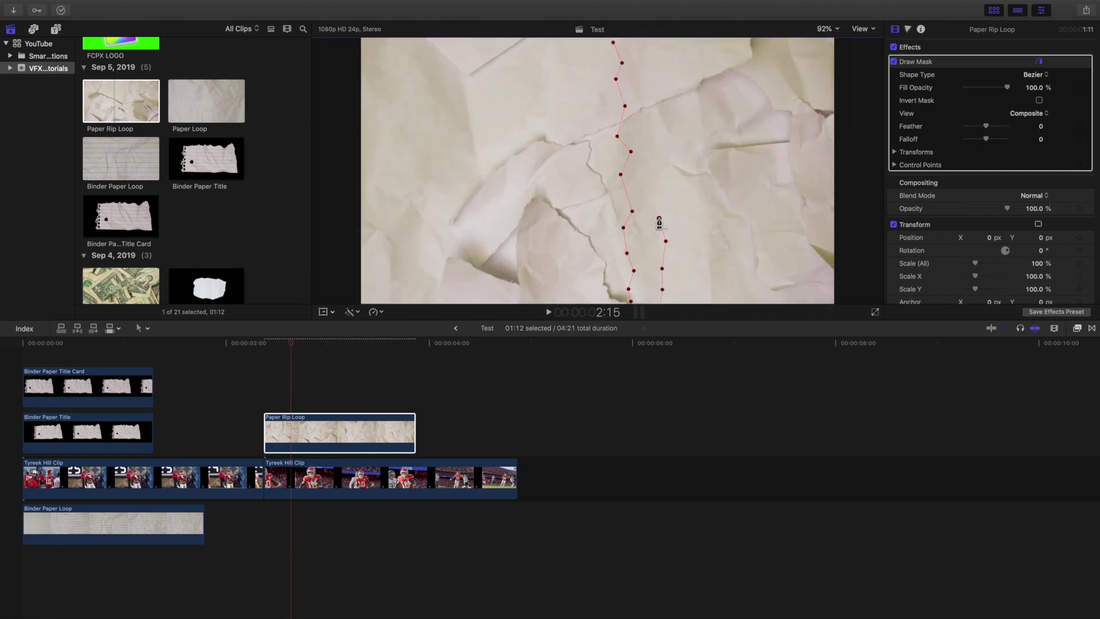
pyautogui.click(670, 188)
pyautogui.click(673, 120)
pyautogui.click(662, 95)
pyautogui.click(668, 69)
pyautogui.click(661, 52)
pyautogui.click(662, 40)
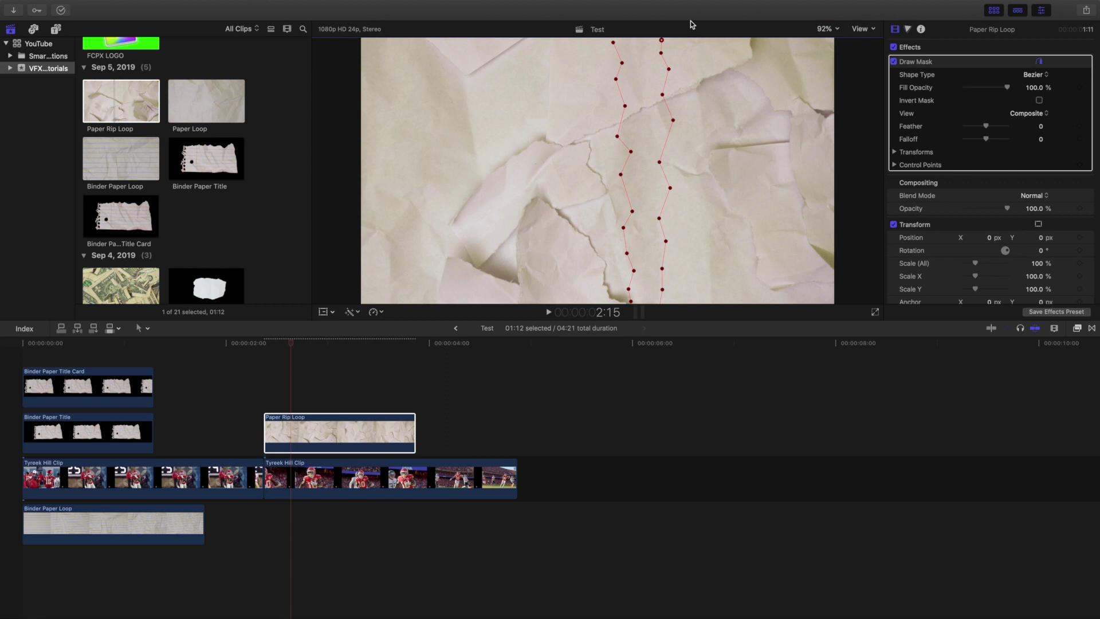
# At 50% viewer zoom, add points above the top edge and close the mask shape
pyautogui.click(826, 30)
pyautogui.click(832, 74)
pyautogui.click(633, 84)
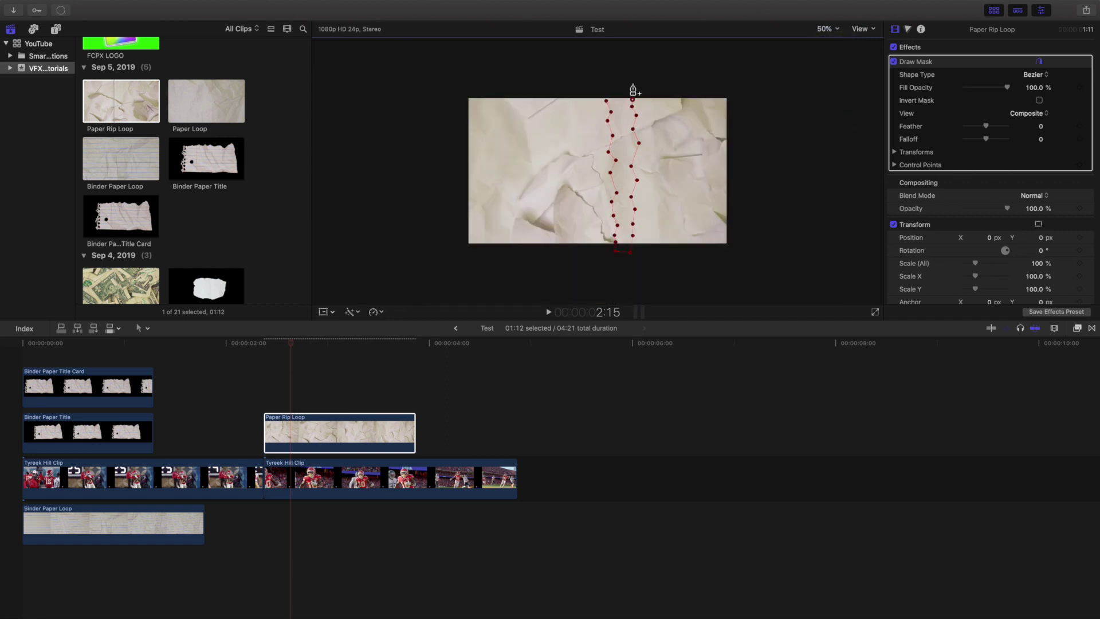
pyautogui.click(619, 84)
pyautogui.click(604, 84)
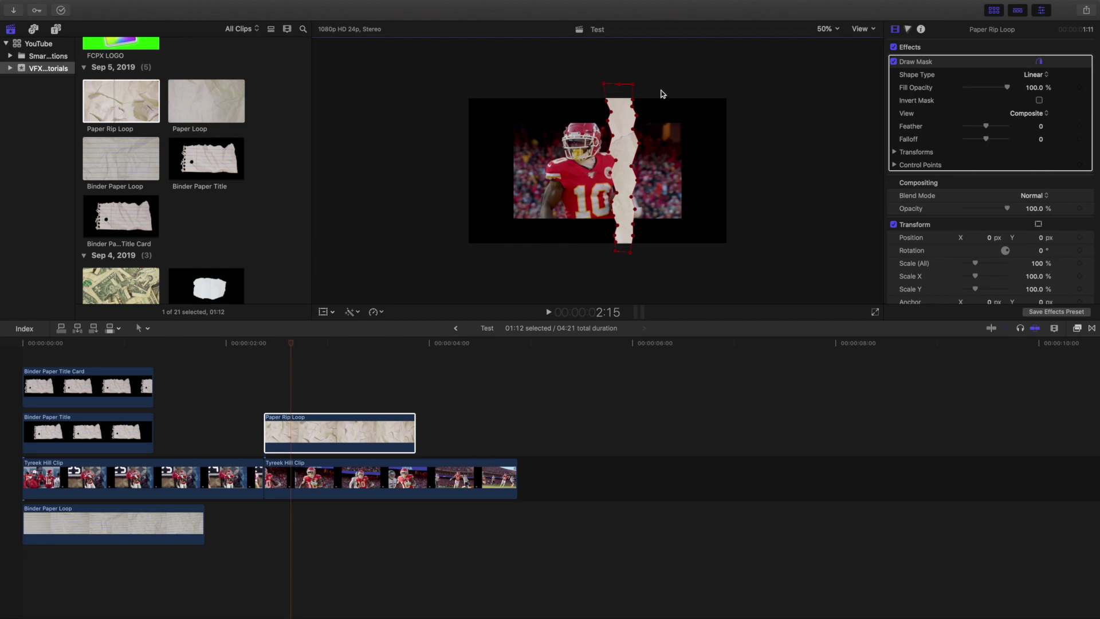
# Scale the Paper Rip Loop strip down in the viewer and move it toward the right
pyautogui.click(824, 28)
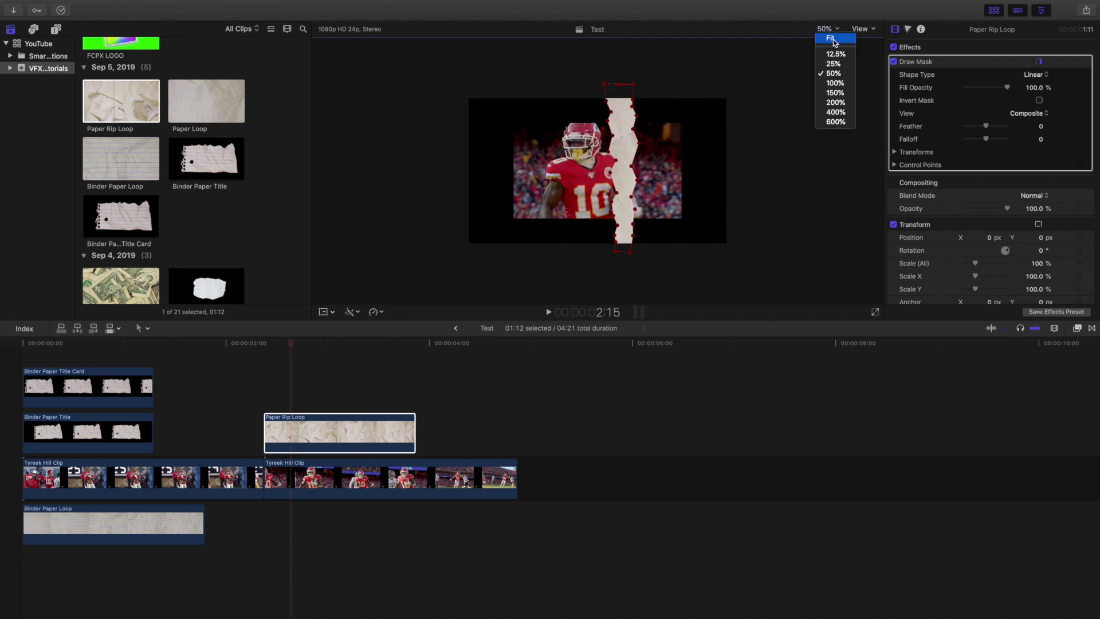
pyautogui.click(834, 40)
pyautogui.click(287, 429)
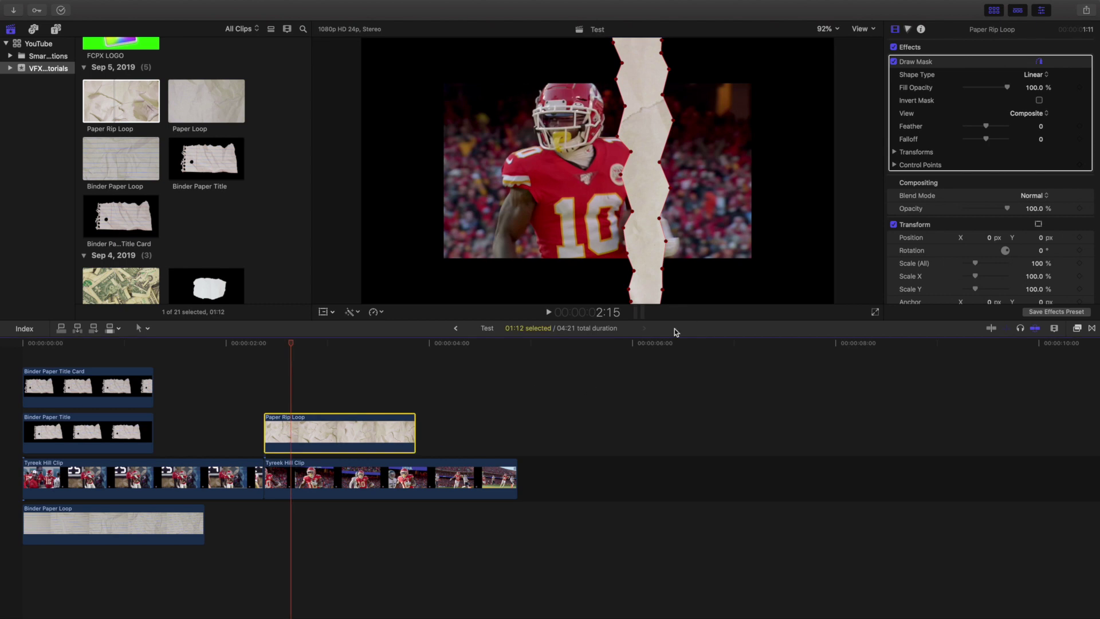
pyautogui.click(324, 312)
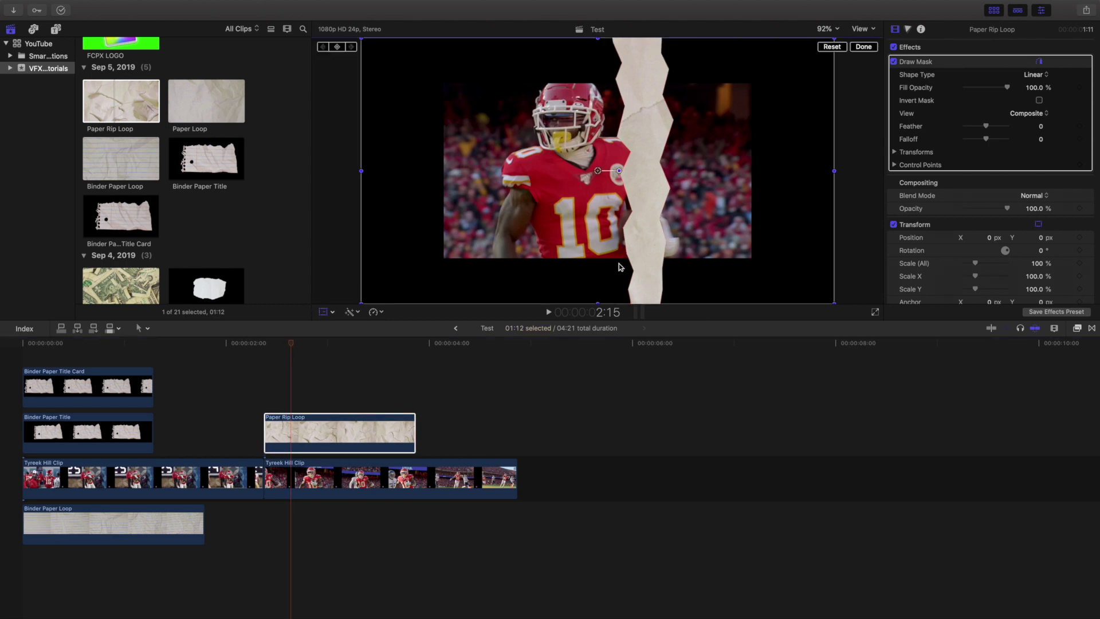
pyautogui.moveTo(360, 303); pyautogui.dragTo(436, 263)
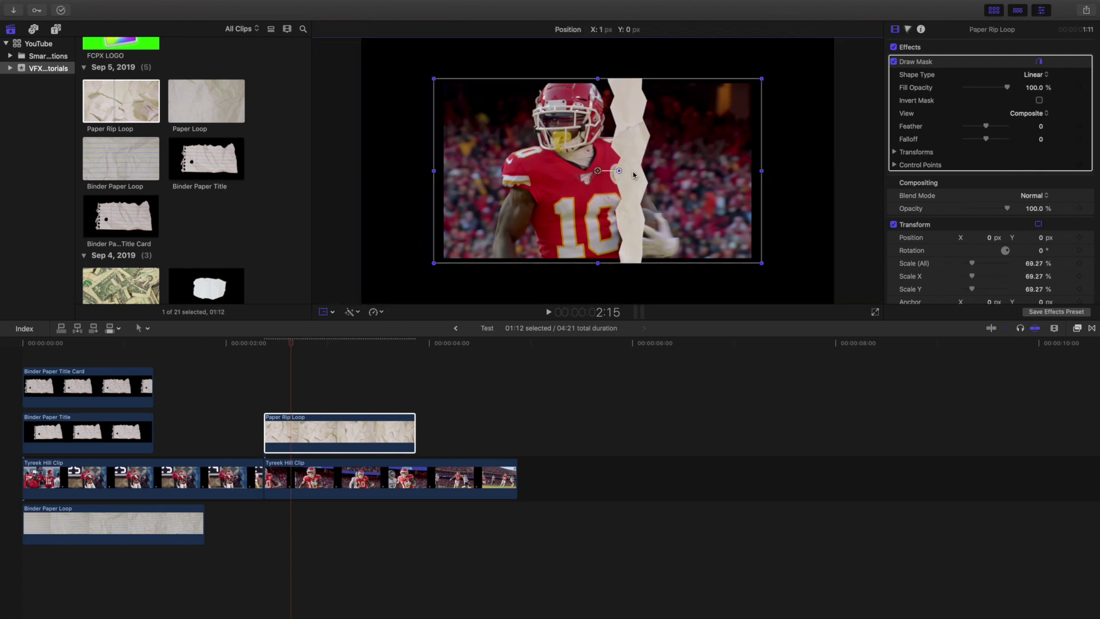
pyautogui.moveTo(630, 176); pyautogui.dragTo(714, 171)
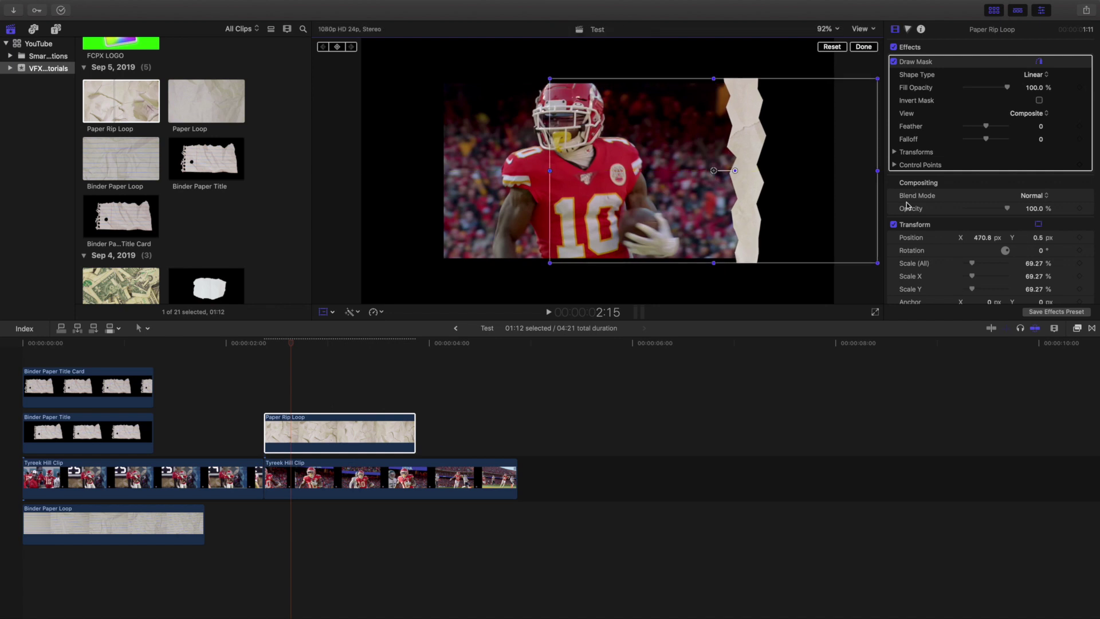
# Set the strip's Scale (All) to 74%, nudge it into place at the right edge, and finish
pyautogui.click(1031, 264)
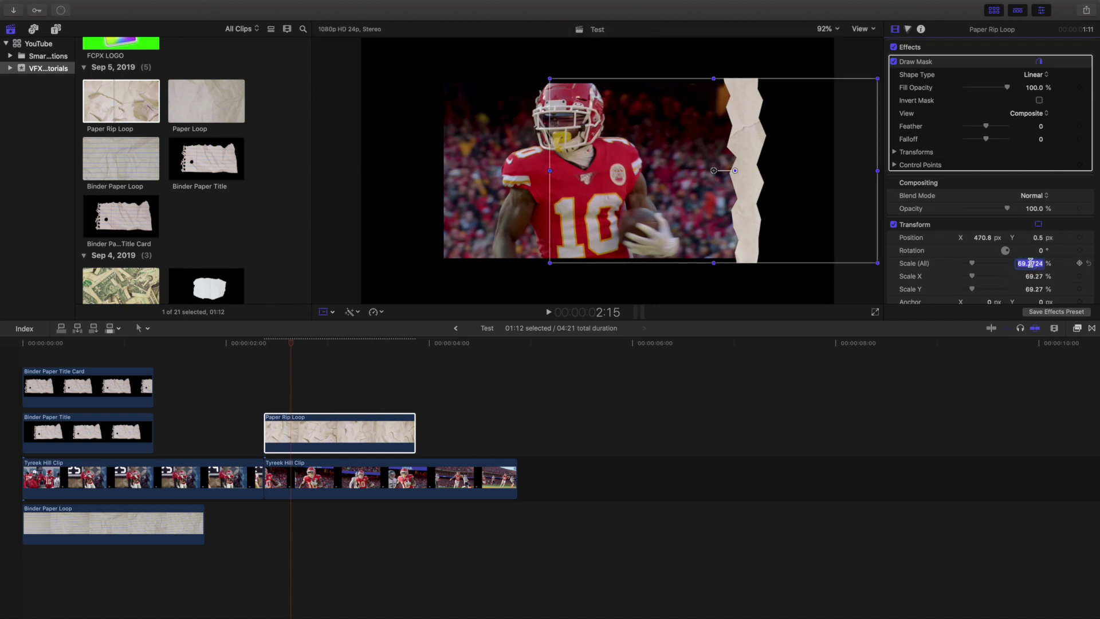
pyautogui.write('74')
pyautogui.press('Return')
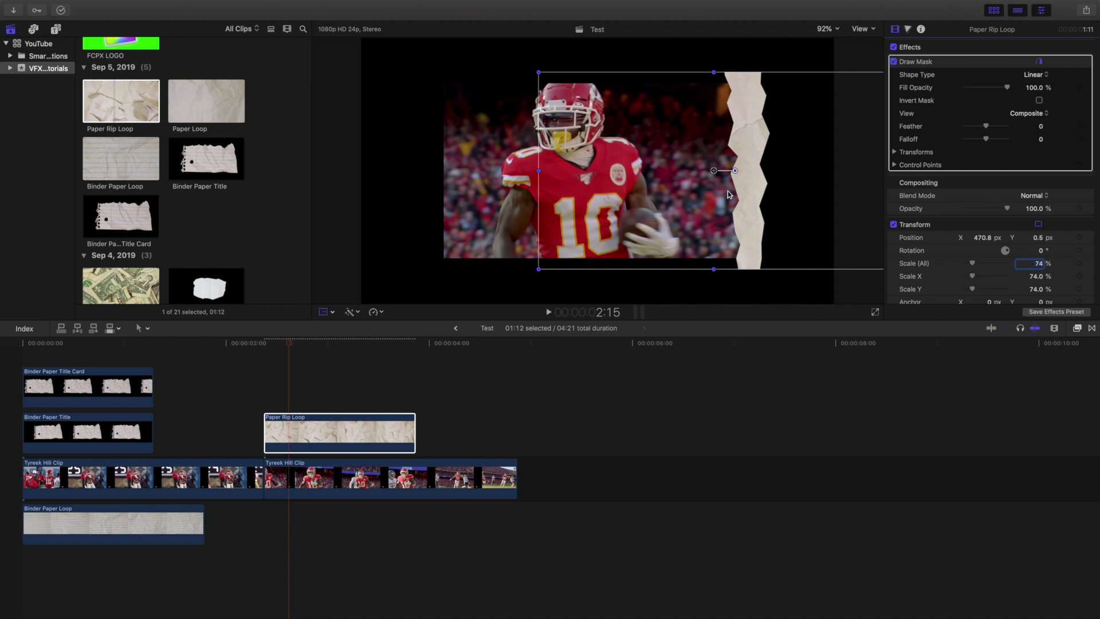
pyautogui.moveTo(713, 171); pyautogui.dragTo(713, 170)
pyautogui.click(863, 47)
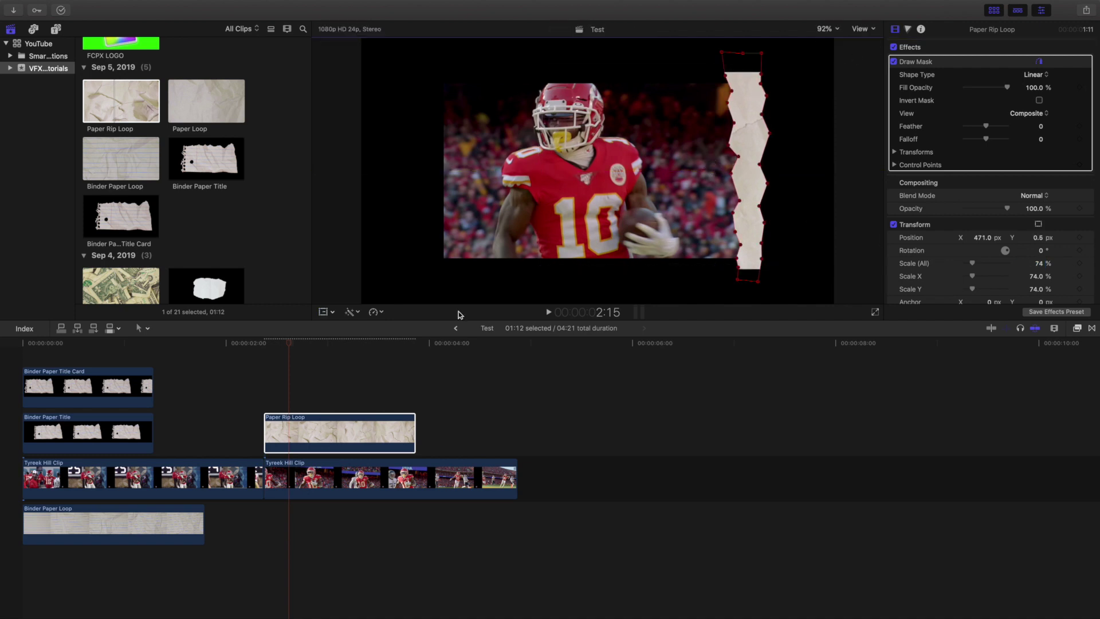
pyautogui.click(937, 225)
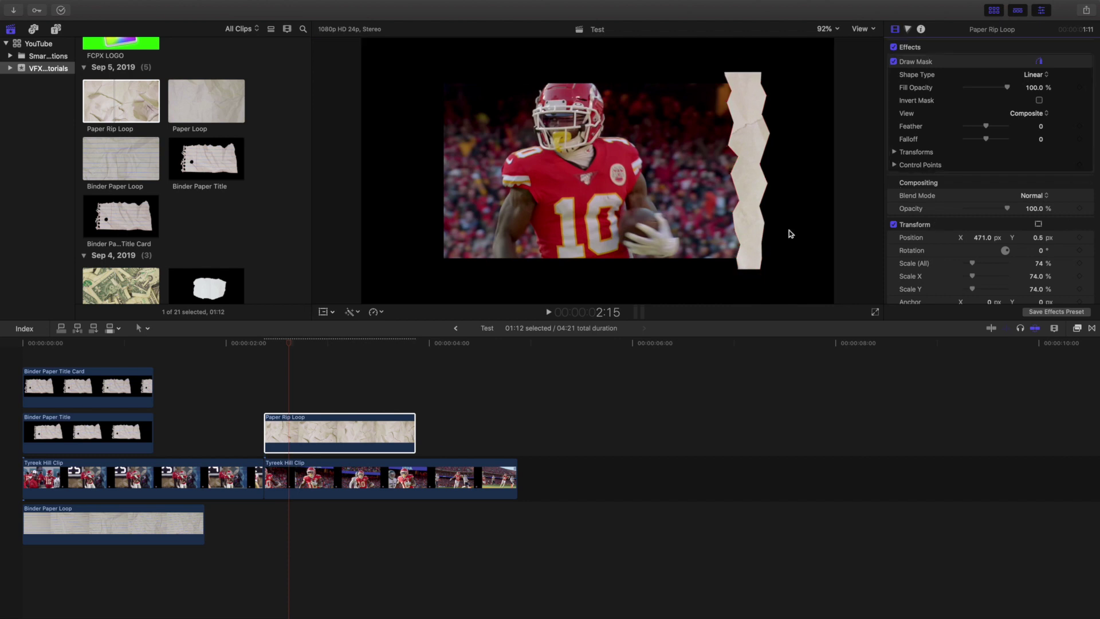
pyautogui.click(302, 422)
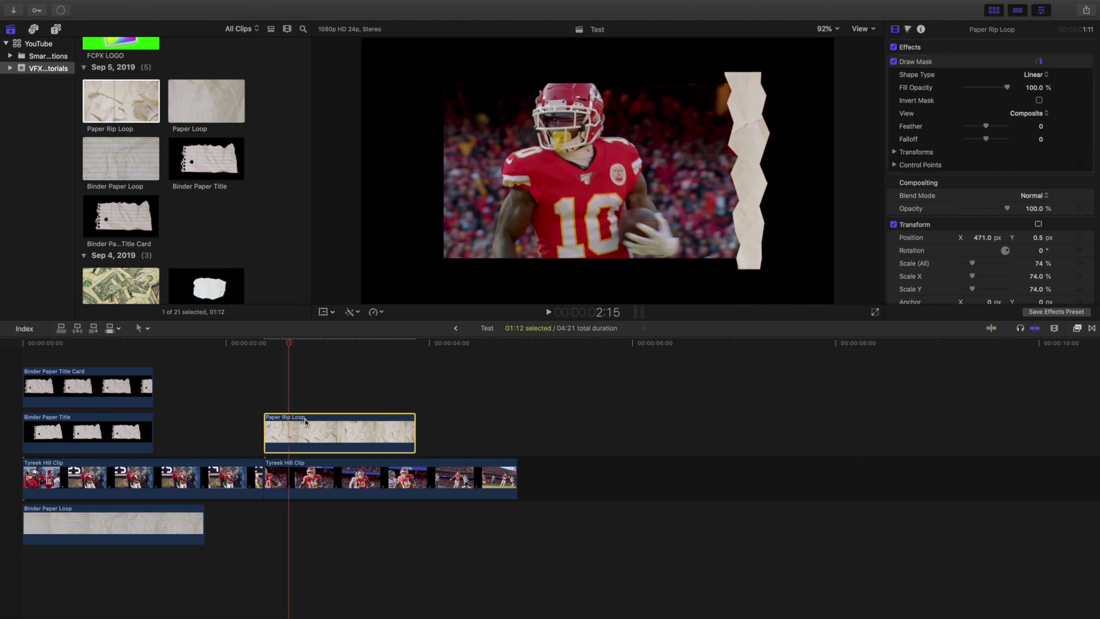
# Duplicate the Paper Rip Loop into the lane above and rotate the copy to -90 degrees
pyautogui.moveTo(305, 422); pyautogui.dragTo(307, 380)
pyautogui.click(308, 388)
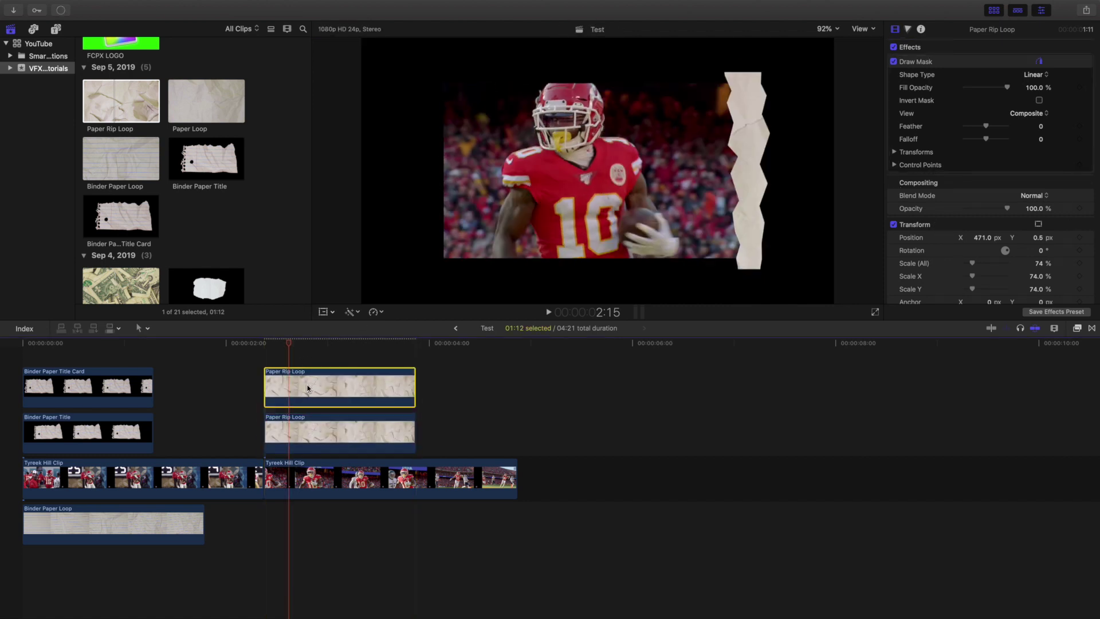
pyautogui.click(323, 311)
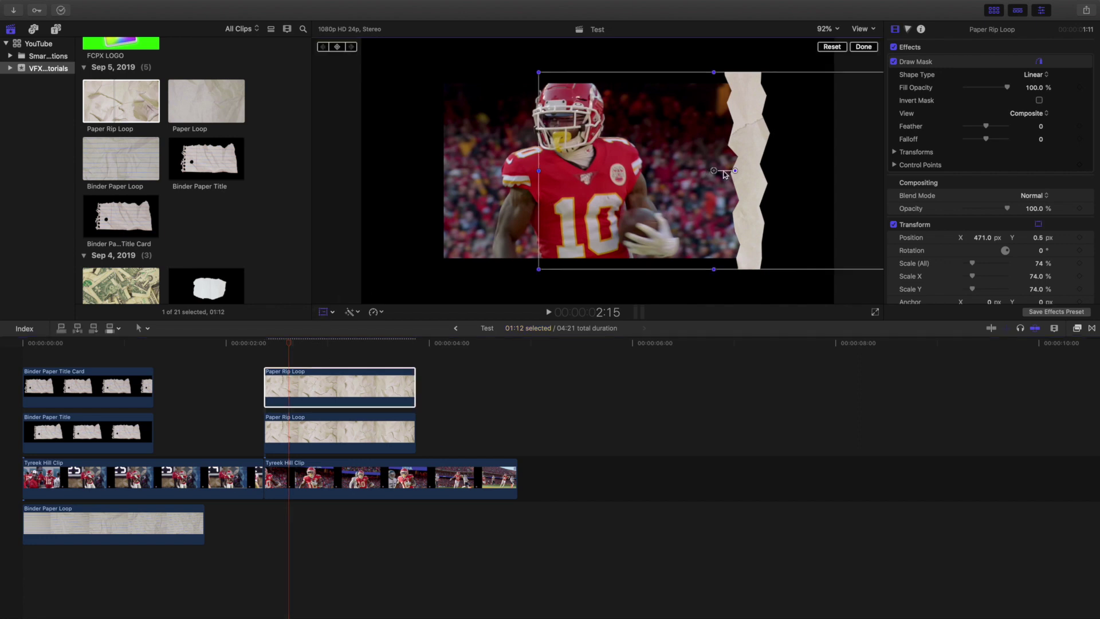
pyautogui.moveTo(725, 174); pyautogui.dragTo(606, 170)
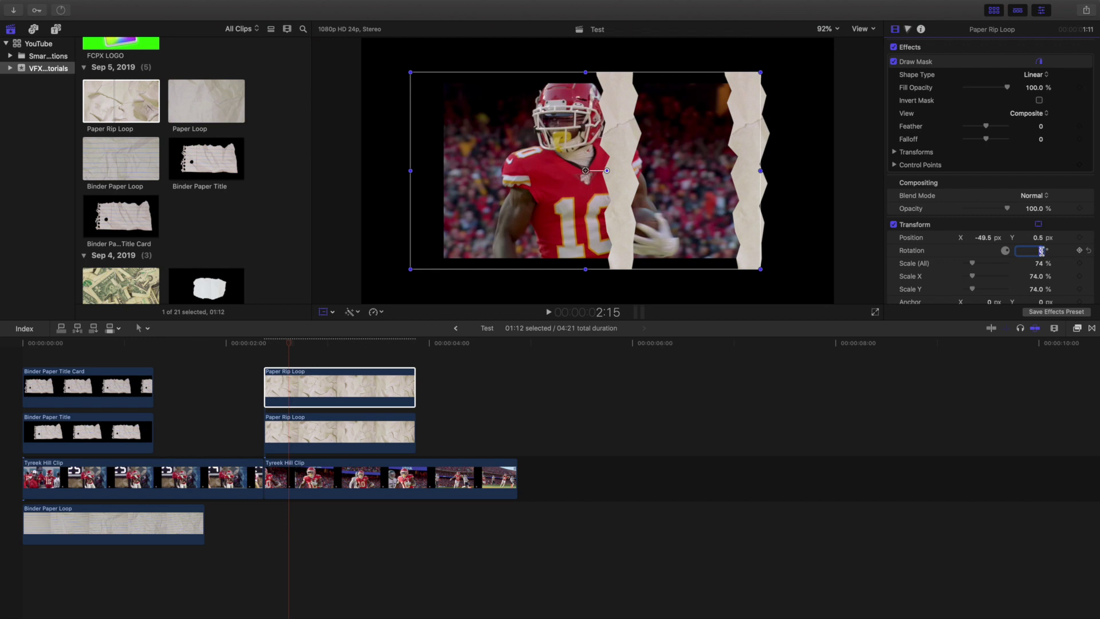
pyautogui.press('Return')
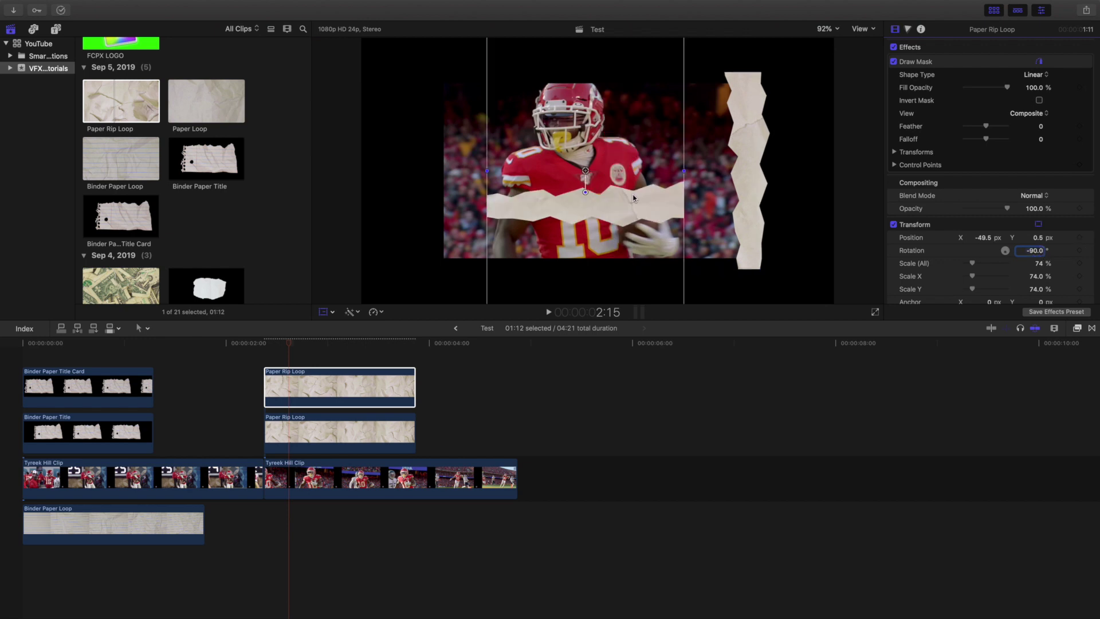
# Position the rotated strip along the bottom at 115% scale, then drag in the Paper Loop texture
pyautogui.moveTo(586, 170); pyautogui.dragTo(598, 227)
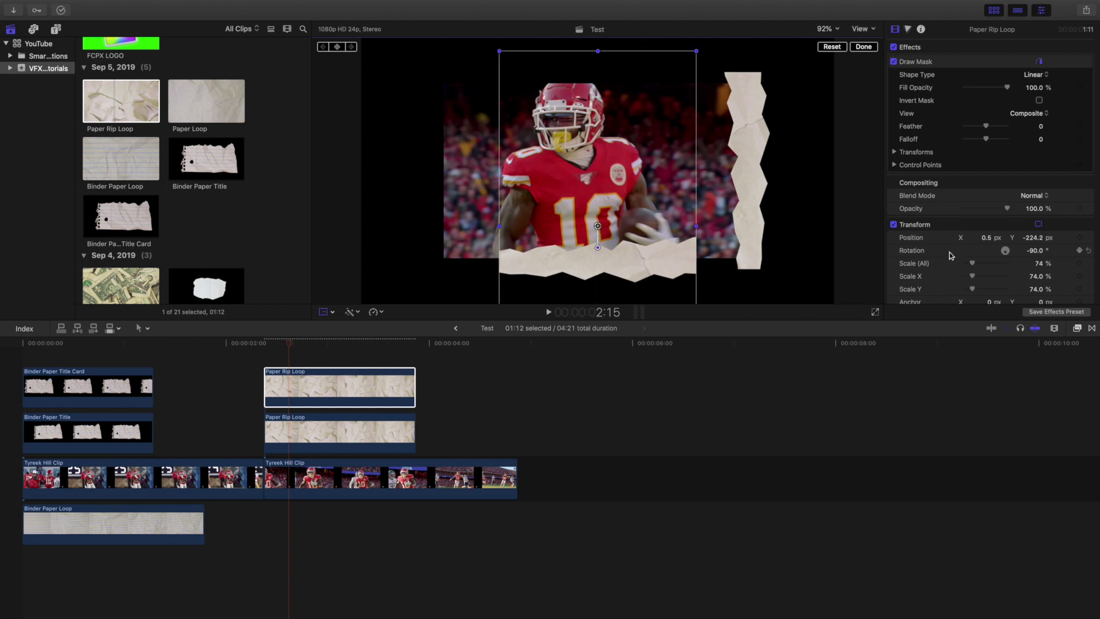
pyautogui.moveTo(973, 263); pyautogui.dragTo(977, 264)
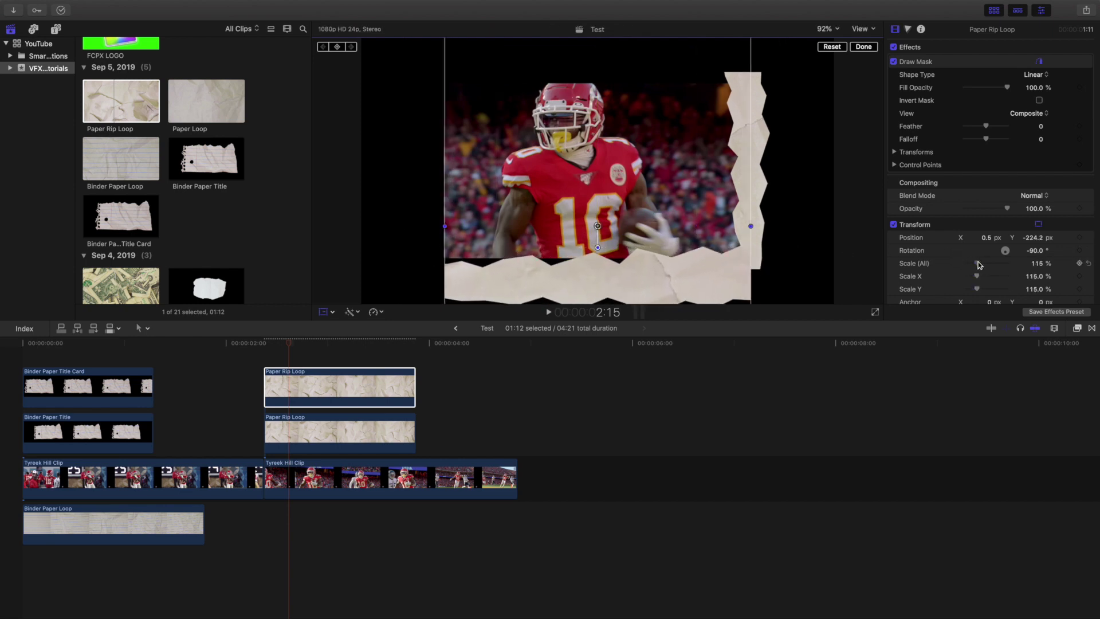
pyautogui.moveTo(595, 256); pyautogui.dragTo(594, 236)
pyautogui.click(862, 48)
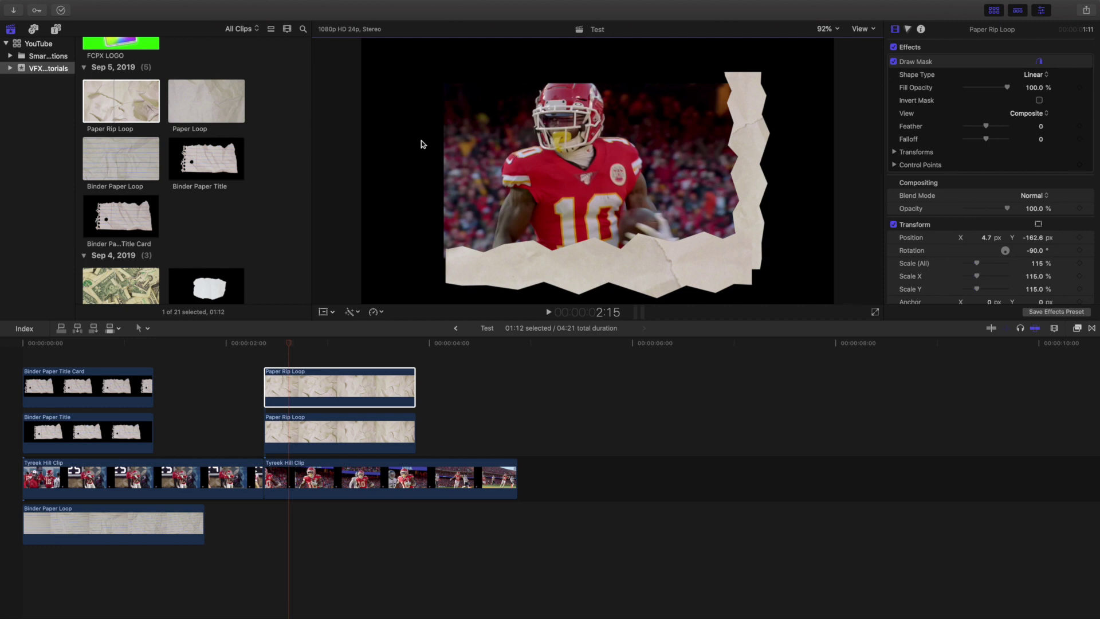
pyautogui.moveTo(194, 113); pyautogui.dragTo(267, 546)
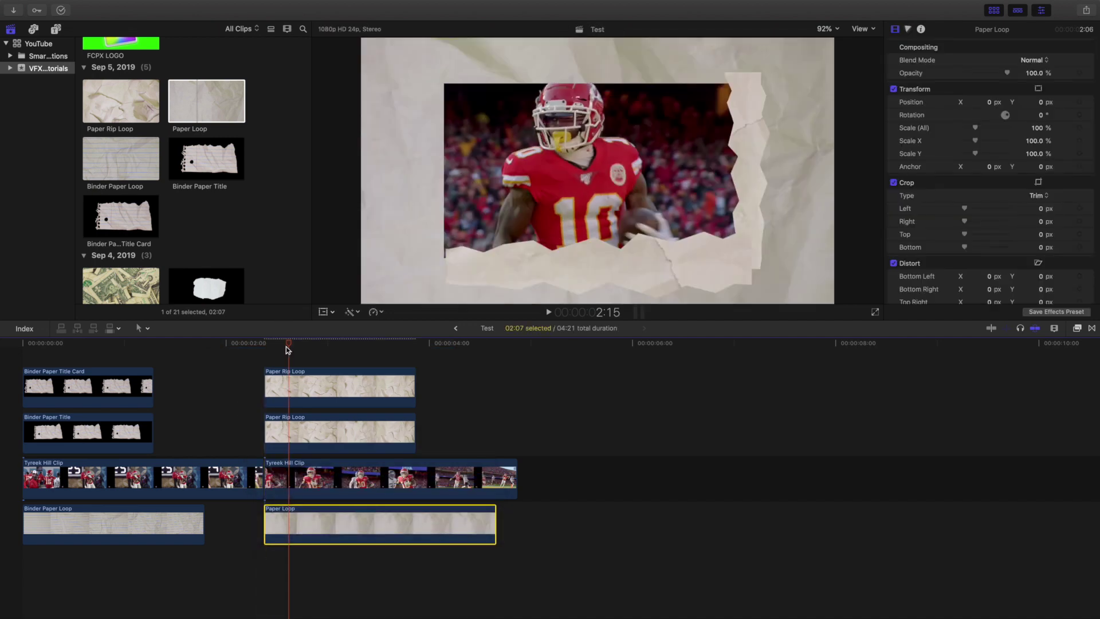
# Drop the Paper Loop texture in the lane beneath the Tyreek Hill Clip as the background
pyautogui.click(287, 346)
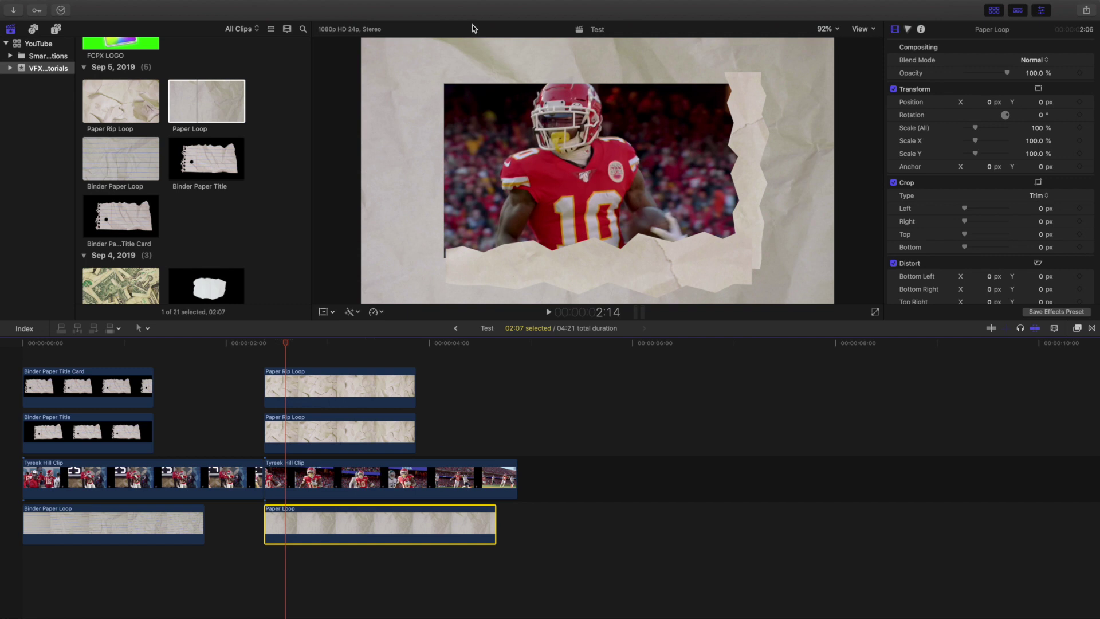
pyautogui.scroll(15, 135, 127)
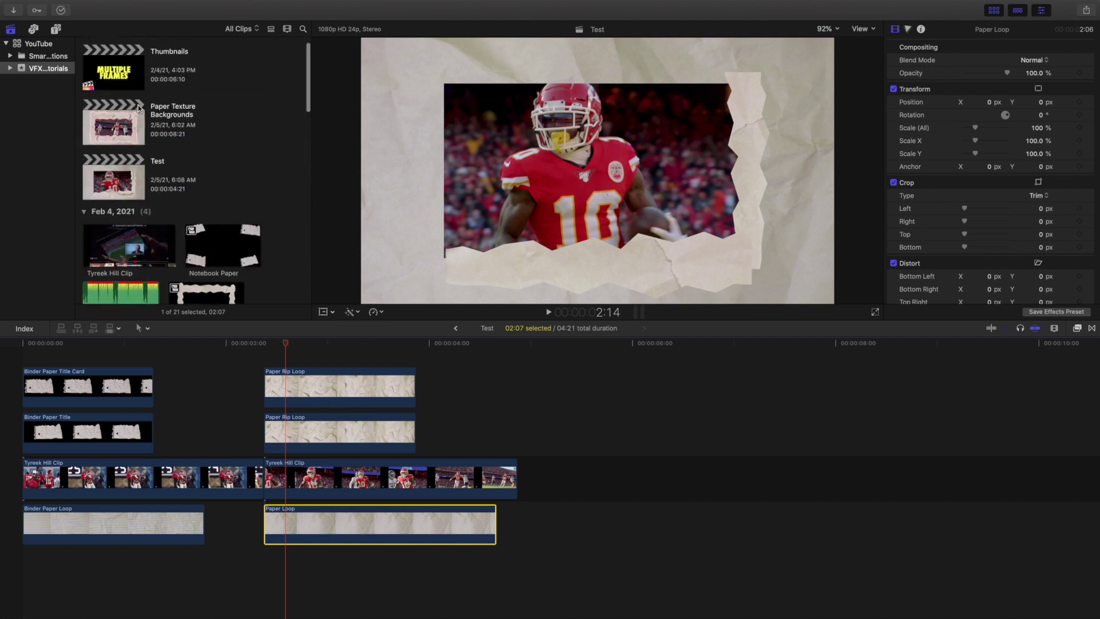
# Delete the Test project and open the Notebook Paper compound clip
pyautogui.click(110, 199)
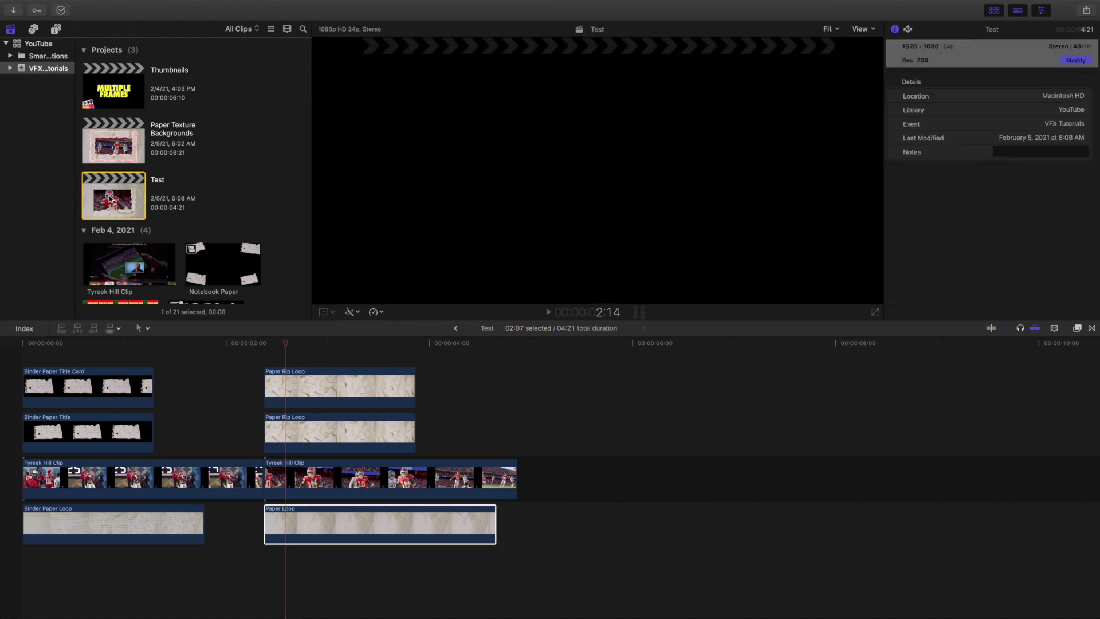
pyautogui.press('super+BackSpace')
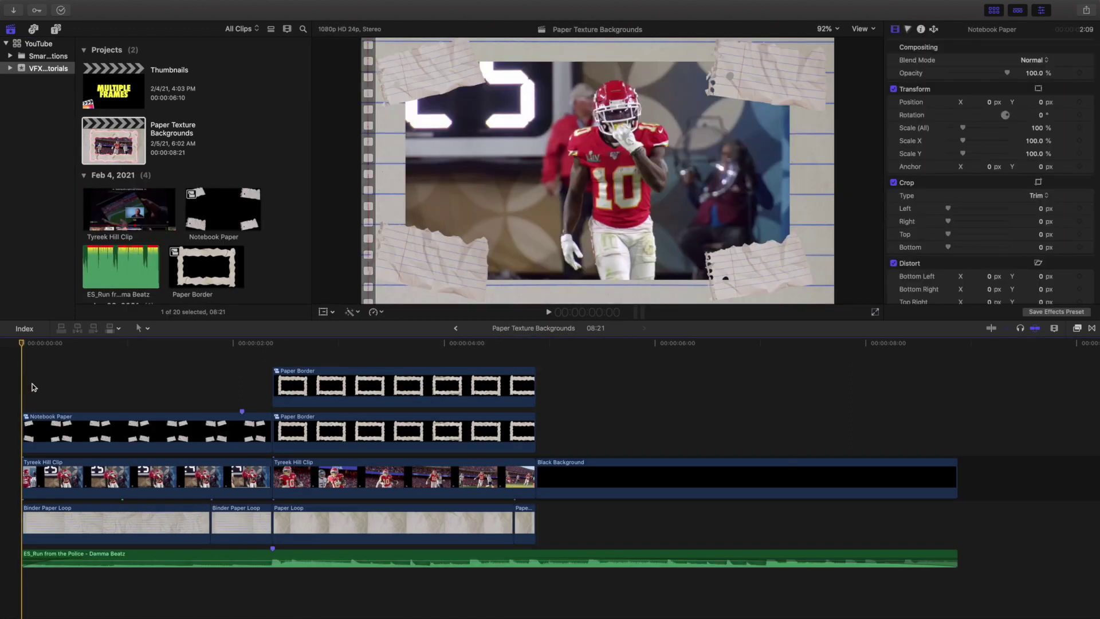
pyautogui.doubleClick(73, 421)
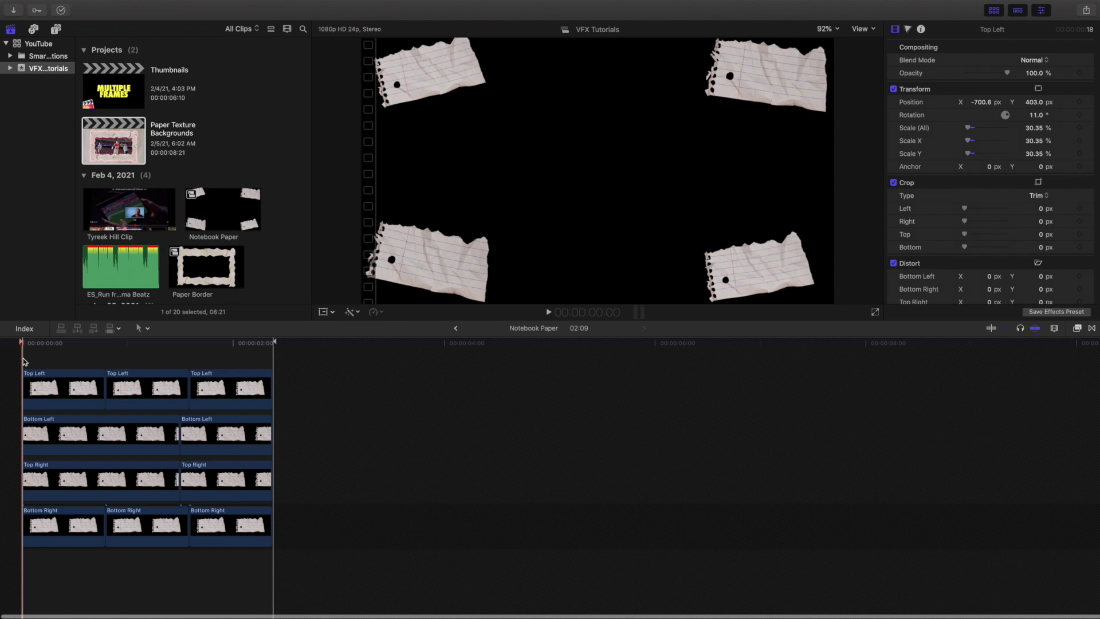
# Play the notebook-paper corner animation twice, then return to the Paper Texture Backgrounds project
pyautogui.press('space')
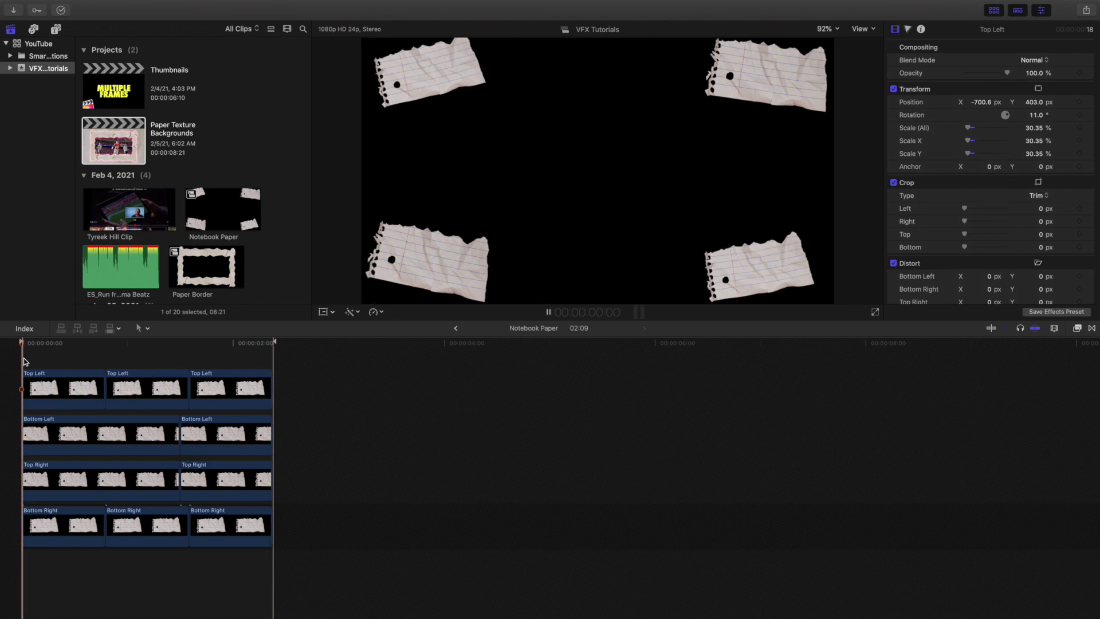
pyautogui.press('space')
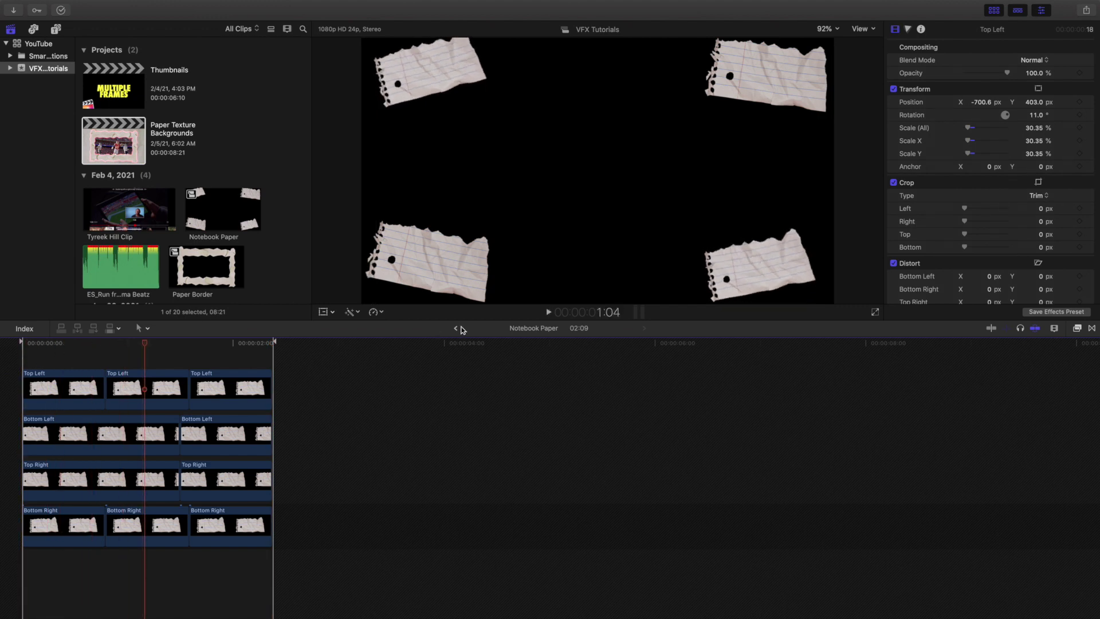
pyautogui.click(455, 328)
pyautogui.click(64, 476)
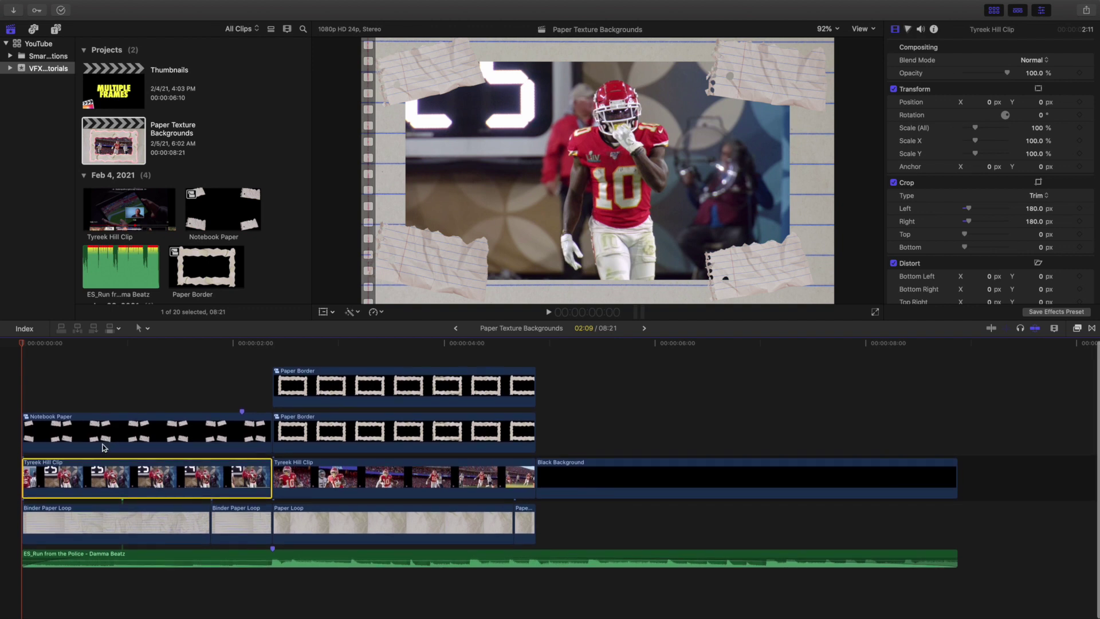
pyautogui.press('v')
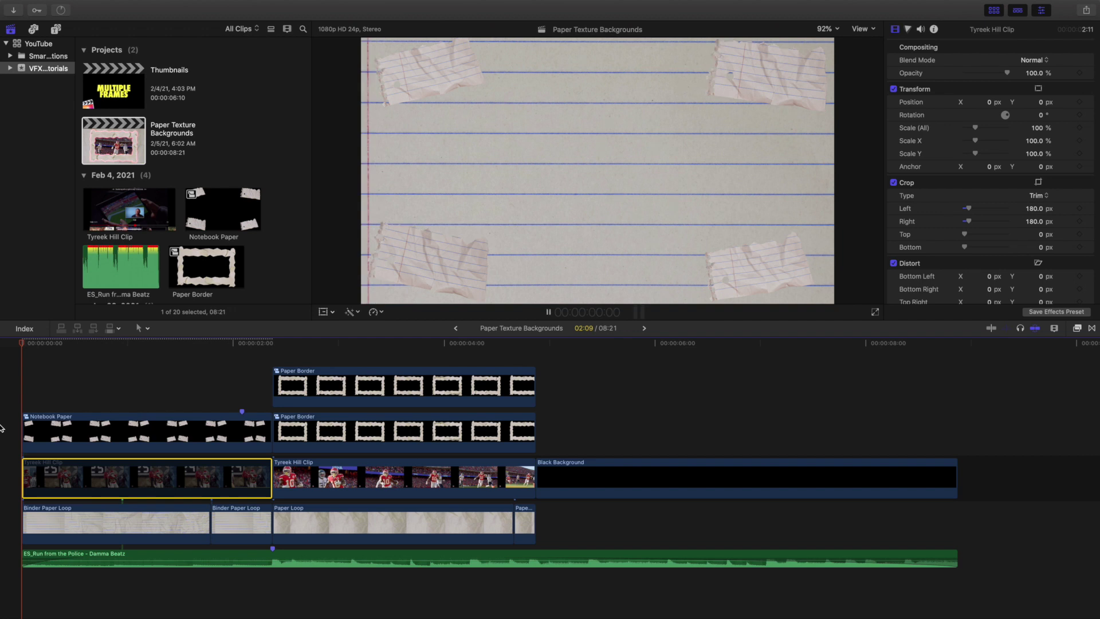
pyautogui.press('space')
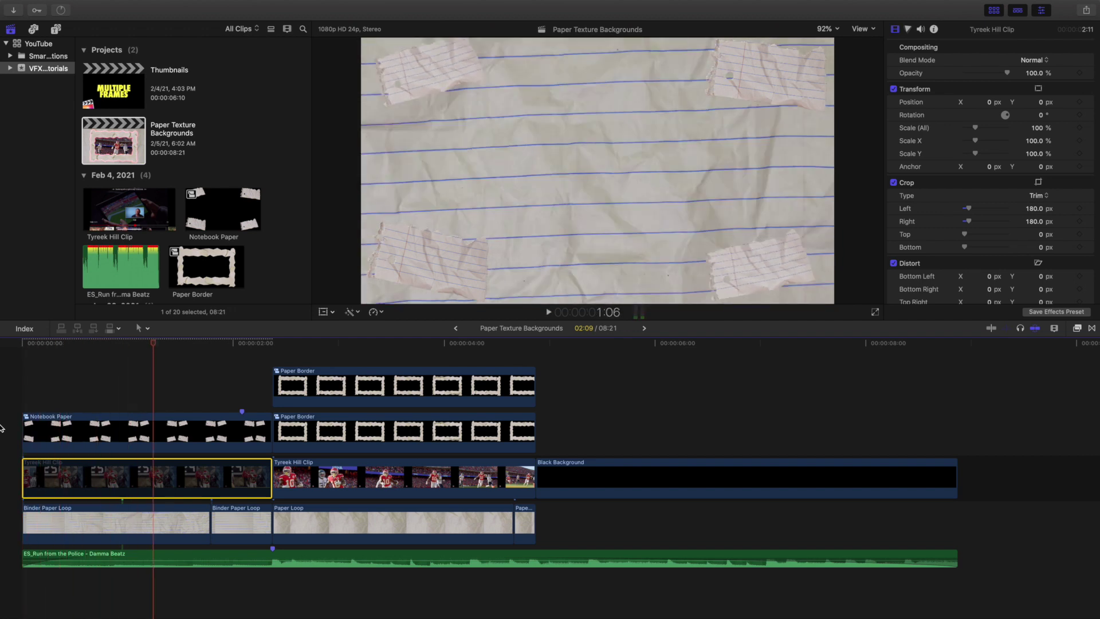
pyautogui.press('v')
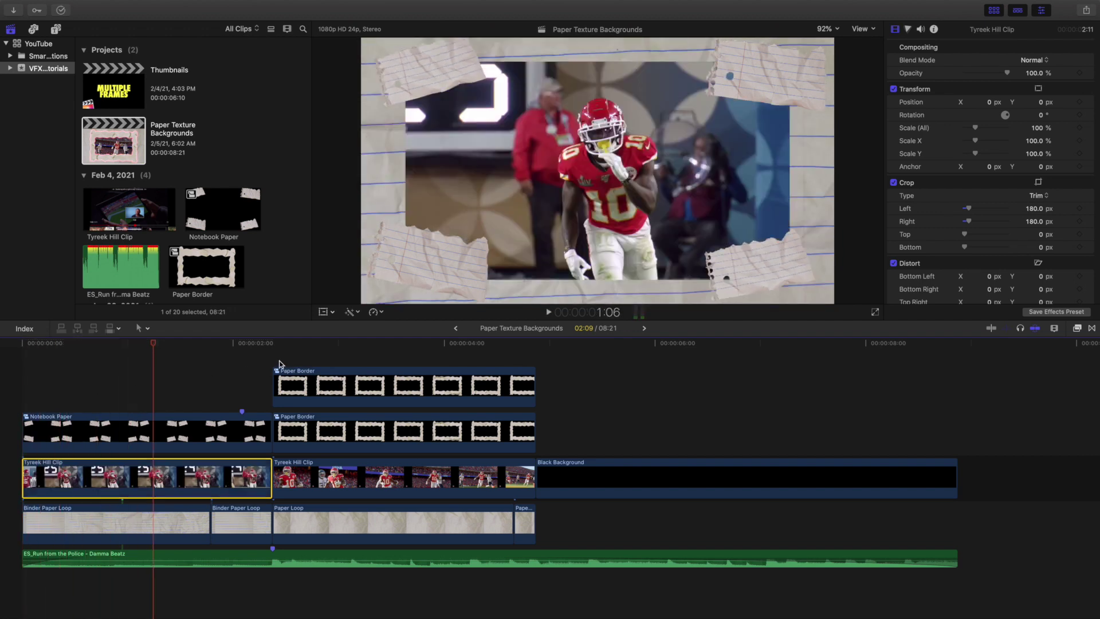
pyautogui.click(277, 369)
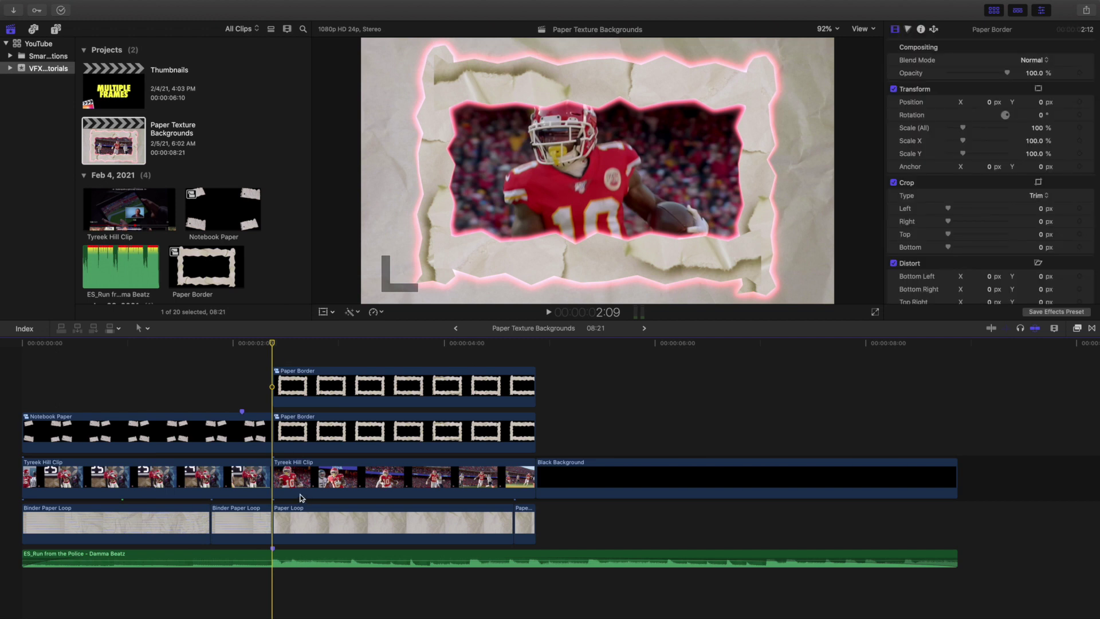
pyautogui.click(307, 486)
pyautogui.press('v')
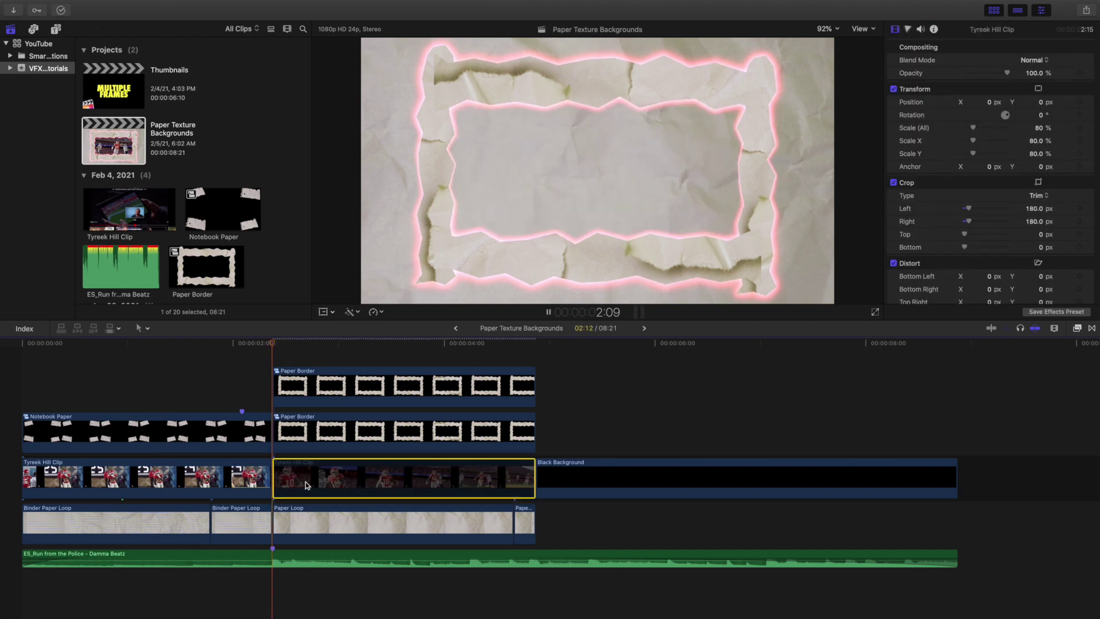
pyautogui.press('space')
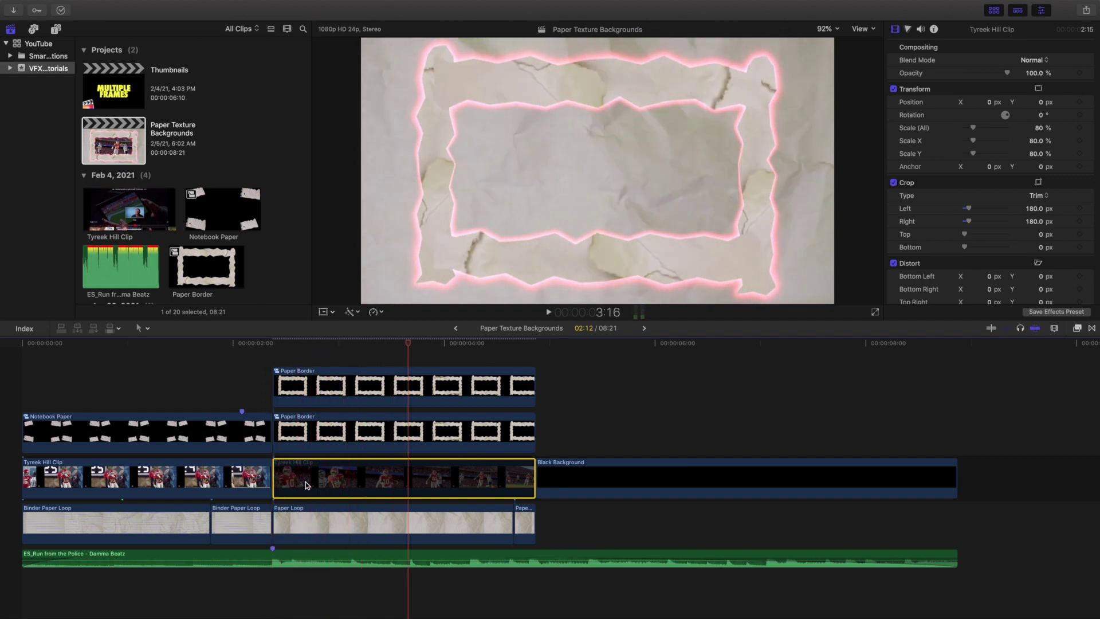
pyautogui.press('v')
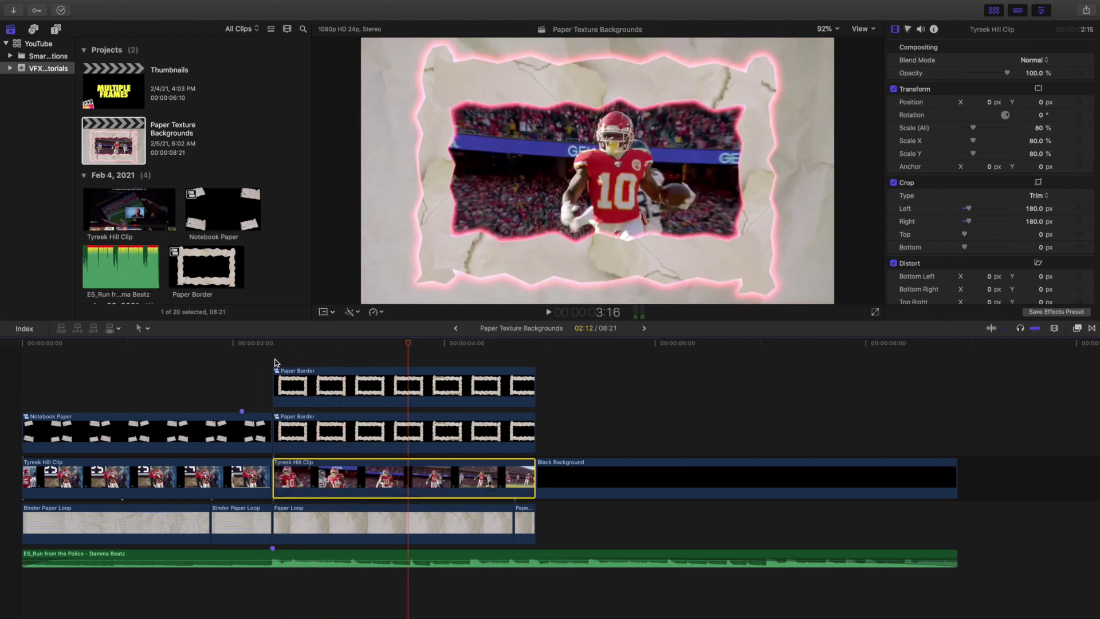
pyautogui.click(279, 359)
pyautogui.press('Up')
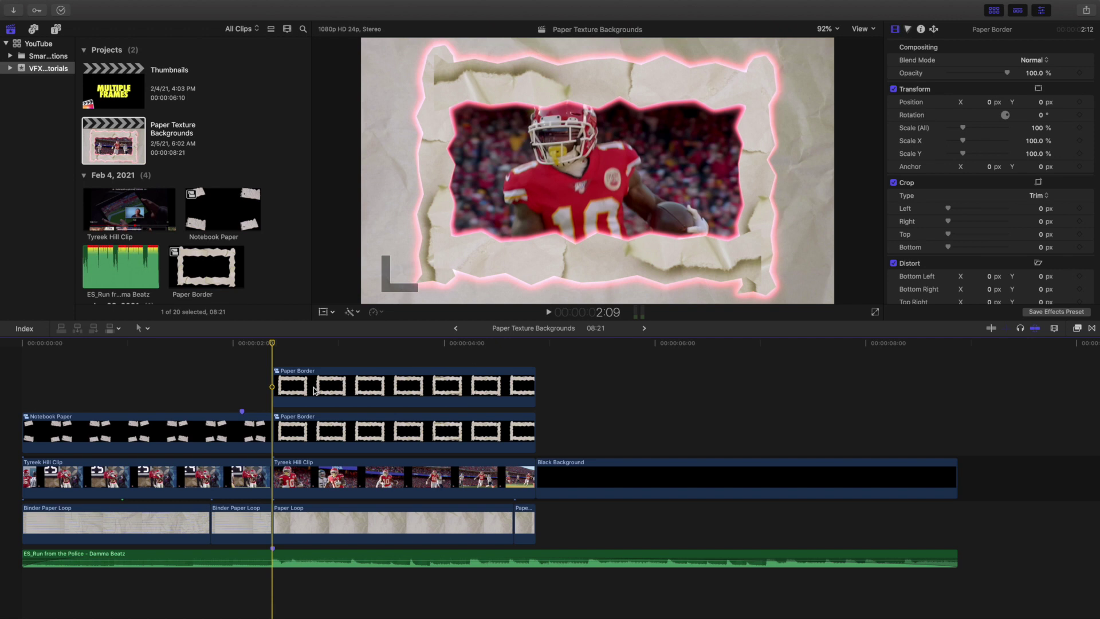
pyautogui.doubleClick(314, 390)
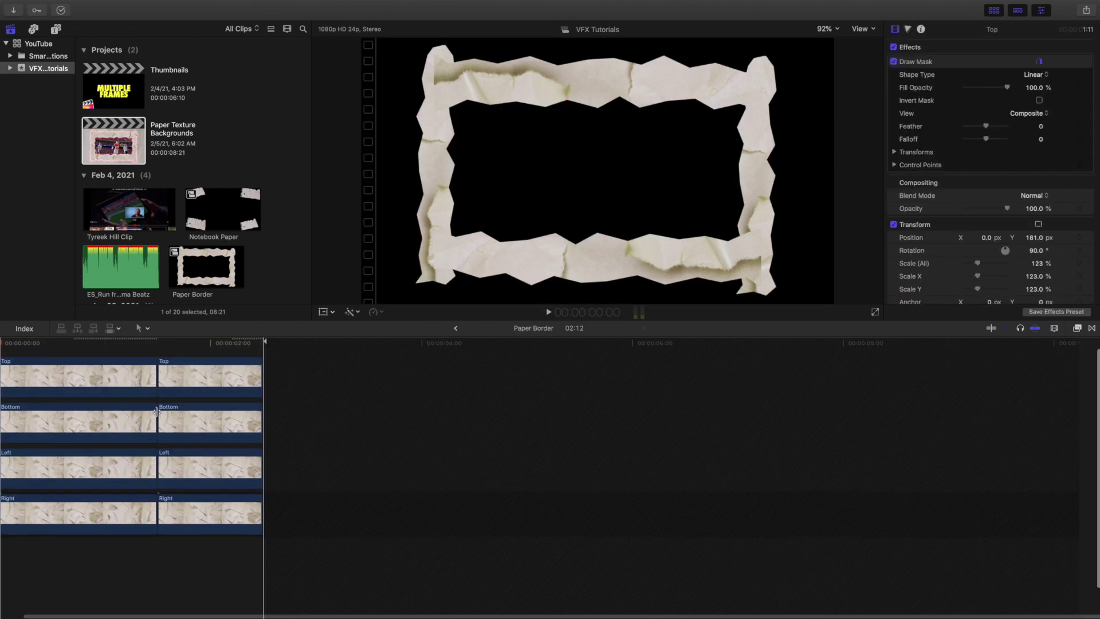
pyautogui.click(66, 383)
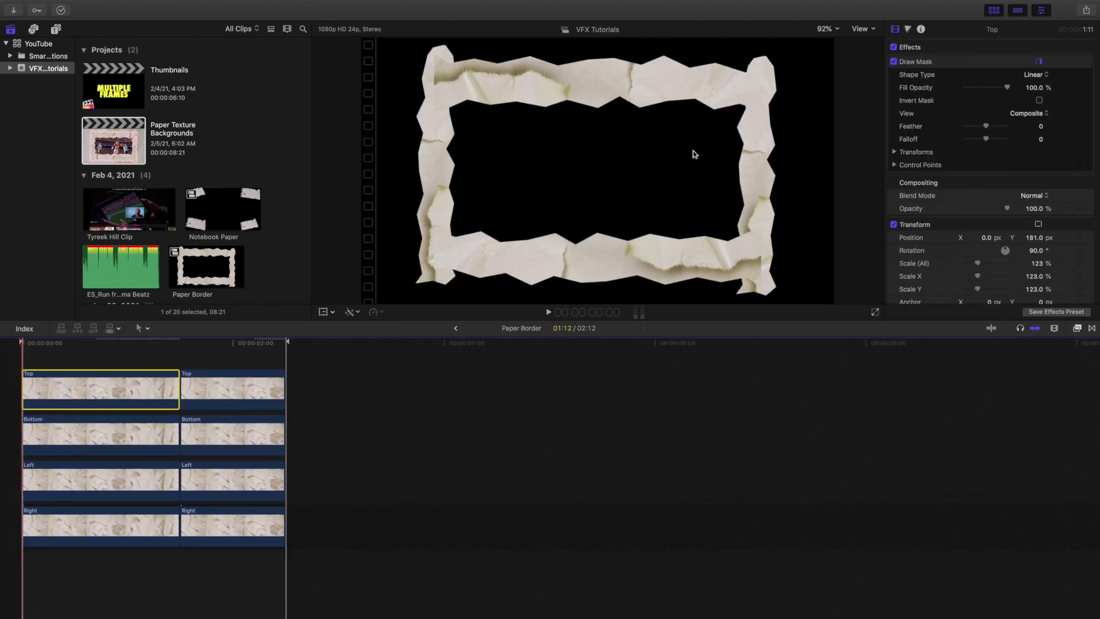
pyautogui.click(940, 61)
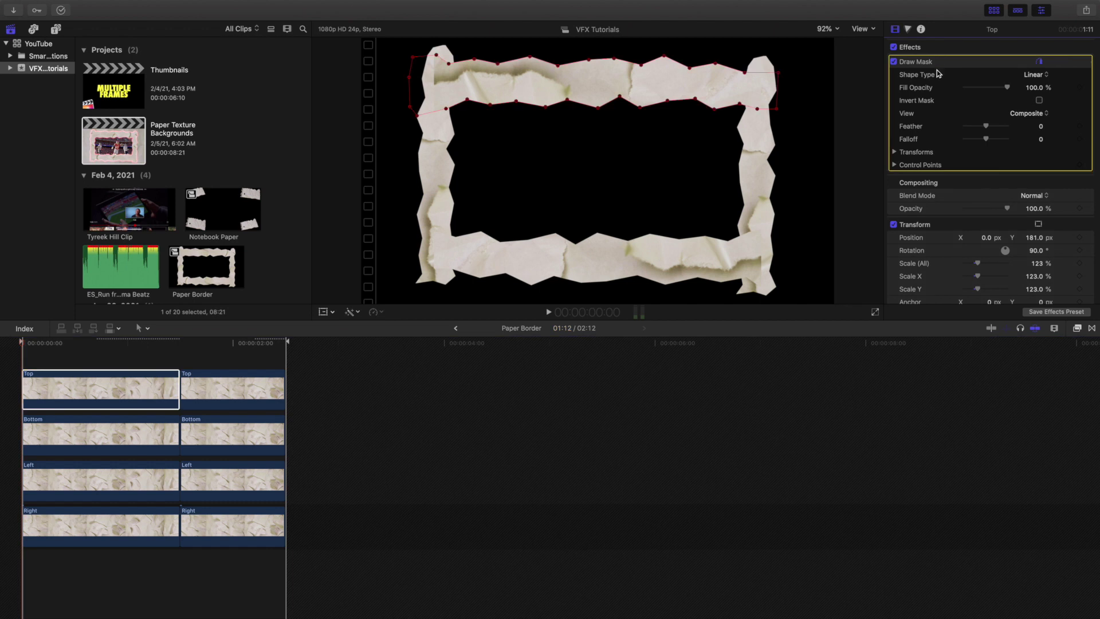
pyautogui.click(122, 431)
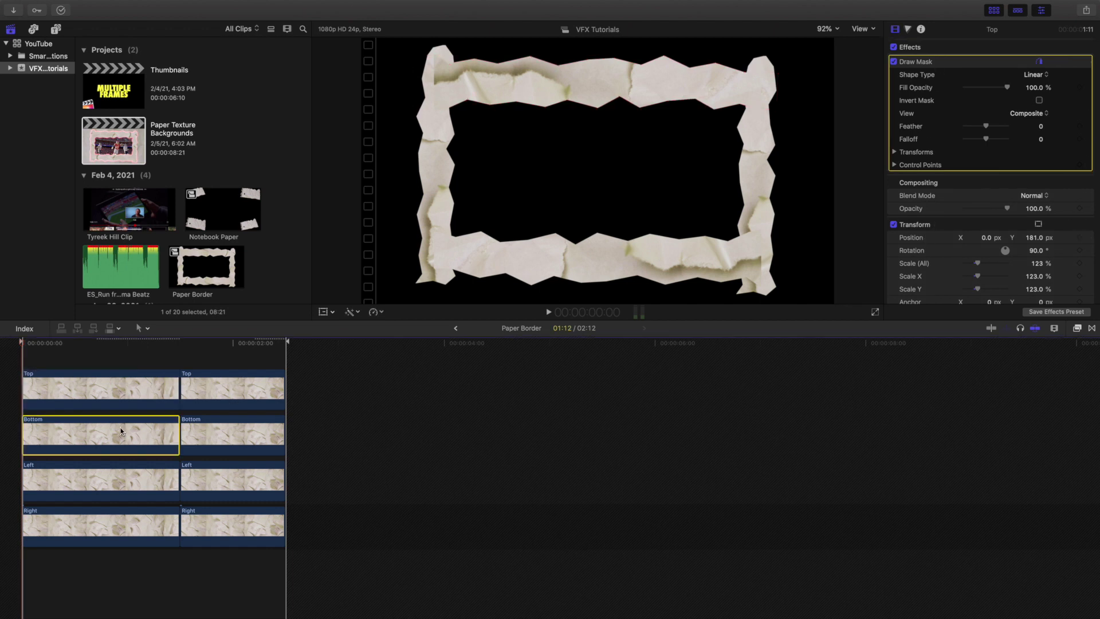
pyautogui.click(958, 63)
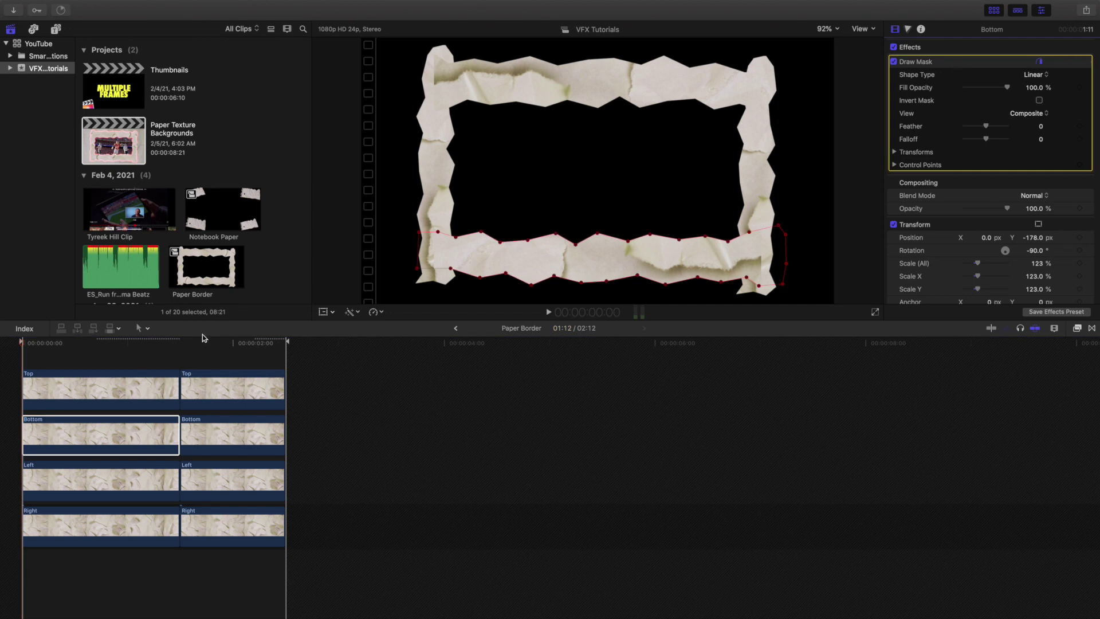
pyautogui.click(457, 329)
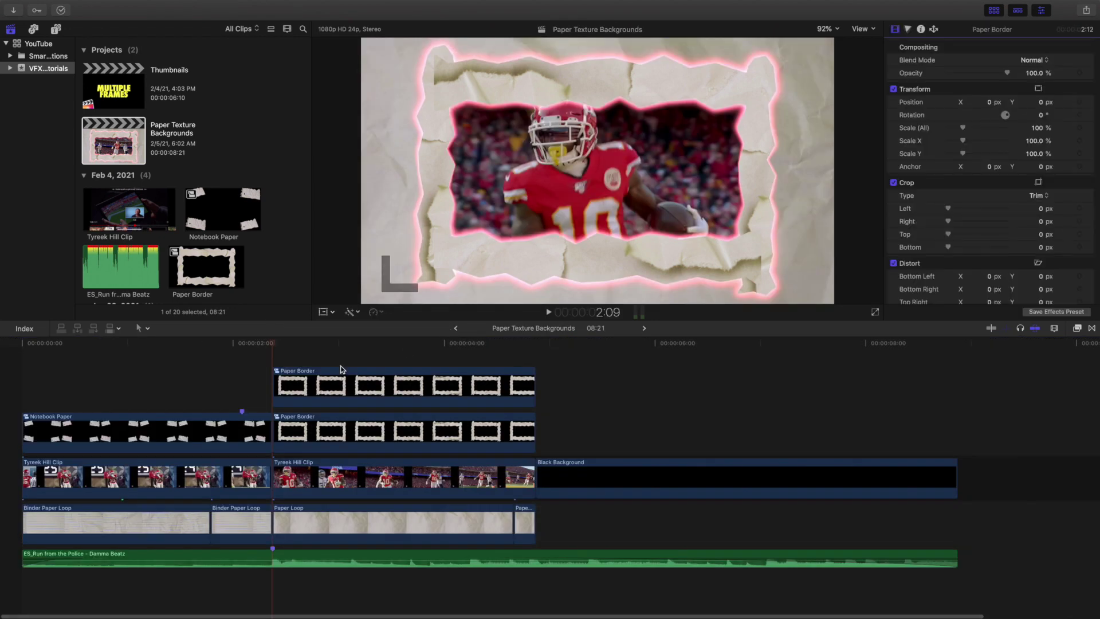
pyautogui.click(303, 385)
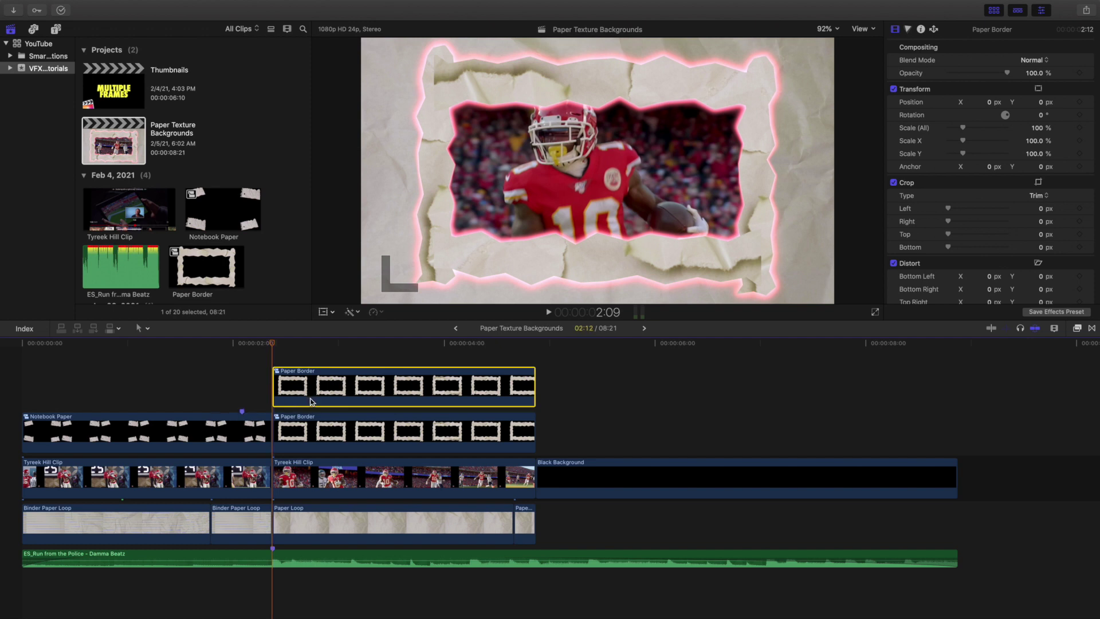
pyautogui.click(331, 425)
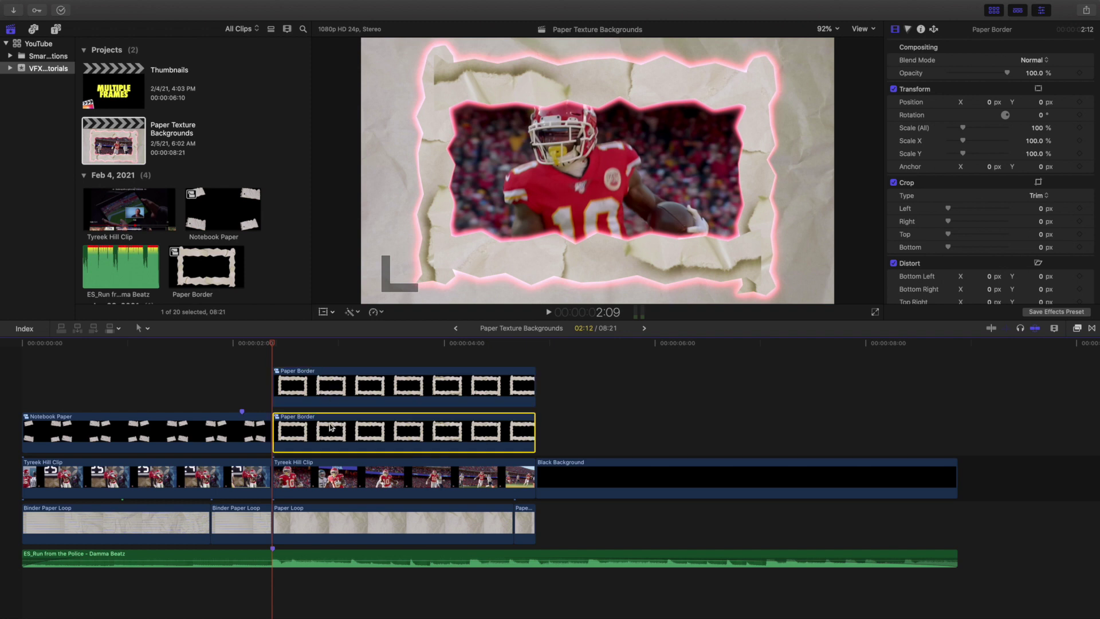
pyautogui.click(909, 30)
pyautogui.click(1023, 63)
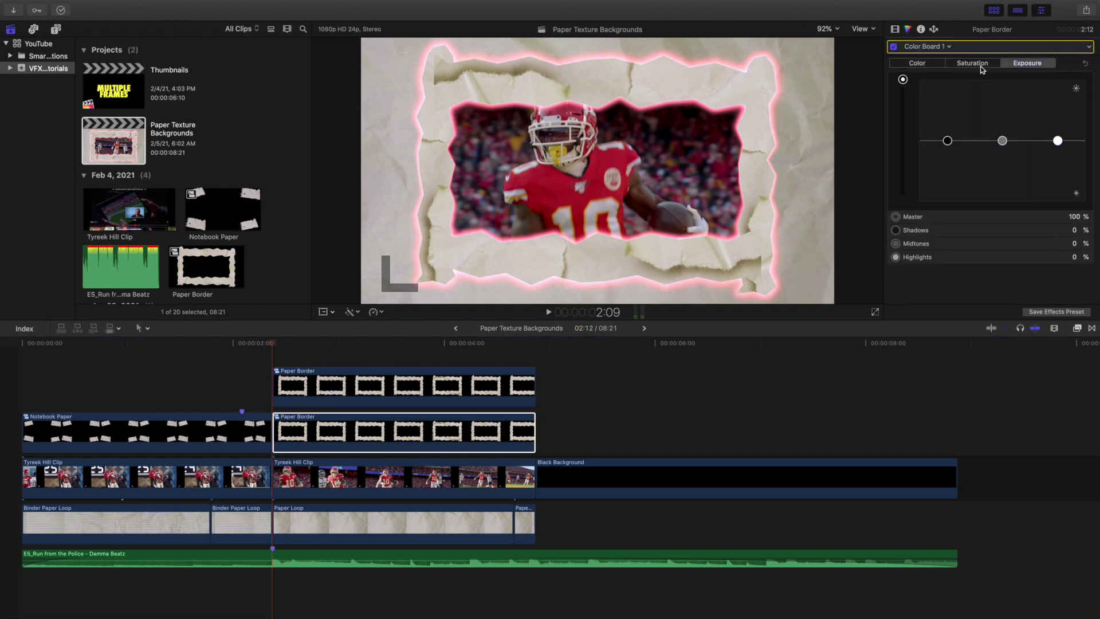
pyautogui.click(978, 65)
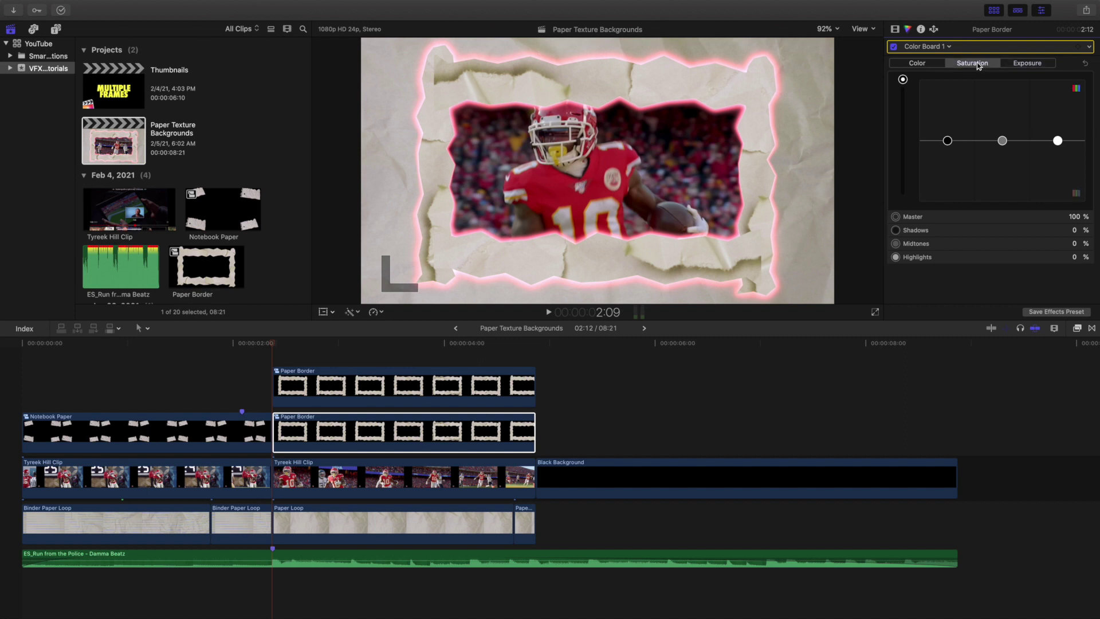
pyautogui.click(911, 64)
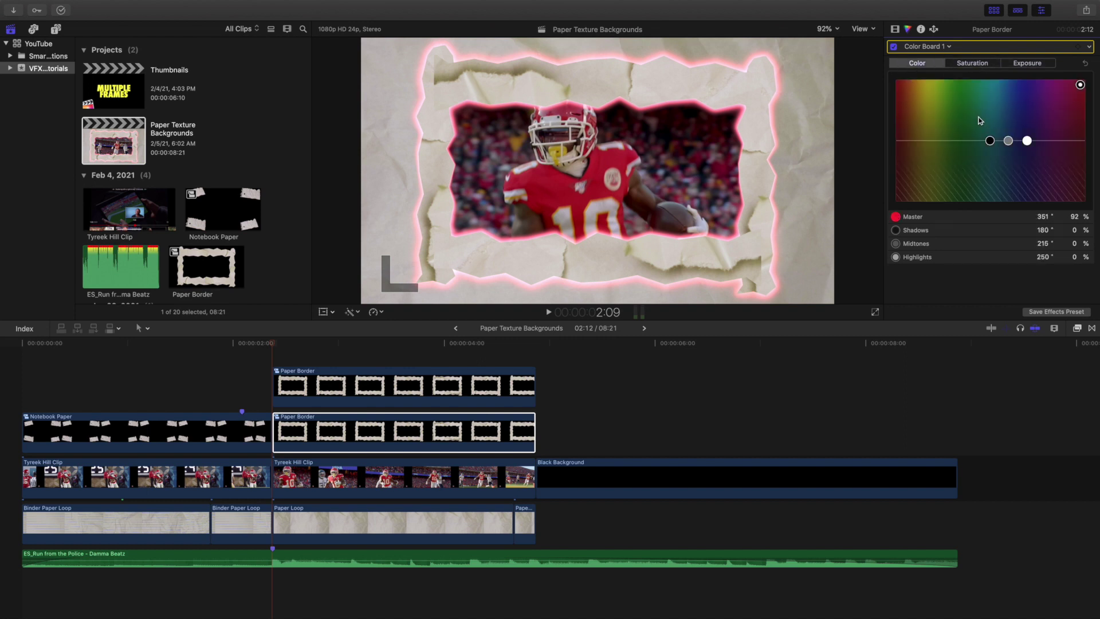
pyautogui.click(896, 29)
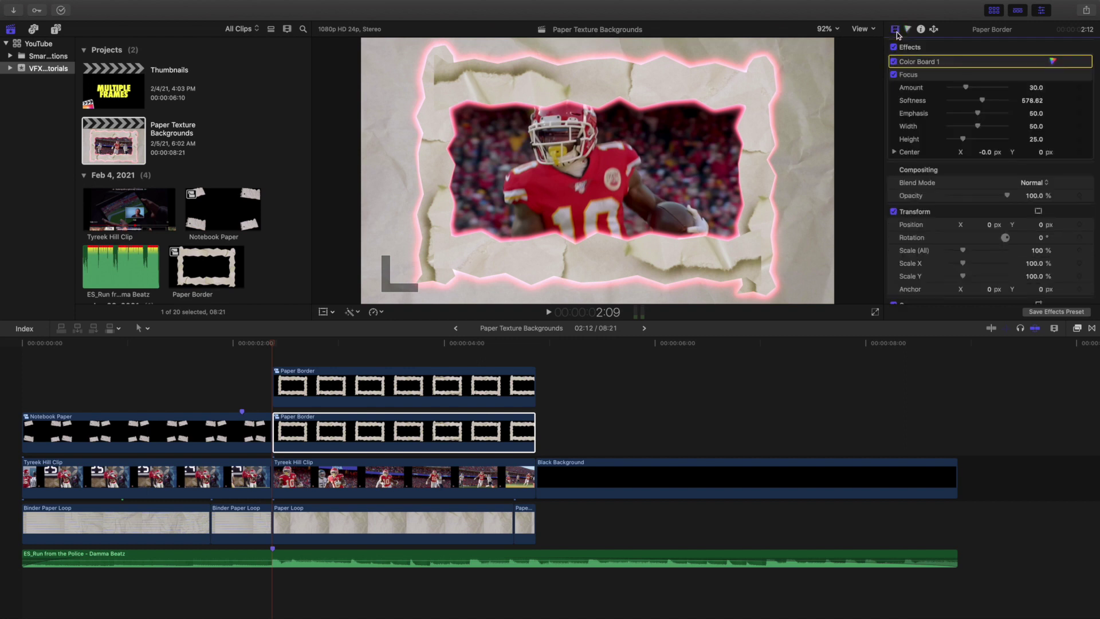
pyautogui.click(923, 77)
pyautogui.click(893, 75)
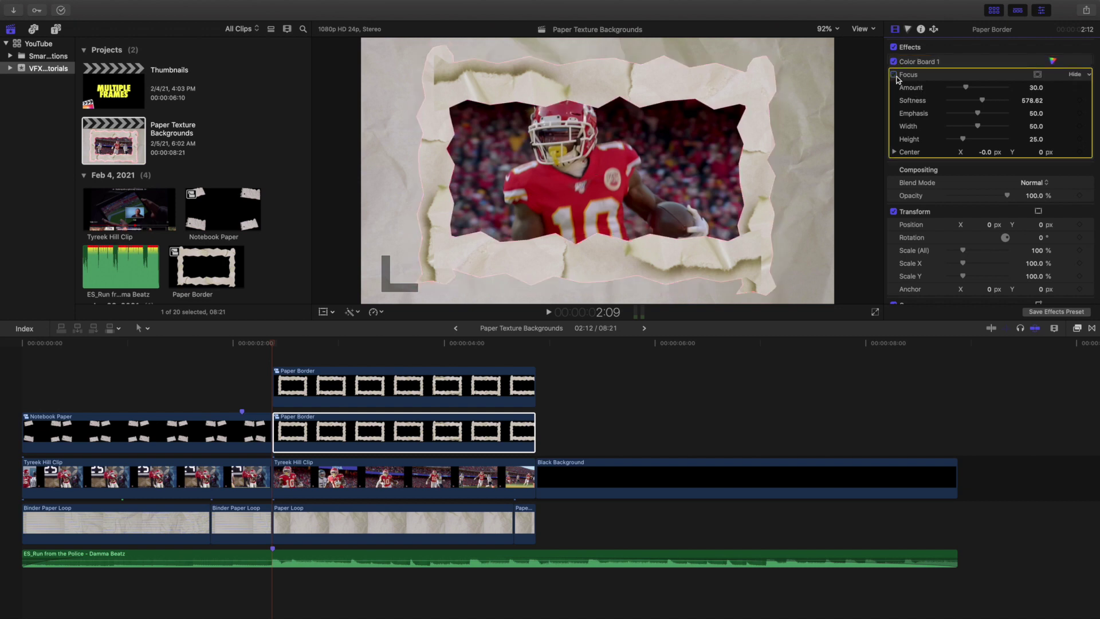
pyautogui.click(894, 74)
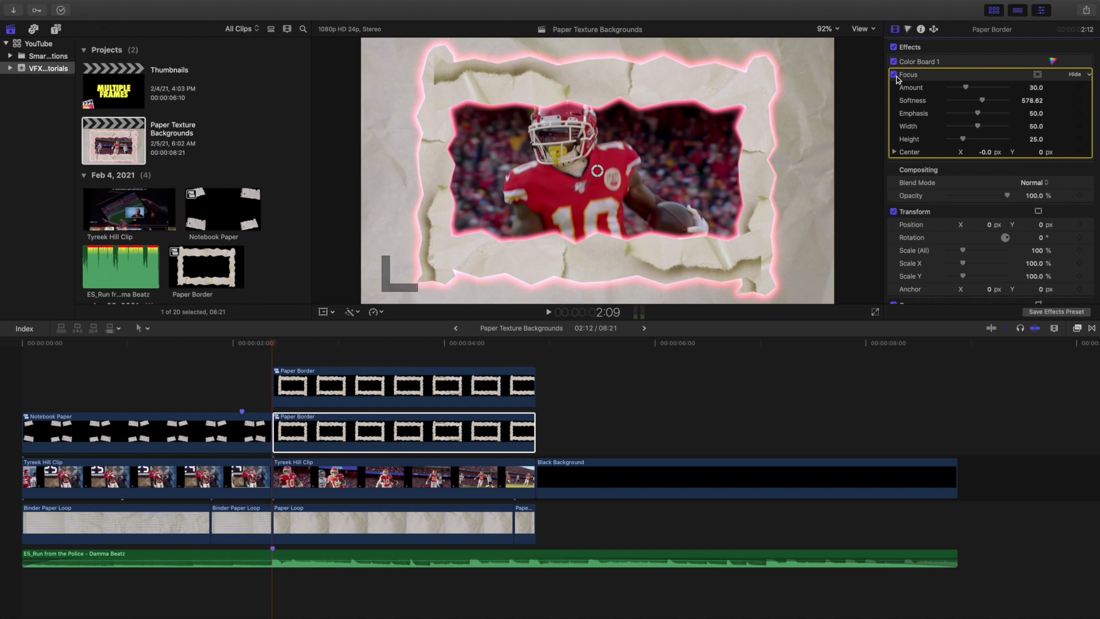
pyautogui.click(329, 352)
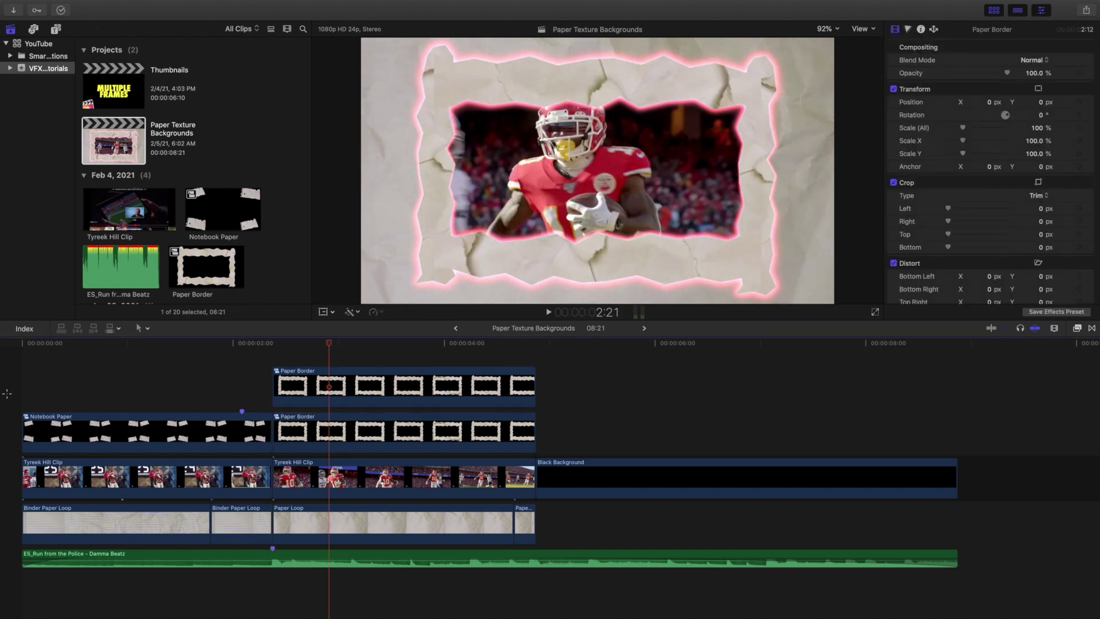
pyautogui.press('Home')
pyautogui.press('space')
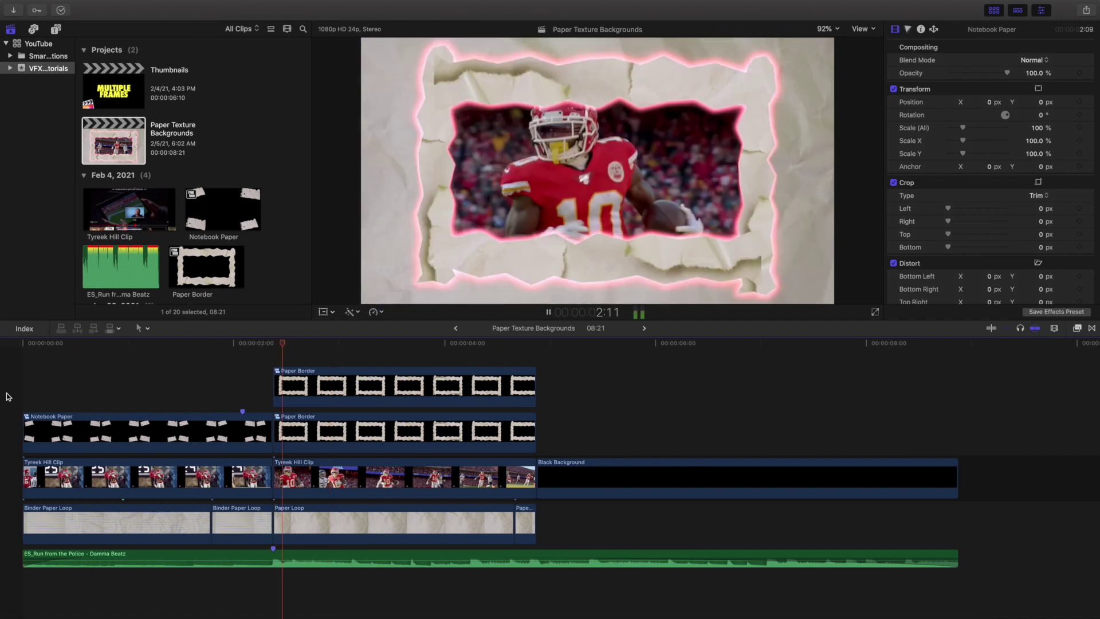
pyautogui.press('space')
pyautogui.press('Home')
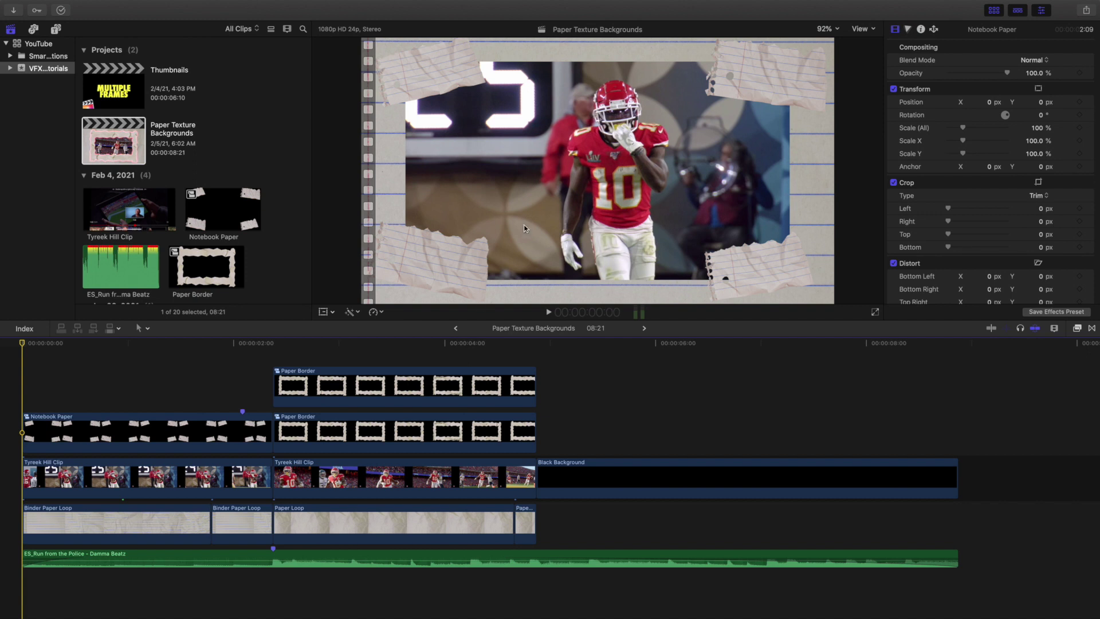
pyautogui.press('space')
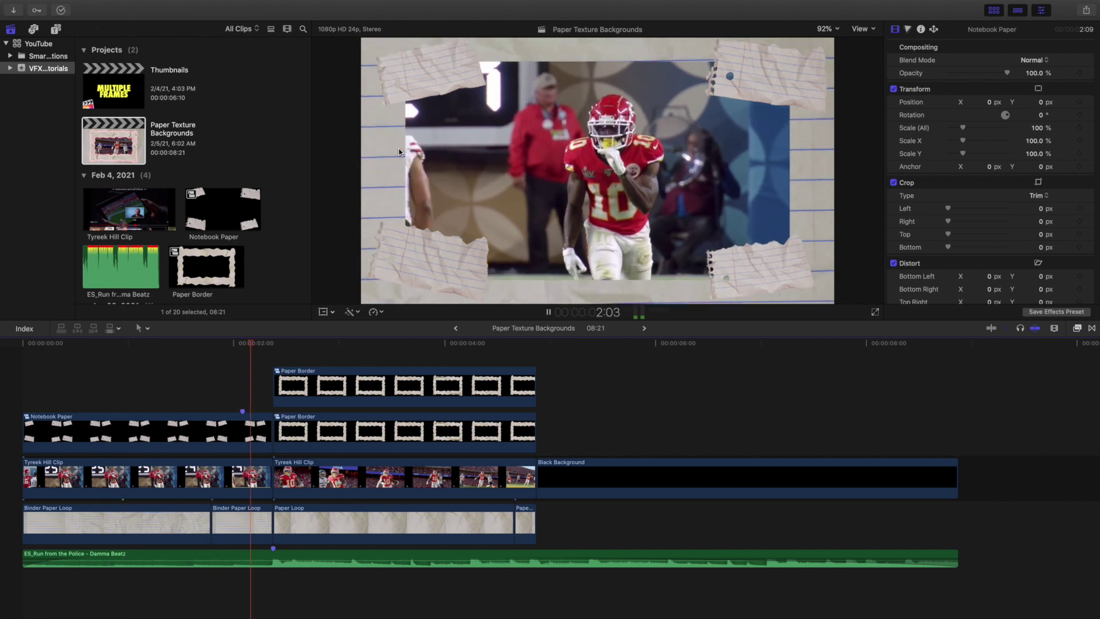
pyautogui.press('space')
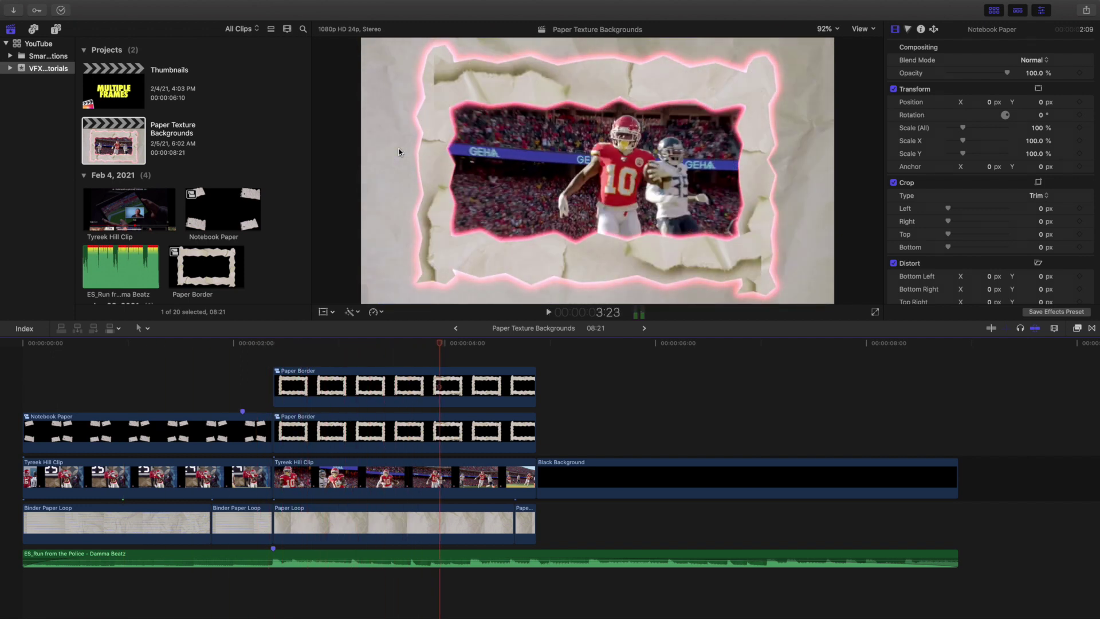